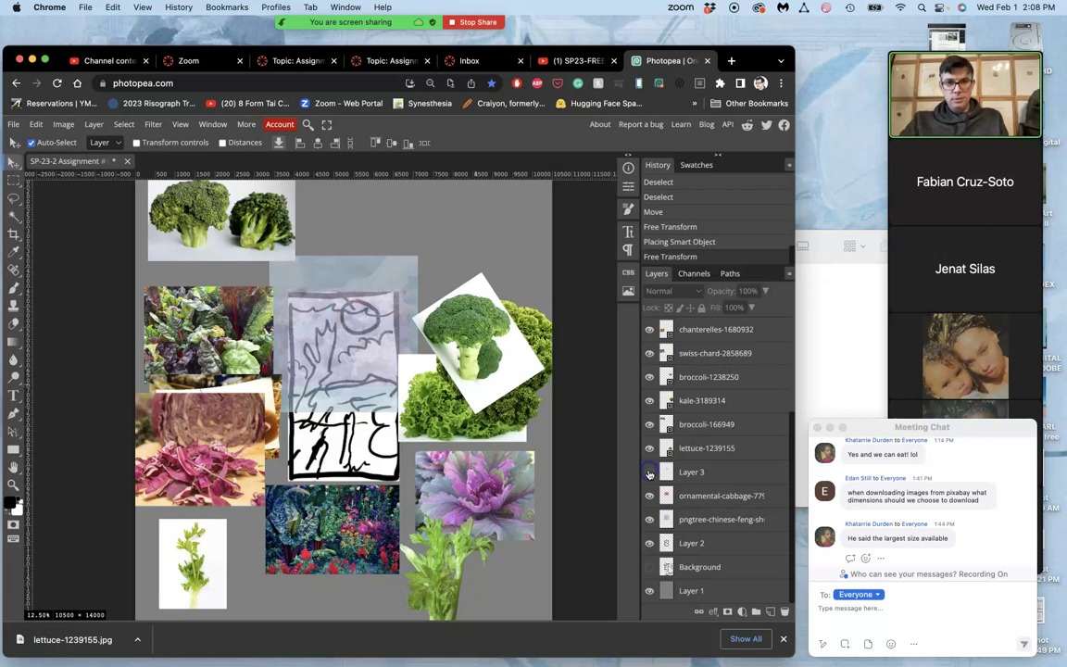
# - Show Layer 3 with the beet slice cutout, close the browser's download bar and inspect the slice up close
pyautogui.click(649, 473)
pyautogui.click(782, 638)
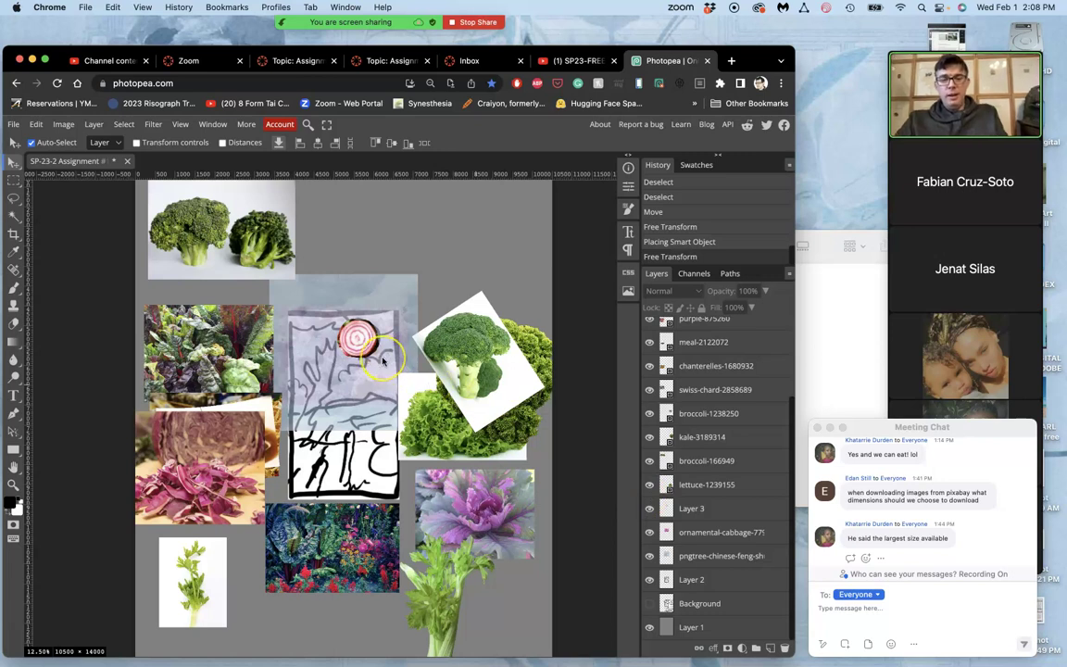
pyautogui.scroll(5, 382, 361)
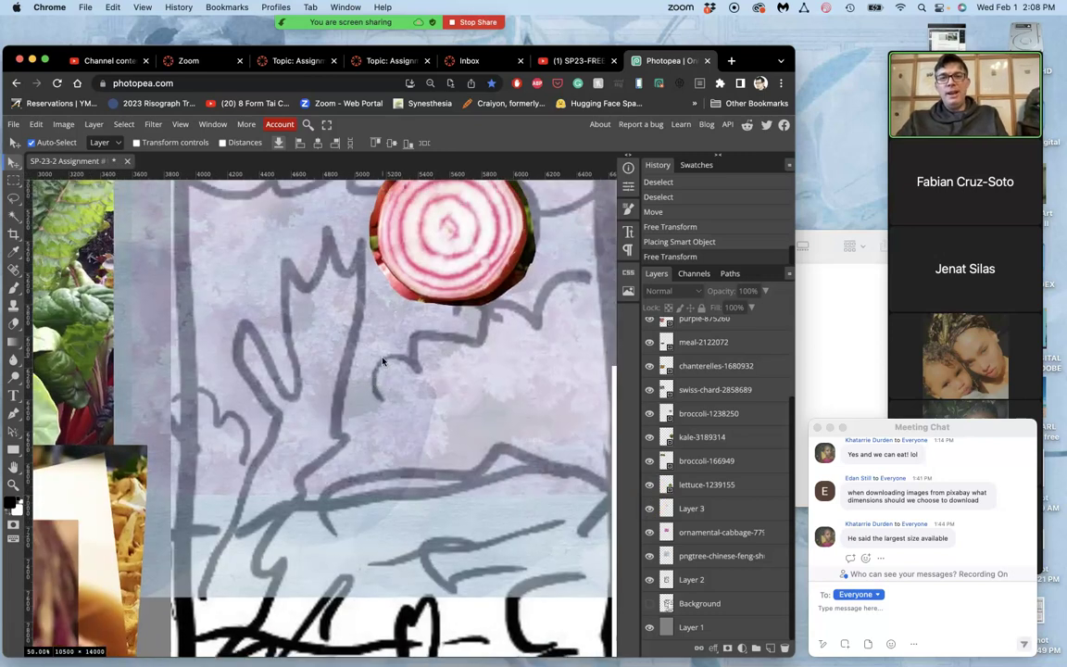
pyautogui.scroll(3, 382, 361)
pyautogui.moveTo(420, 190)
pyautogui.mouseDown()
pyautogui.moveTo(374, 266)
pyautogui.moveTo(391, 323)
pyautogui.mouseUp()
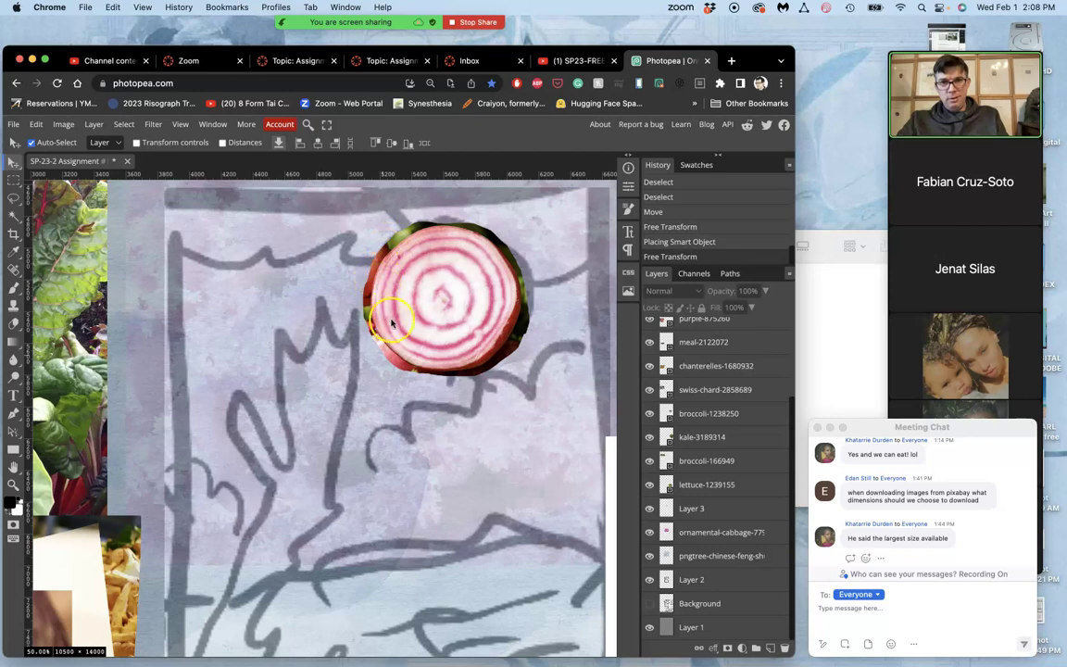
pyautogui.scroll(-5, 450, 281)
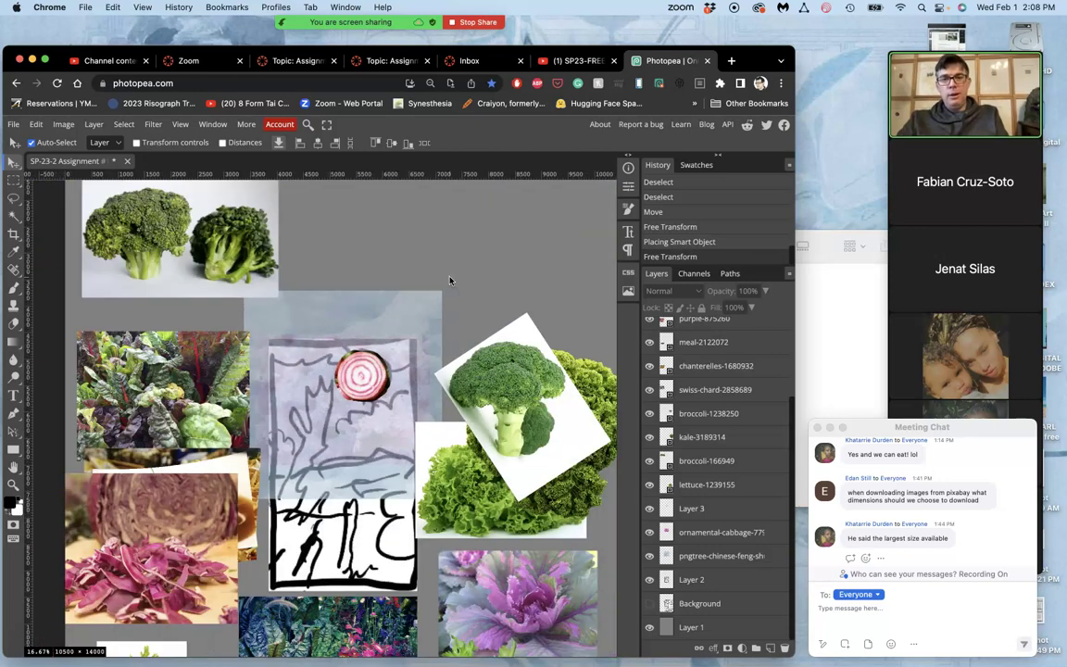
pyautogui.scroll(-2, 450, 280)
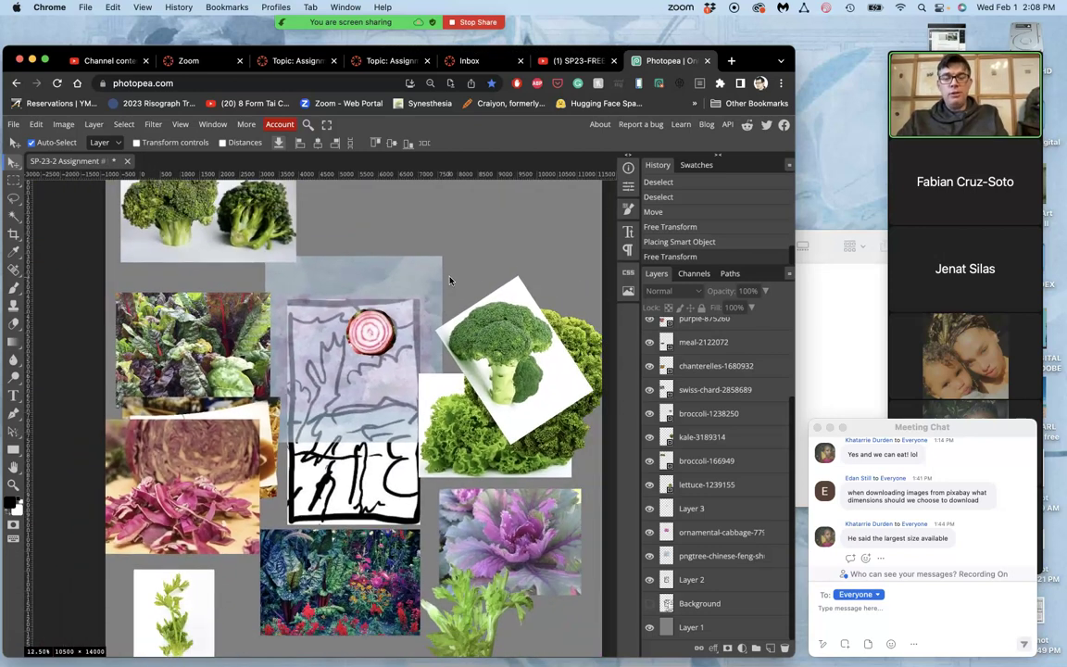
# - Move the lettuce-1239155 photo onto the central sketch, just below the beet slice
pyautogui.click(514, 299)
pyautogui.click(678, 511)
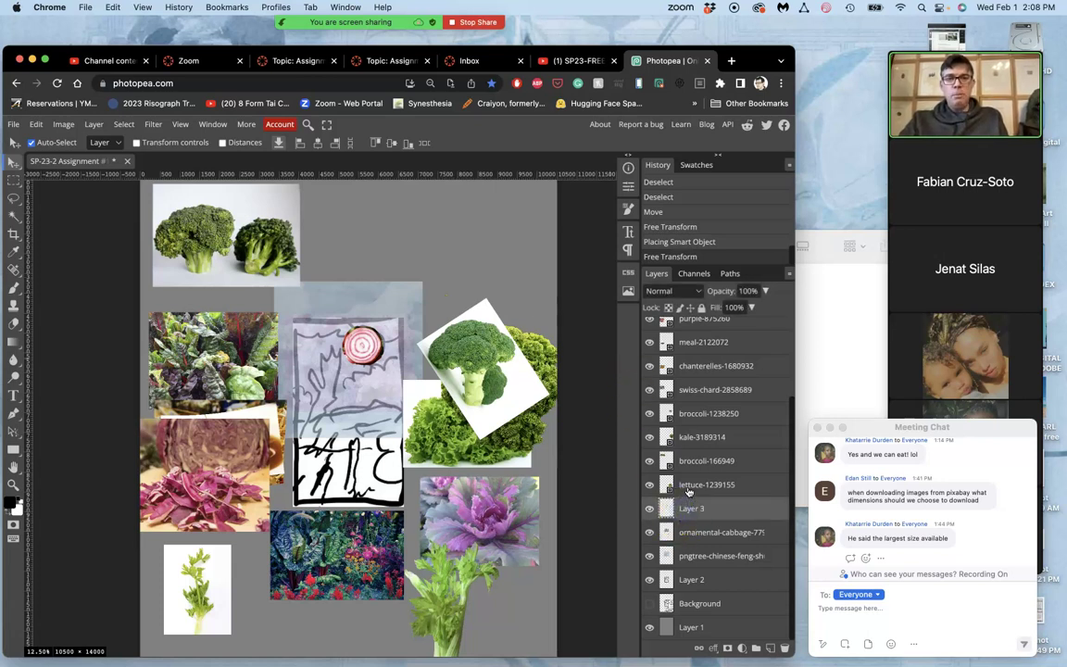
pyautogui.click(688, 489)
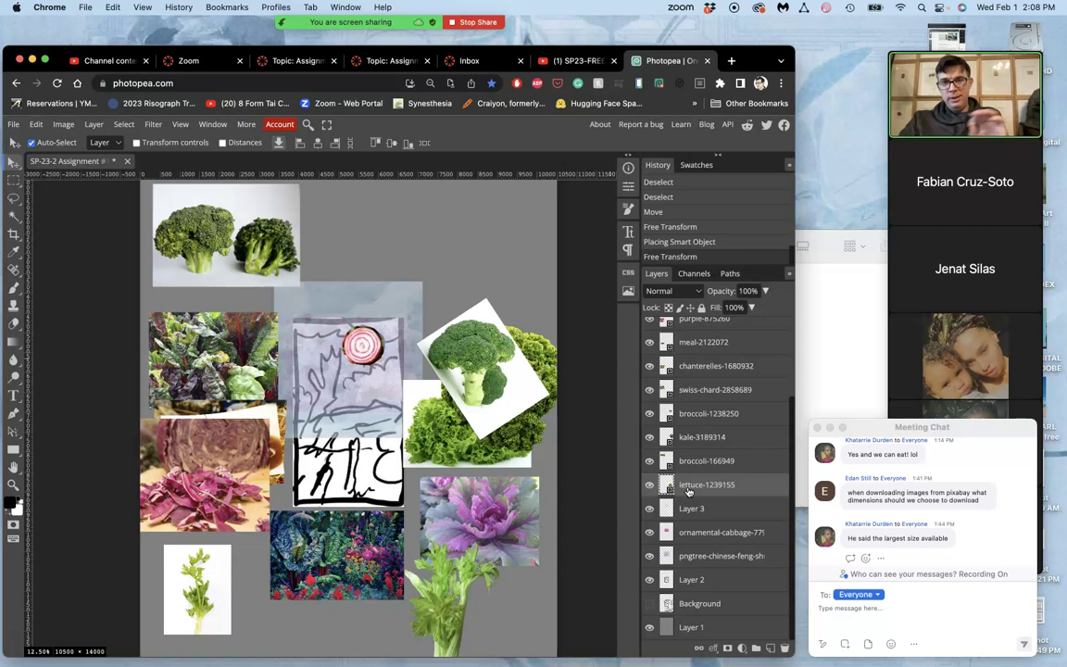
pyautogui.click(649, 485)
pyautogui.click(649, 484)
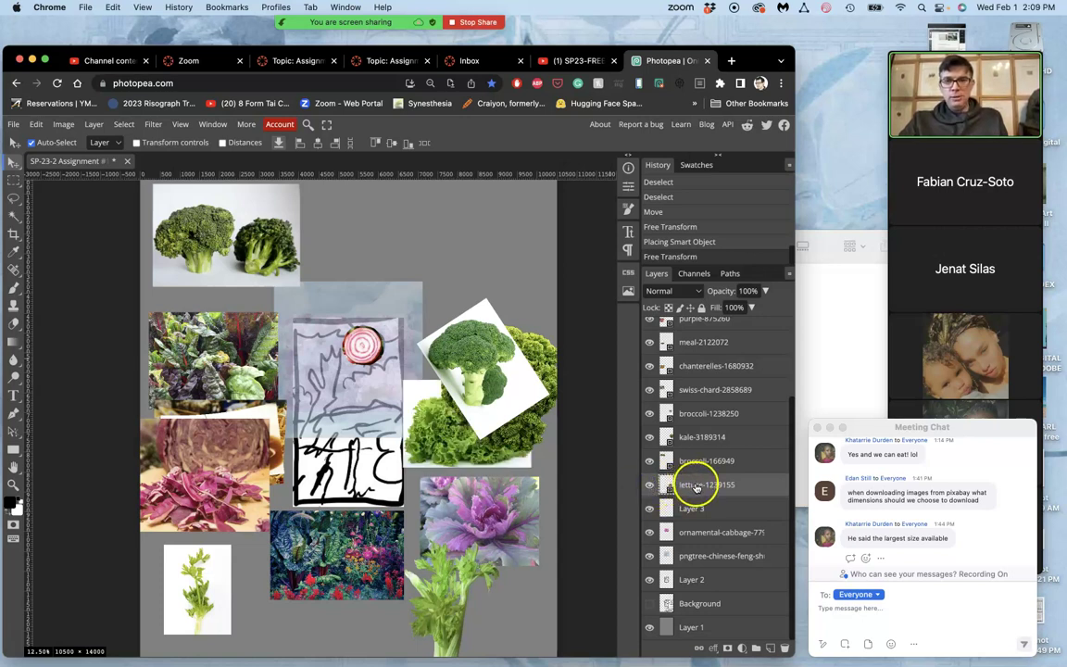
pyautogui.moveTo(437, 432); pyautogui.dragTo(337, 416)
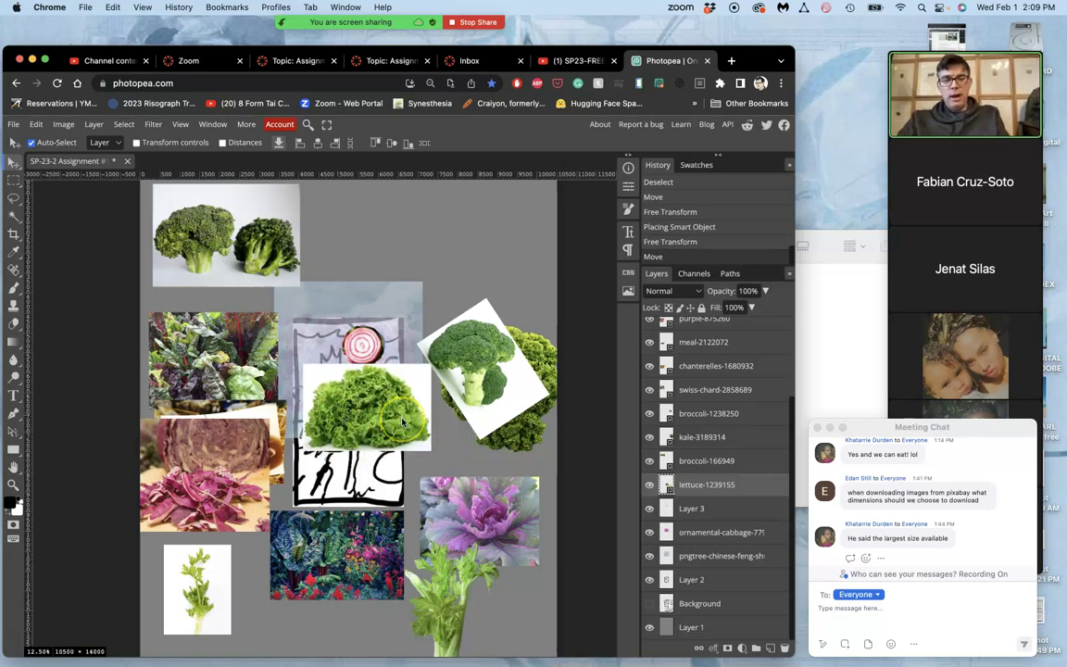
# - Draw a loose freehand Lasso selection around the head of lettuce on the lettuce-1239155 layer
pyautogui.press('super+plus')
pyautogui.press('super+plus')
pyautogui.scroll(2, 402, 422)
pyautogui.hscroll(3, 402, 422)
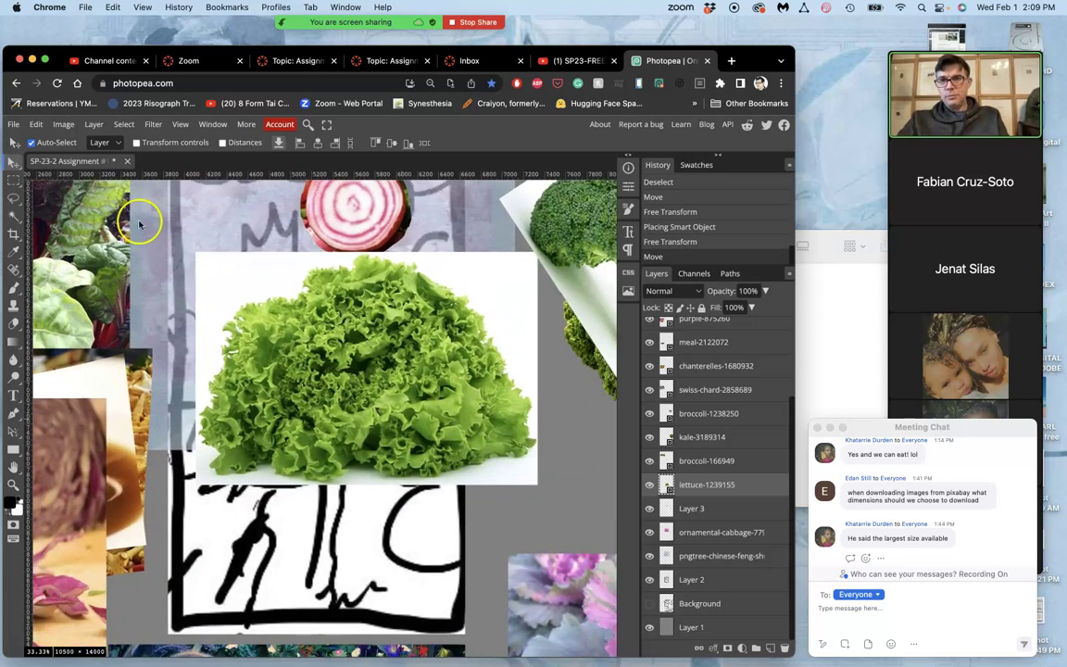
pyautogui.click(16, 200)
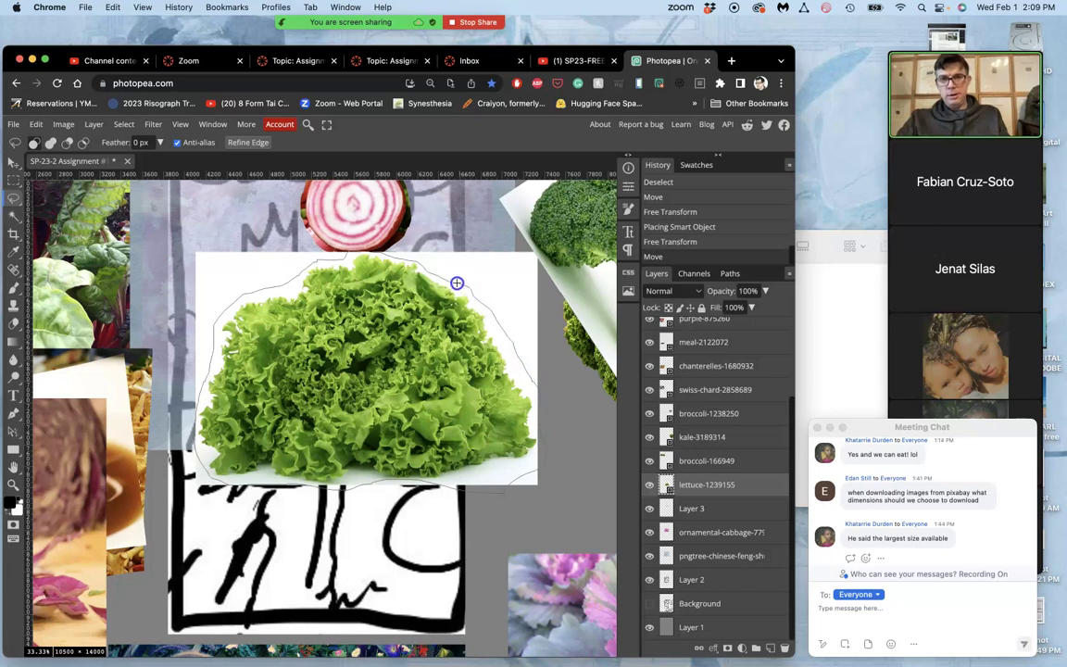
pyautogui.moveTo(457, 283); pyautogui.dragTo(457, 280)
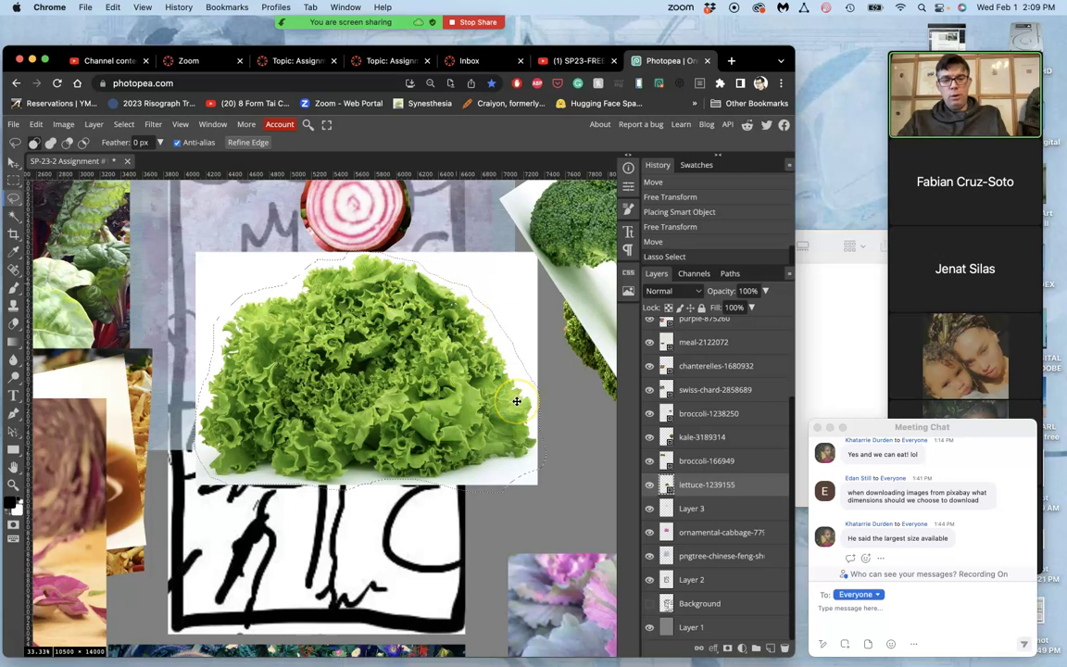
# - Copy the selected lettuce to a new layer and delete the original lettuce-1239155 layer
pyautogui.press('super+j')
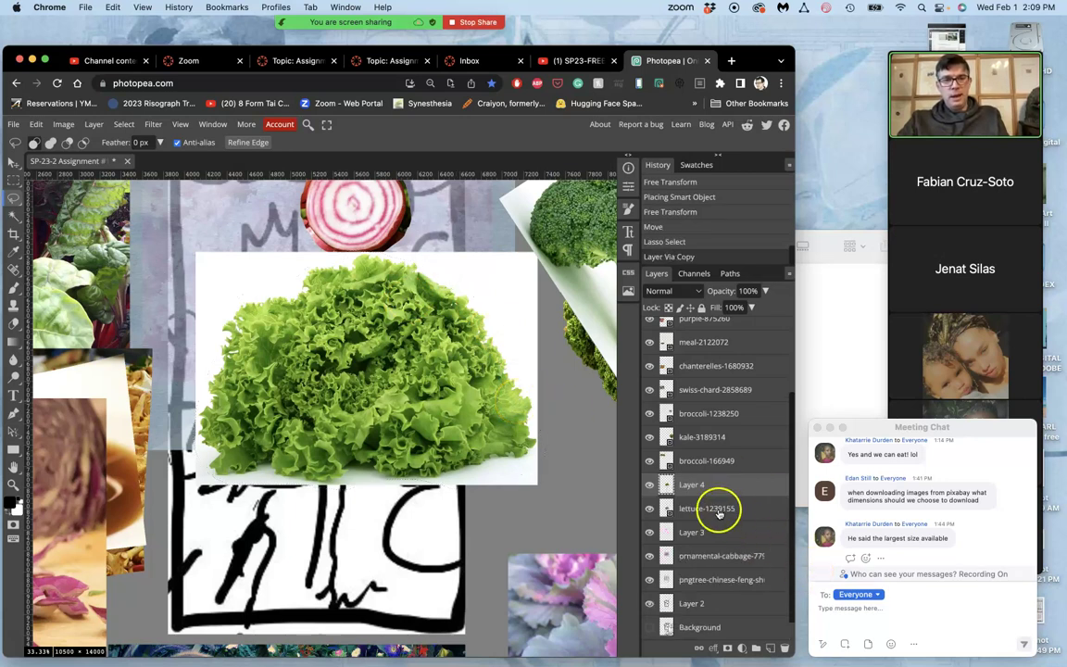
pyautogui.click(715, 510)
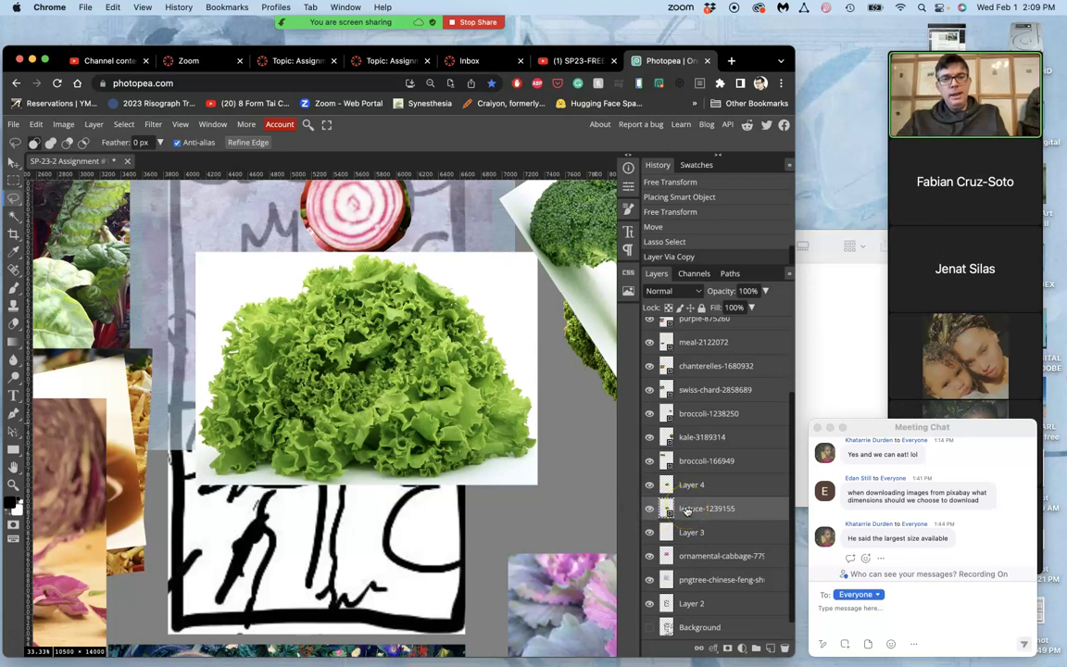
pyautogui.press('Delete')
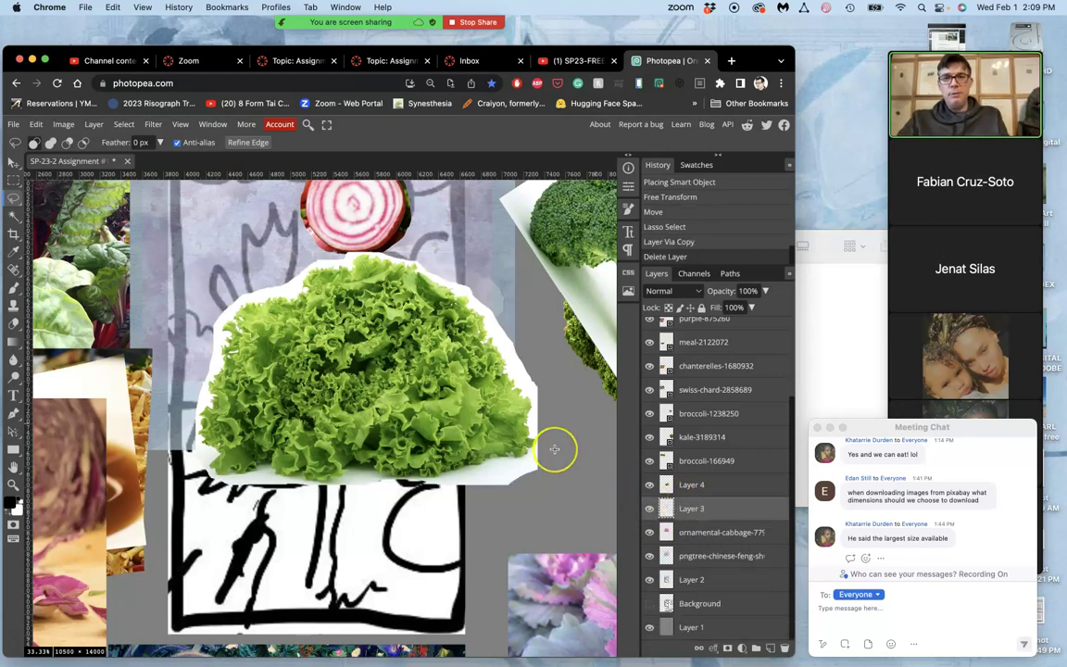
pyautogui.hotkey('ctrl', '-')
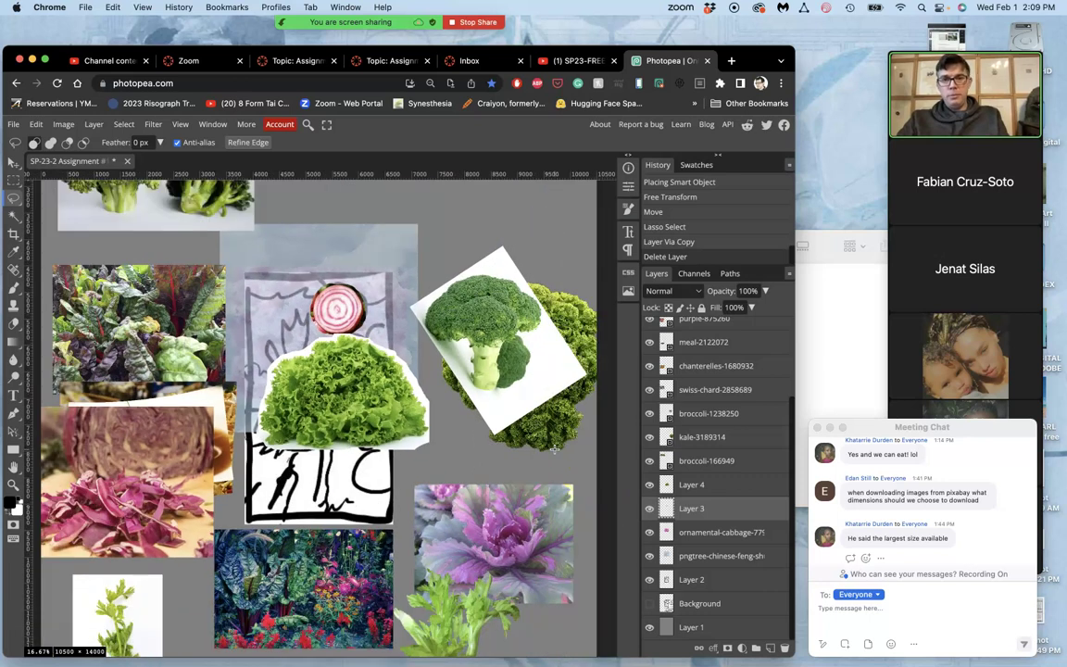
pyautogui.hscroll(-2, 553, 449)
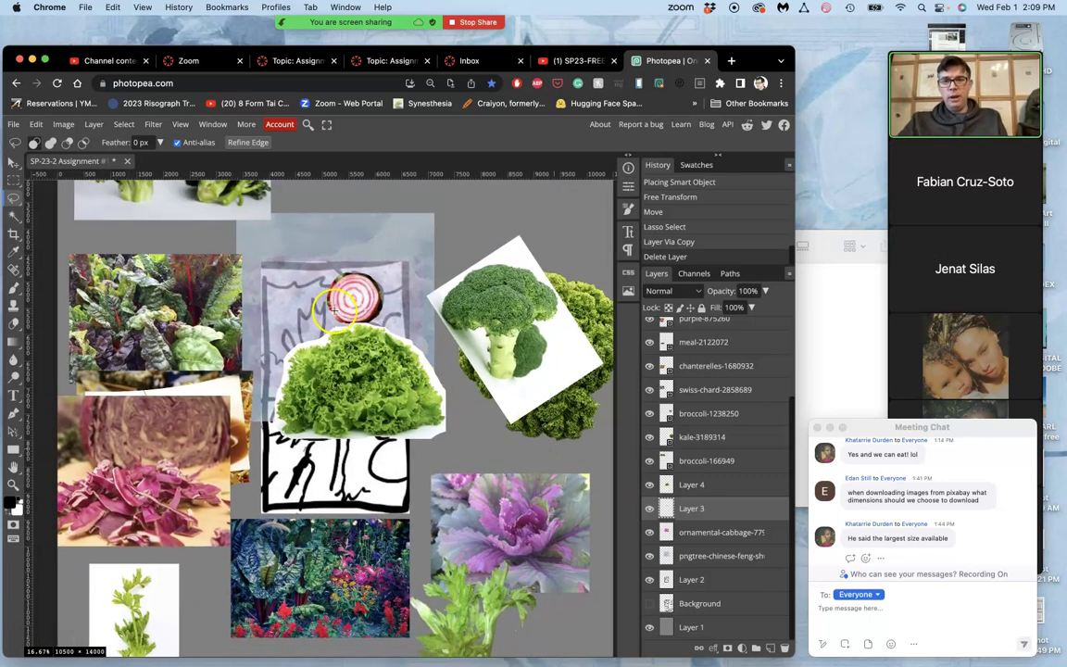
pyautogui.hscroll(-3, 171, 237)
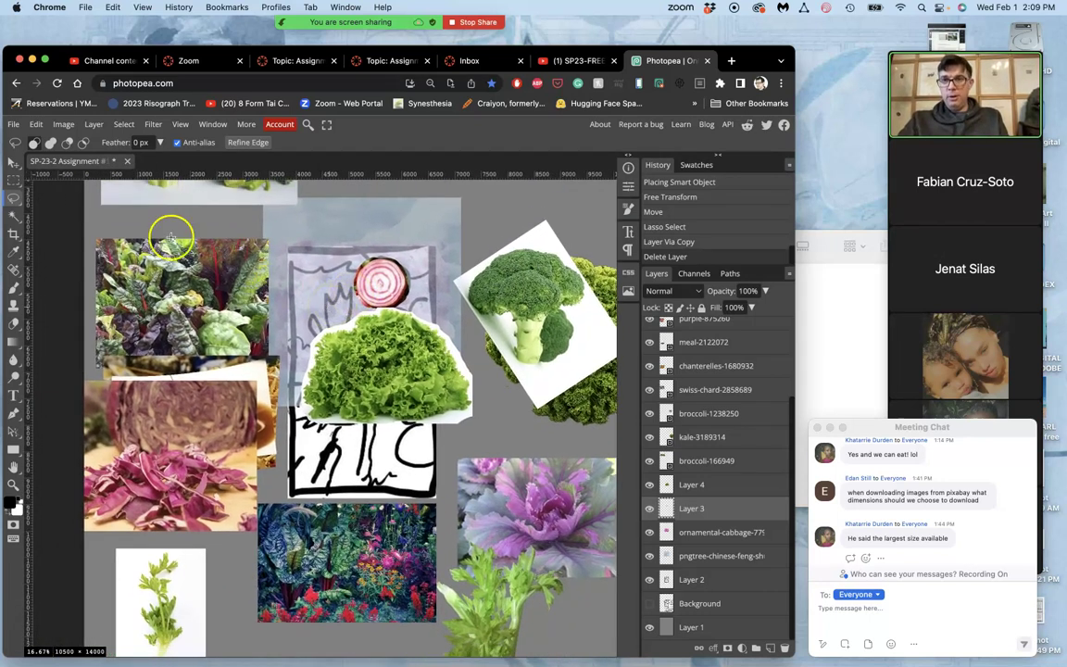
pyautogui.click(14, 162)
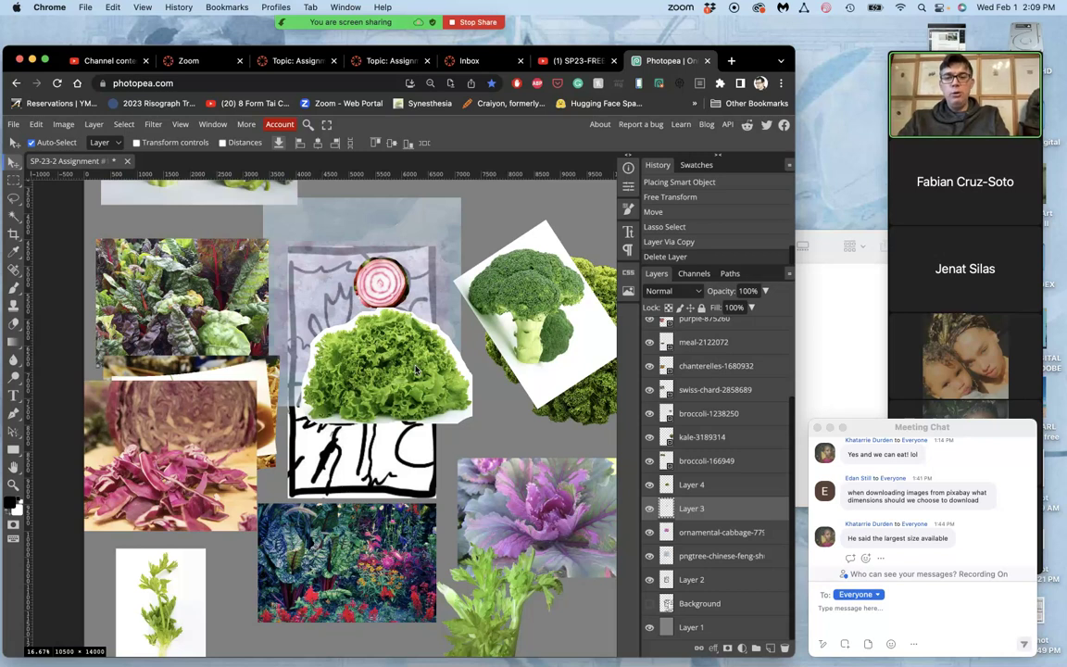
pyautogui.hotkey('ctrl', 't')
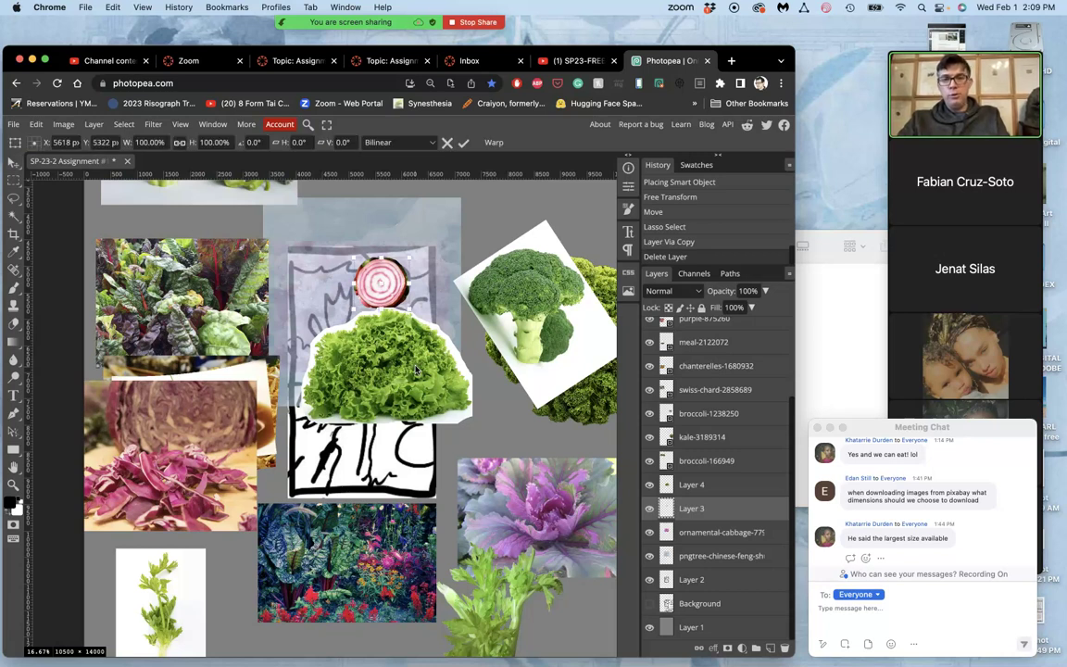
pyautogui.click(710, 487)
pyautogui.moveTo(711, 482); pyautogui.dragTo(710, 497)
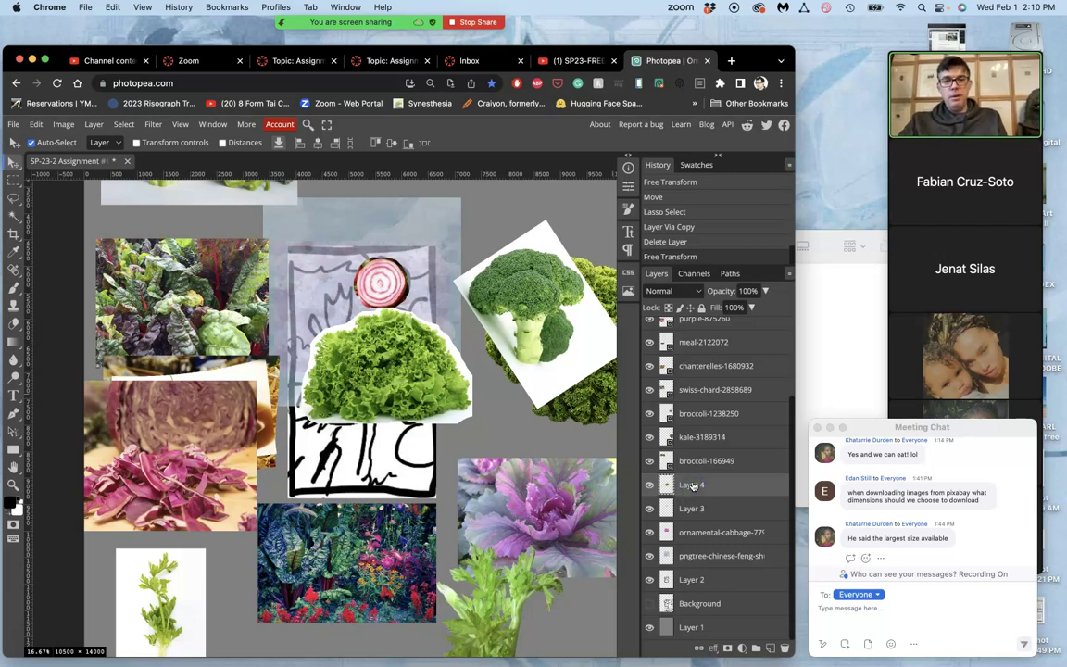
pyautogui.doubleClick(692, 485)
pyautogui.click(750, 477)
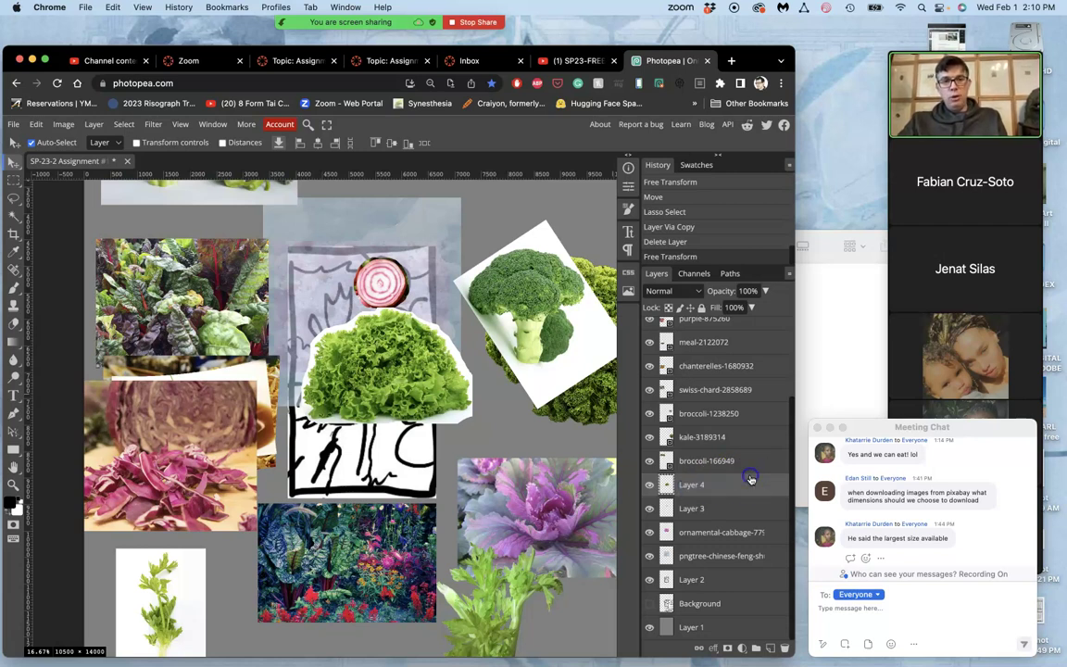
# - Free-transform the lettuce cutout on Layer 4 to a slightly smaller size and shift it over the sketch's right edge
pyautogui.click(714, 485)
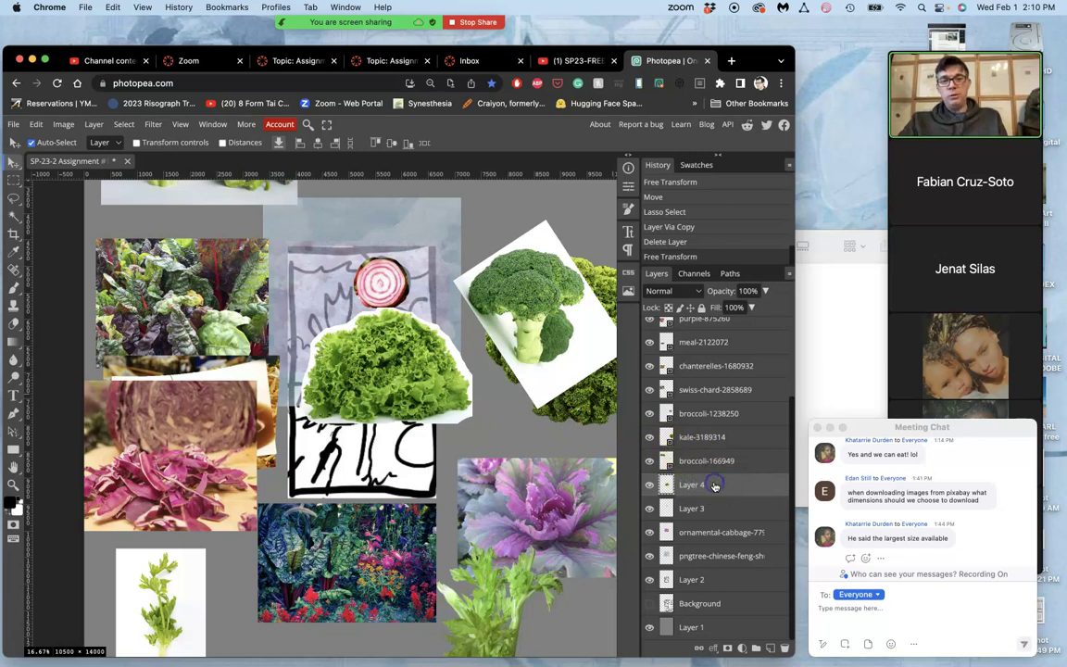
pyautogui.hotkey('ctrl', 't')
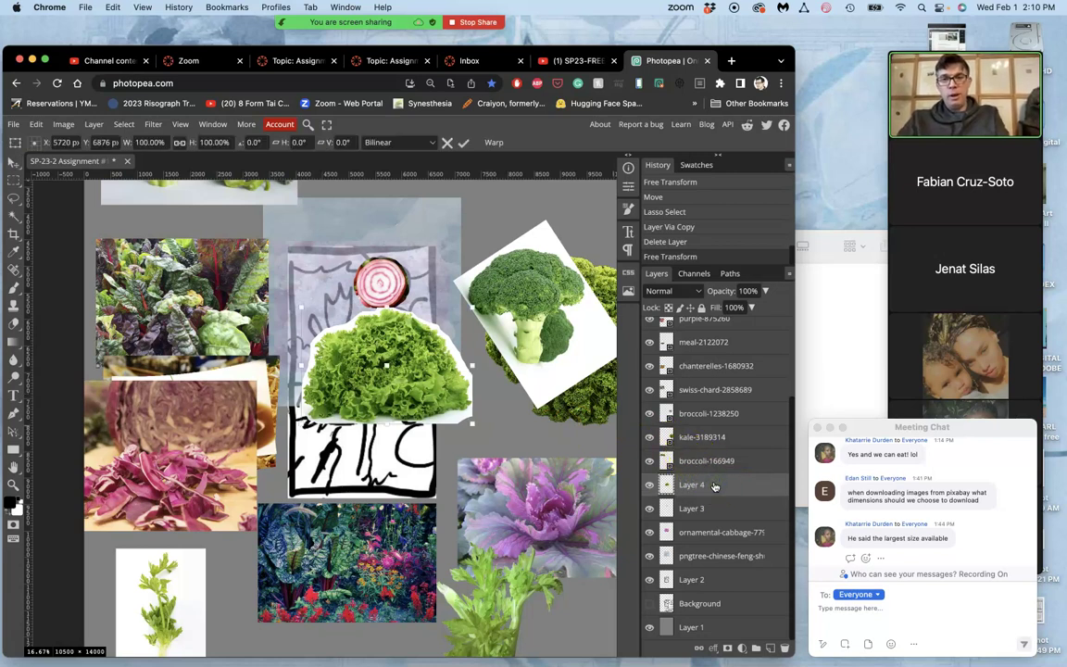
pyautogui.moveTo(470, 306); pyautogui.dragTo(455, 325)
pyautogui.moveTo(411, 360); pyautogui.dragTo(453, 345)
pyautogui.press('Return')
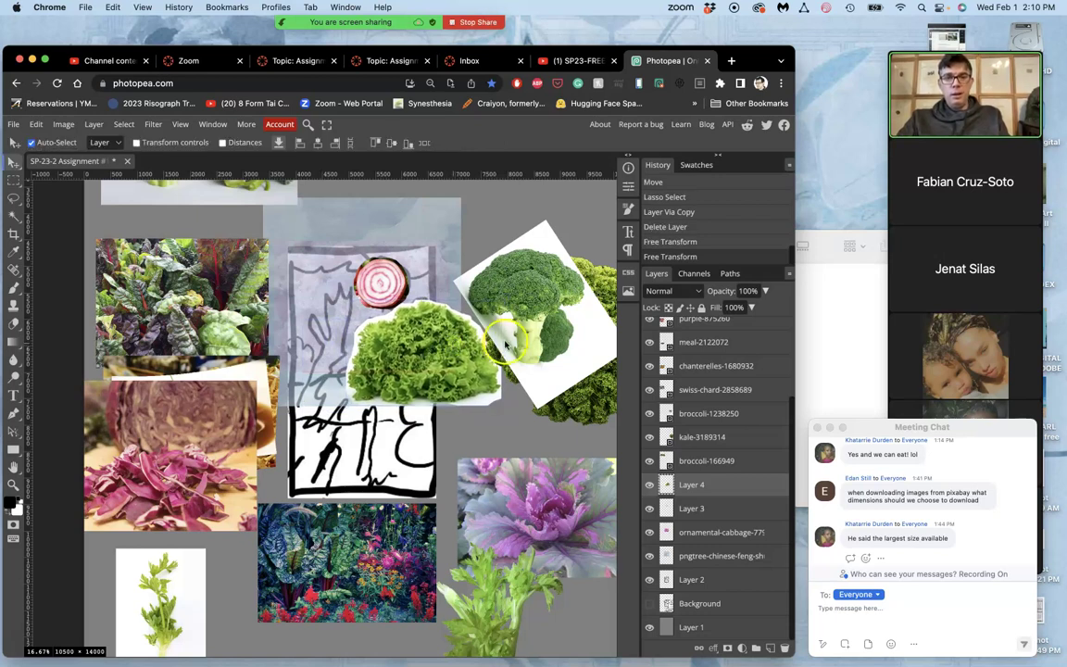
# - Lower the opacity of the lettuce cutout on Layer 4 to 37%
pyautogui.click(765, 291)
pyautogui.moveTo(761, 308); pyautogui.dragTo(735, 312)
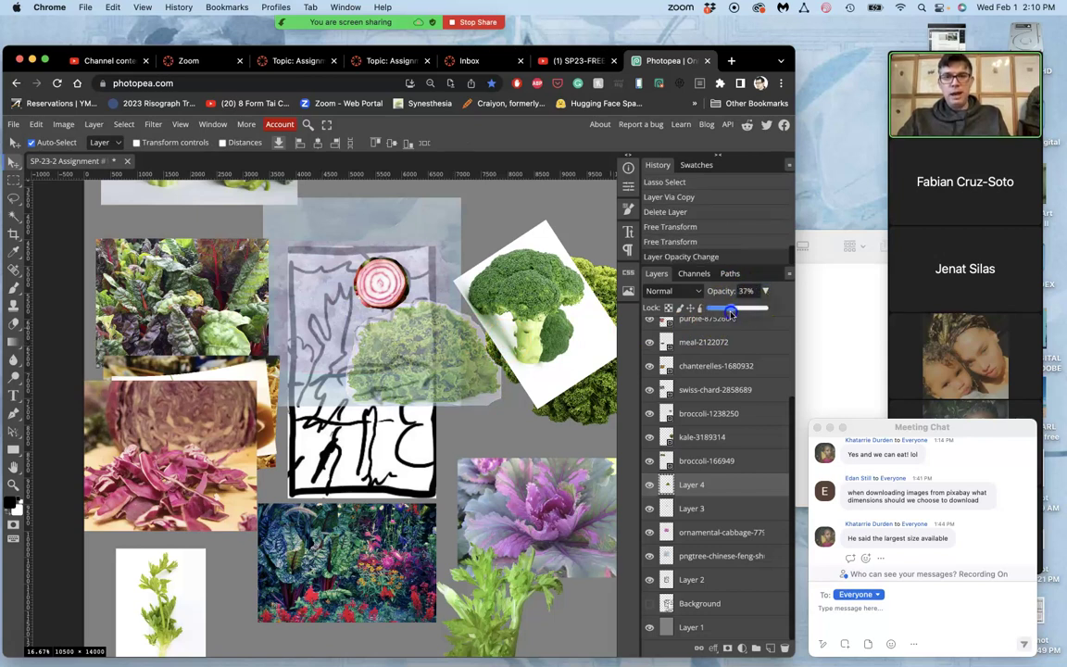
pyautogui.click(721, 458)
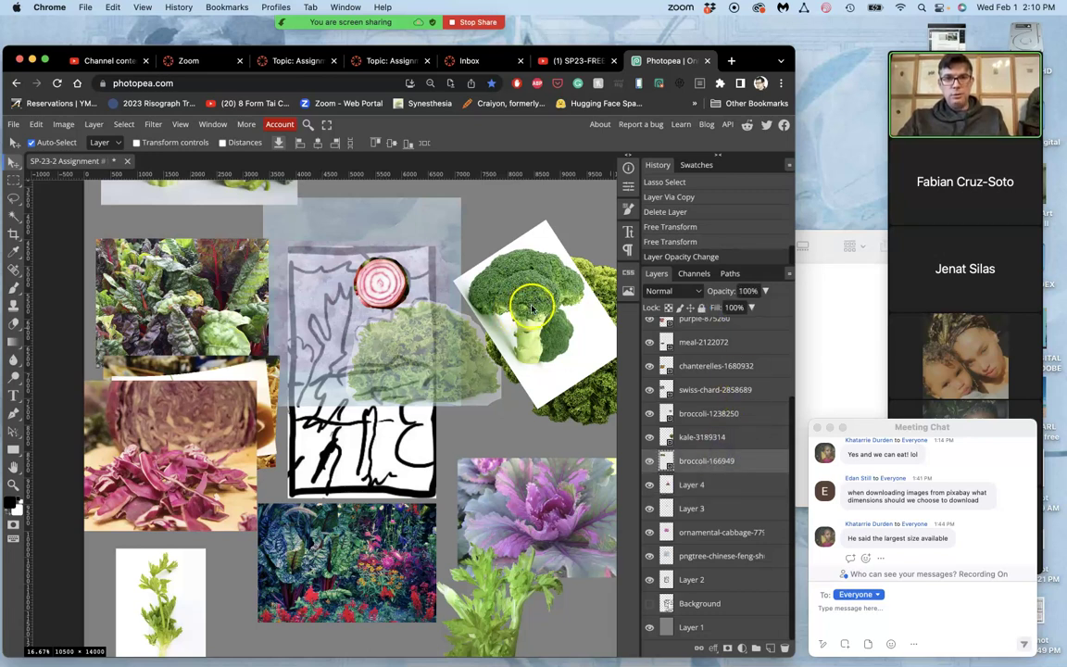
# - Move the tilted broccoli-1238250 photo onto the sketch beside the faded lettuce and lasso-select the broccoli's crown
pyautogui.moveTo(523, 311)
pyautogui.mouseDown()
pyautogui.moveTo(476, 350)
pyautogui.moveTo(451, 398)
pyautogui.moveTo(427, 456)
pyautogui.moveTo(442, 474)
pyautogui.moveTo(400, 456)
pyautogui.moveTo(396, 442)
pyautogui.moveTo(402, 489)
pyautogui.moveTo(321, 351)
pyautogui.moveTo(357, 393)
pyautogui.mouseUp()
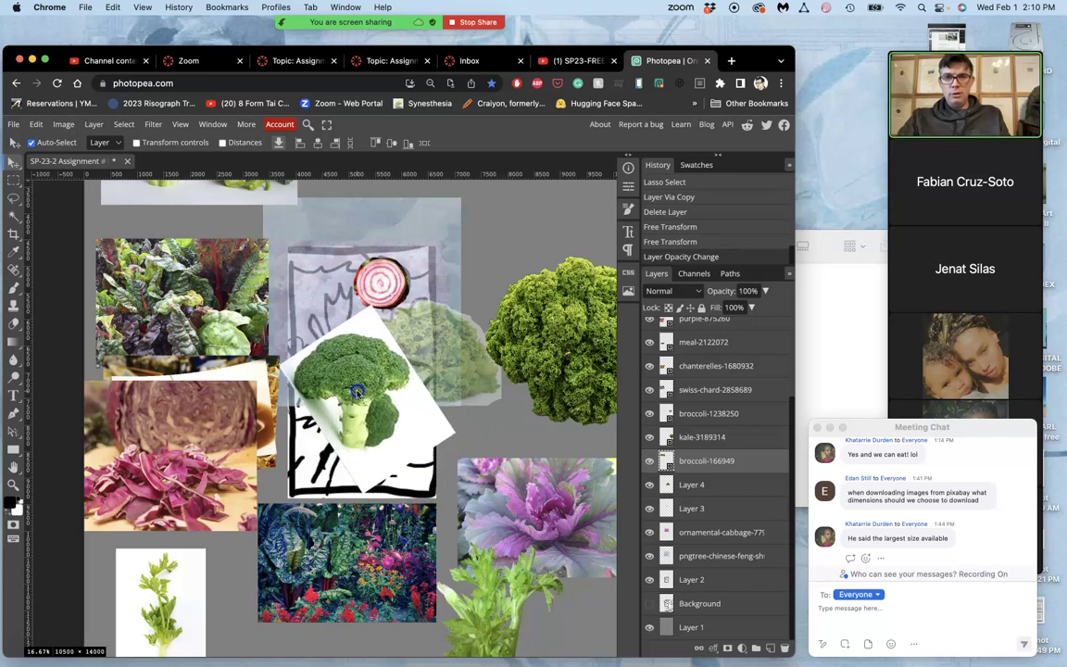
pyautogui.click(357, 392)
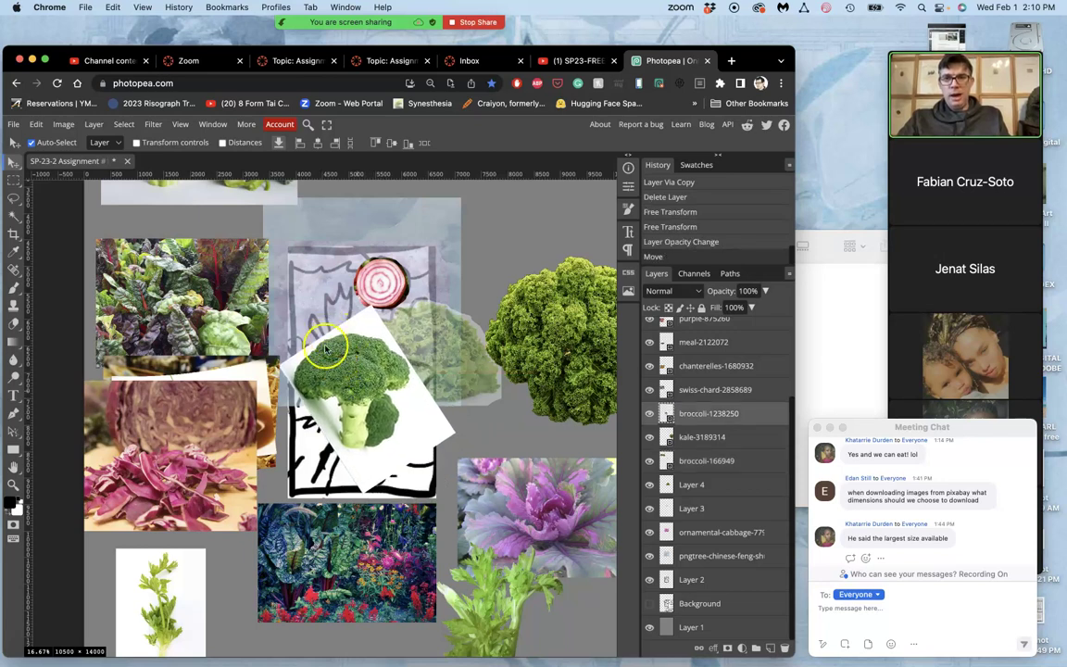
pyautogui.click(13, 197)
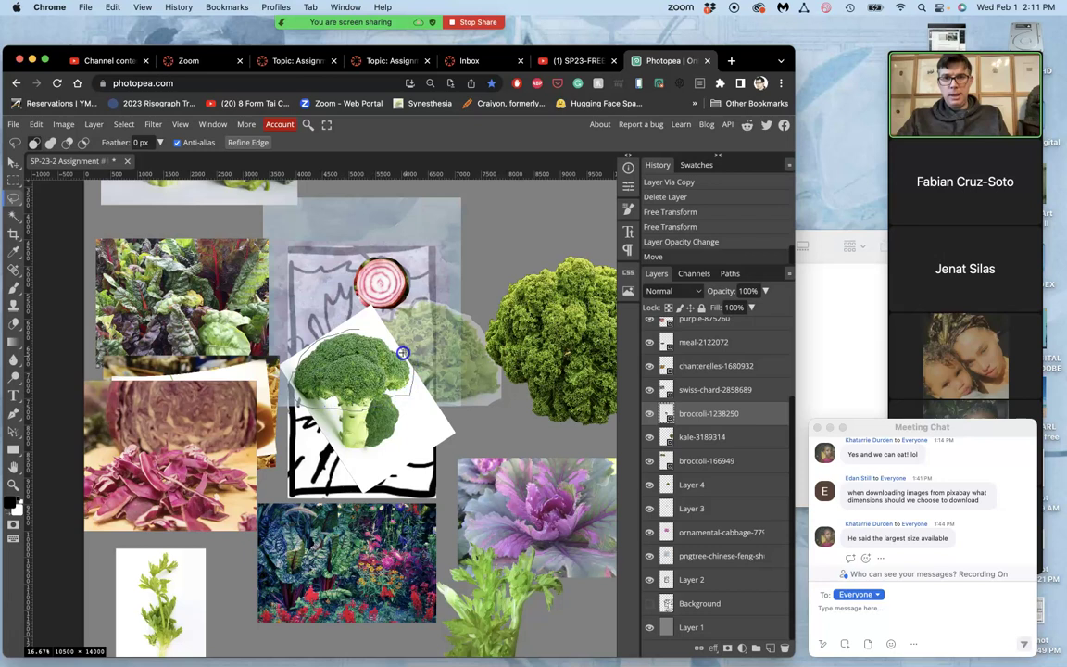
pyautogui.click(362, 328)
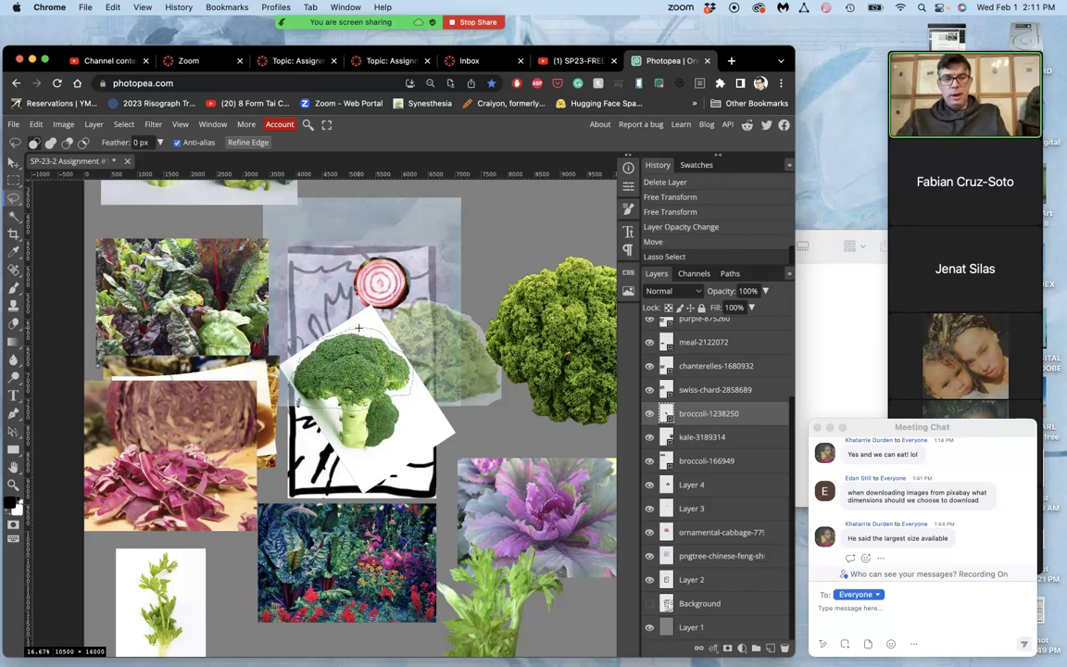
# - Add the cut-off strip along the broccoli crown's upper left edge to the existing Lasso selection
pyautogui.scroll(4, 362, 328)
pyautogui.scroll(3, 360, 328)
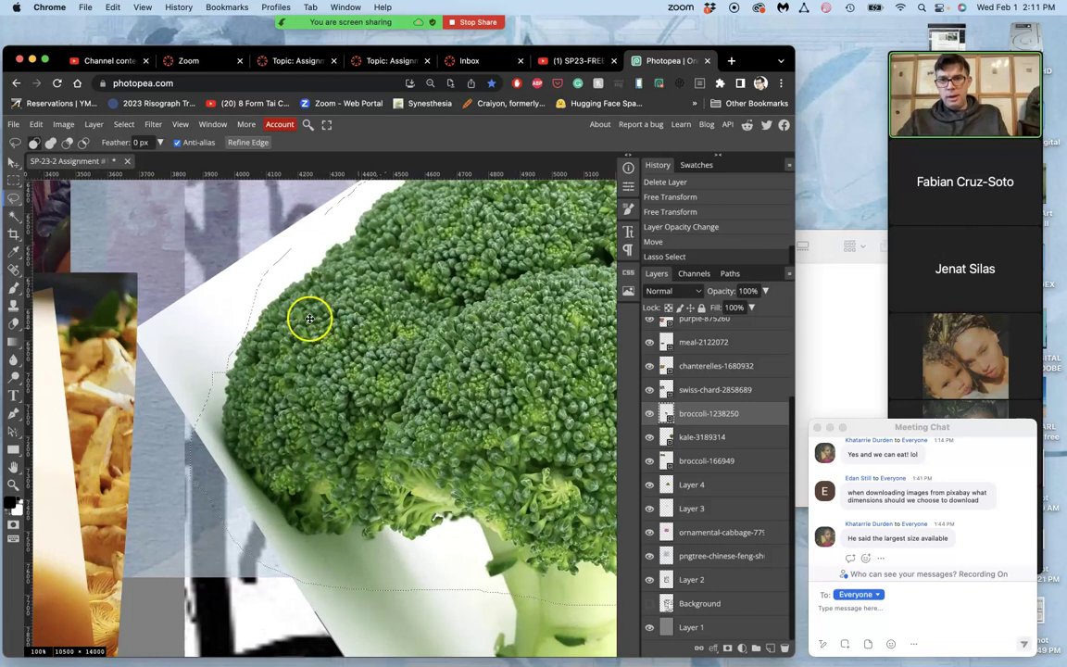
pyautogui.scroll(5, 266, 340)
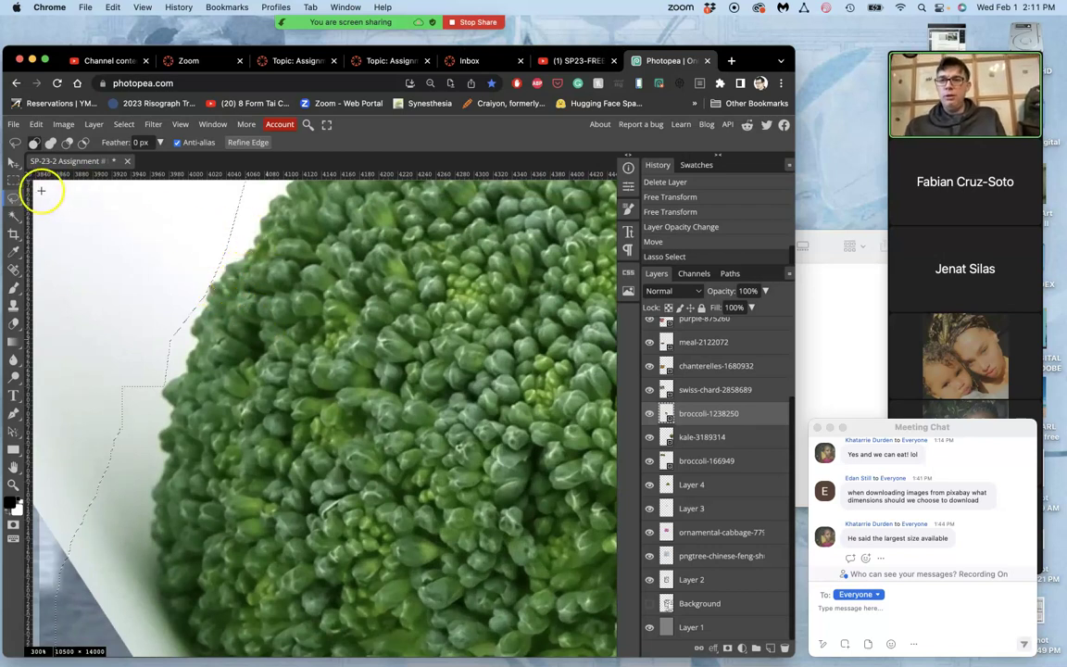
pyautogui.click(241, 226)
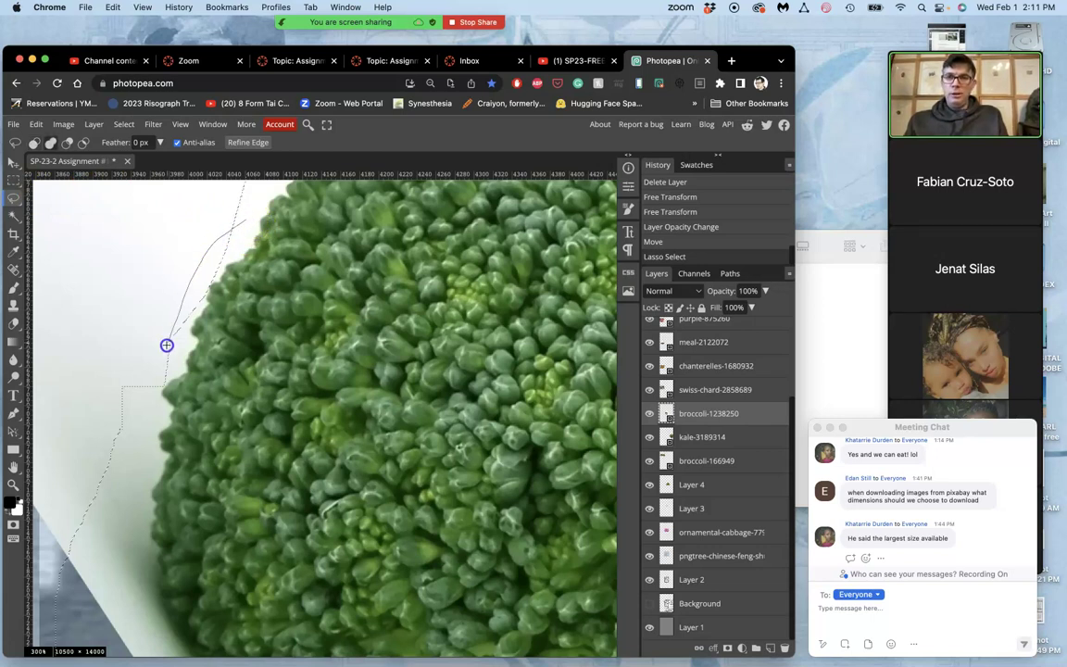
pyautogui.click(250, 241)
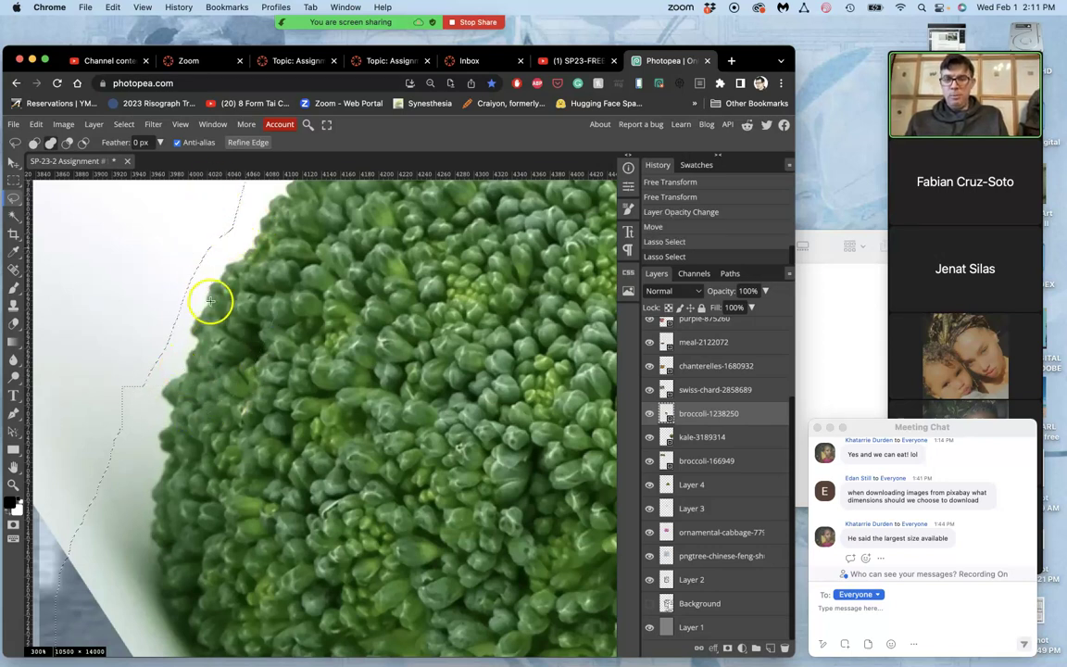
# - Copy the lasso-selected broccoli crown onto its own layer and delete the original broccoli-1238250 photo layer
pyautogui.scroll(-6, 250, 319)
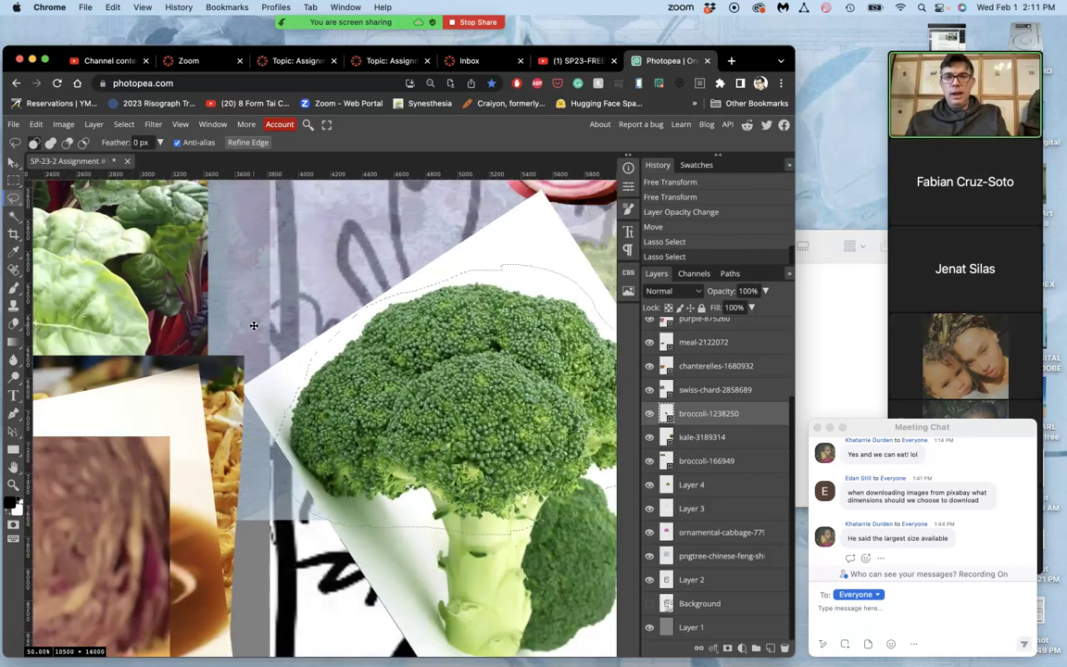
pyautogui.hotkey('ctrl', 'j')
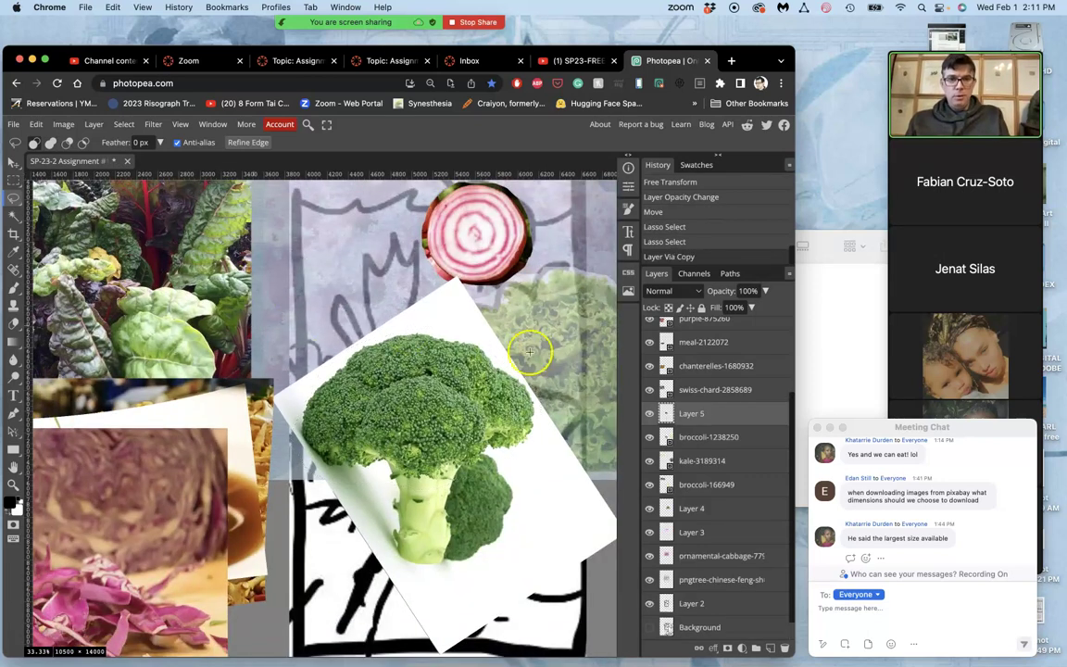
pyautogui.click(696, 437)
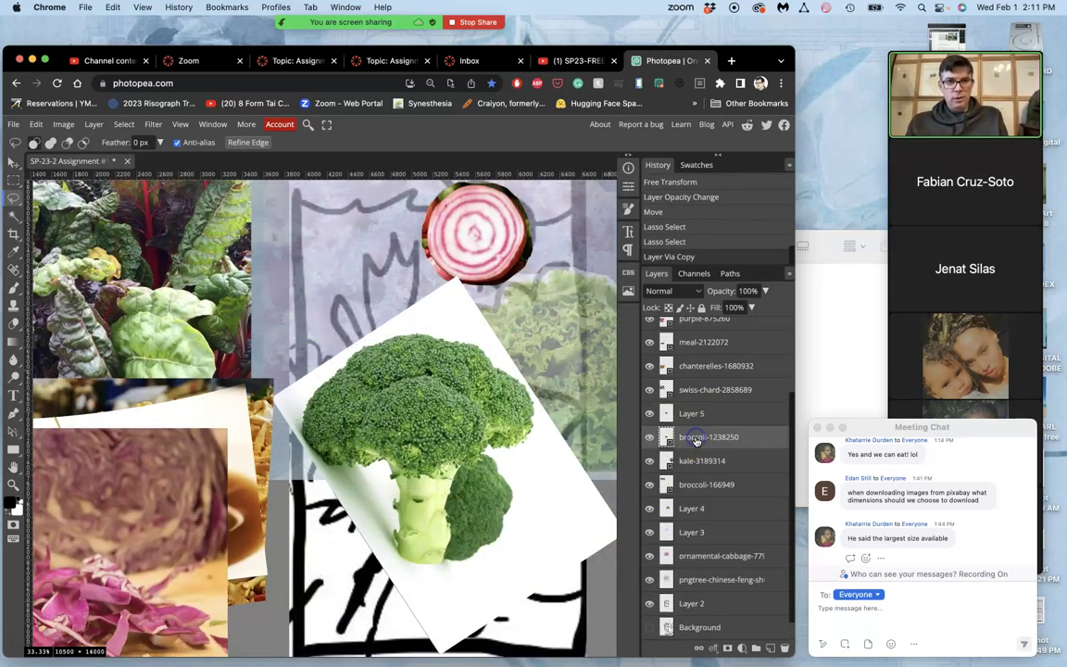
pyautogui.click(749, 437)
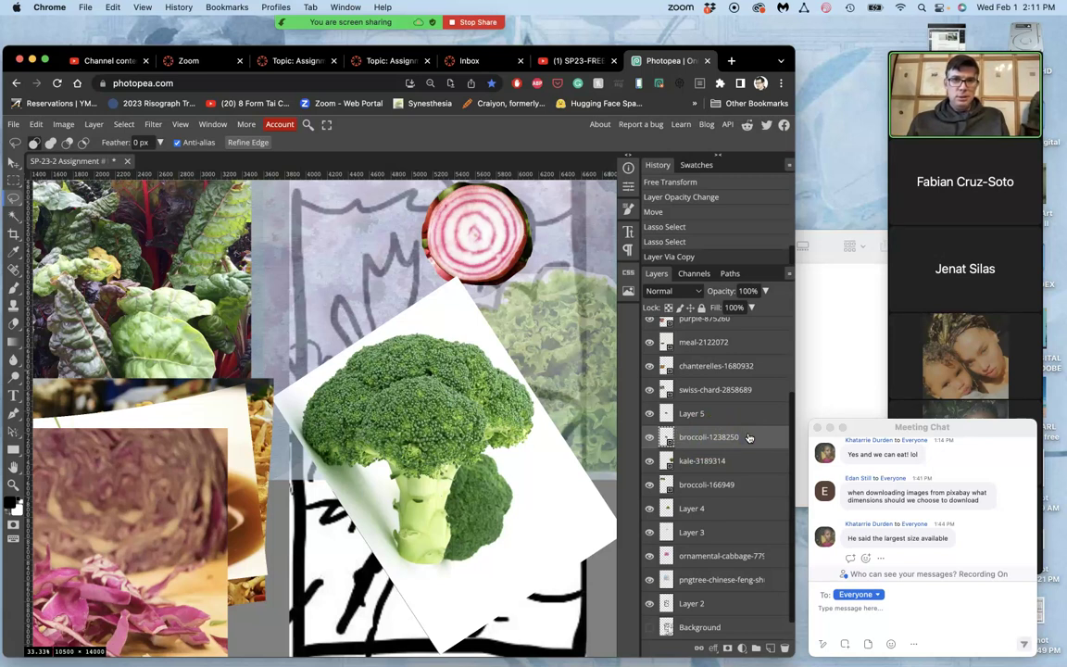
pyautogui.click(74, 393)
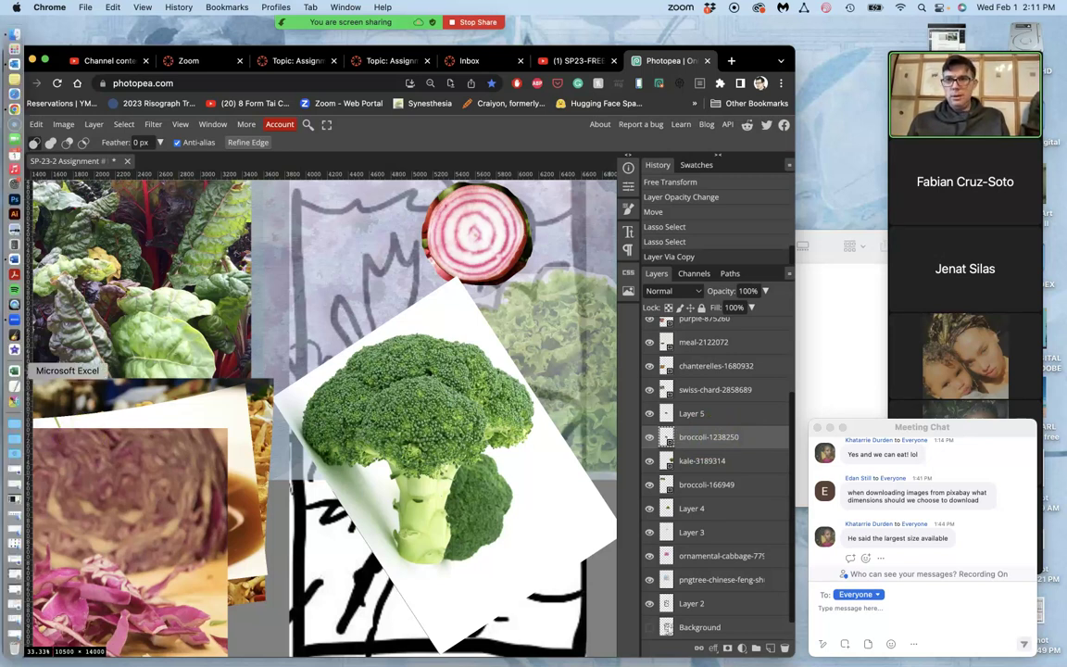
pyautogui.click(12, 262)
pyautogui.moveTo(9, 266); pyautogui.dragTo(59, 357)
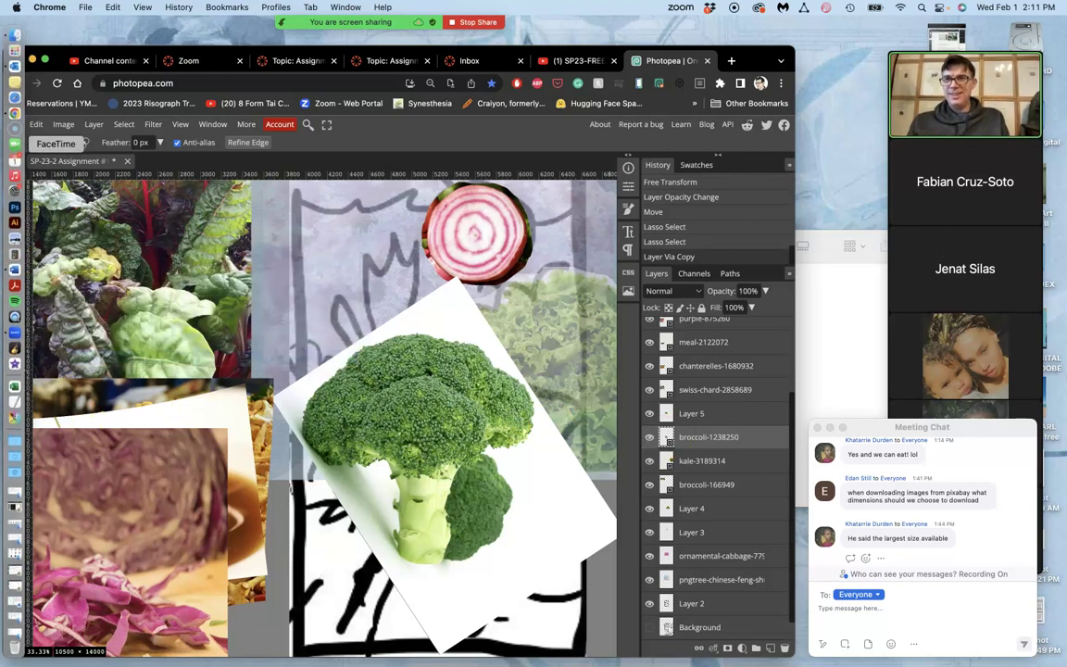
pyautogui.moveTo(13, 66); pyautogui.dragTo(51, 131)
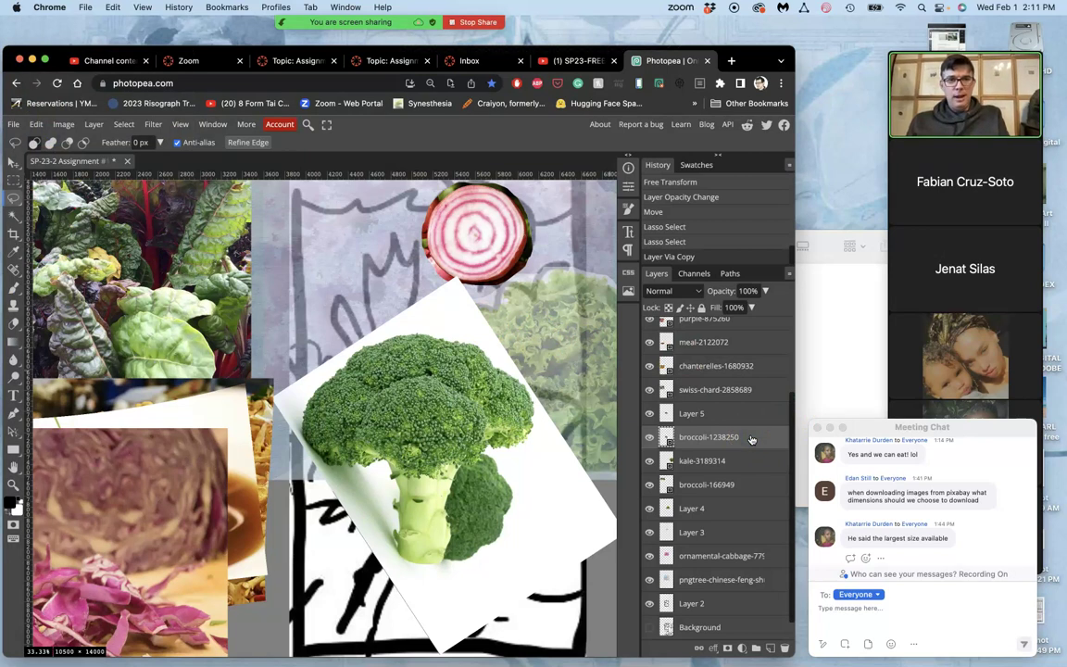
pyautogui.press('Delete')
pyautogui.moveTo(750, 439); pyautogui.dragTo(718, 418)
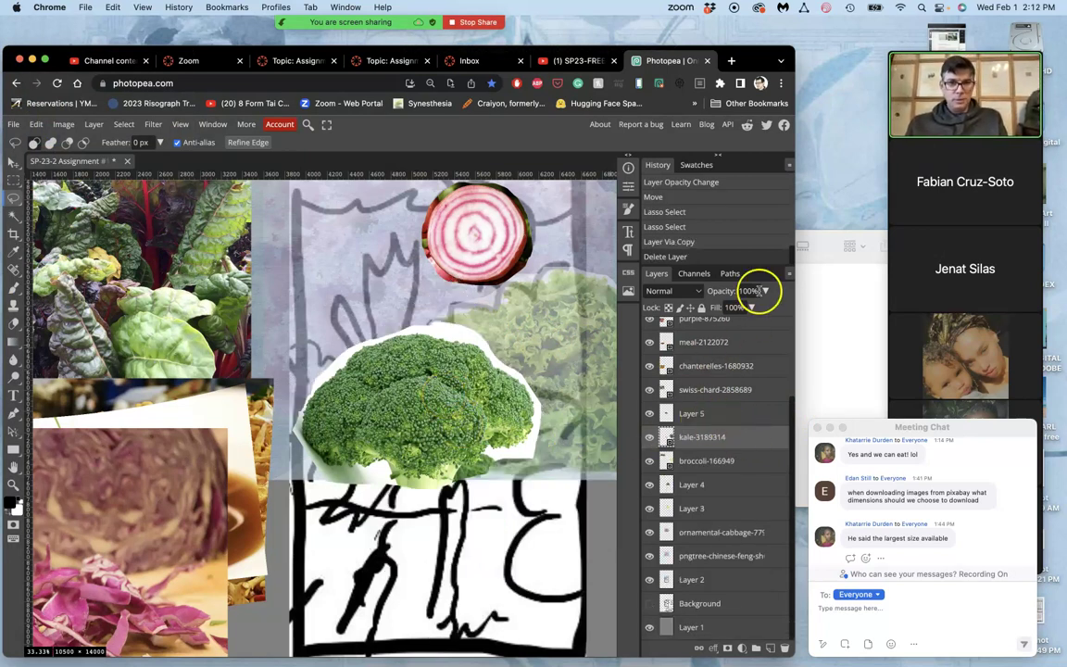
pyautogui.click(764, 291)
pyautogui.moveTo(761, 309); pyautogui.dragTo(729, 311)
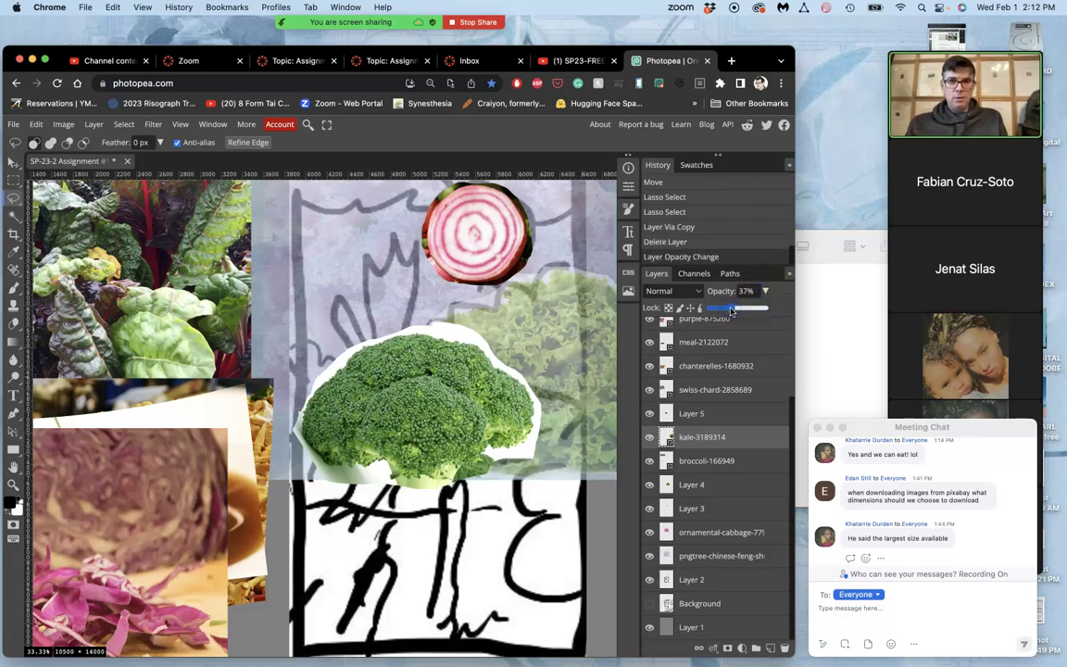
pyautogui.moveTo(731, 312); pyautogui.dragTo(739, 310)
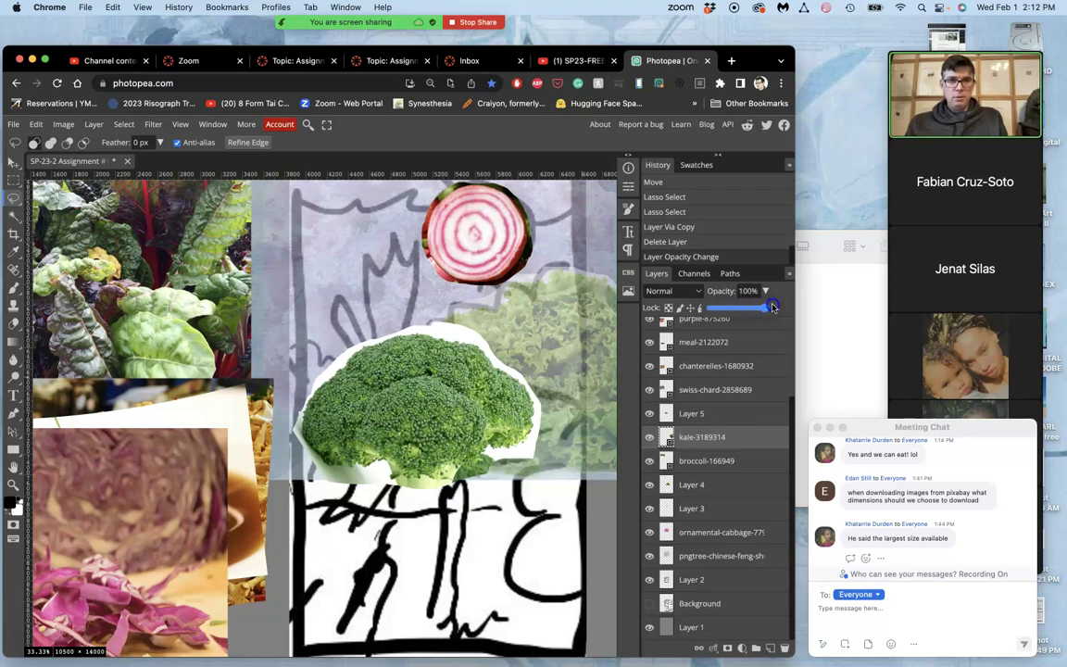
# - Check the opacity setting of Layer 4 and toggle its visibility to identify which cutout it holds
pyautogui.click(708, 462)
pyautogui.click(699, 484)
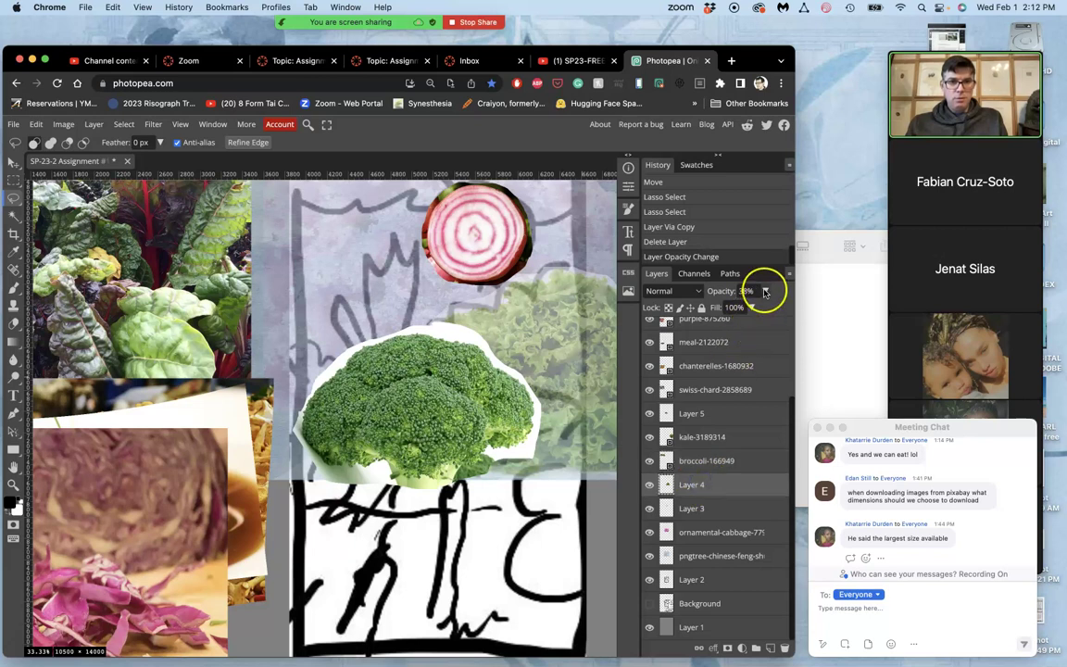
pyautogui.click(764, 291)
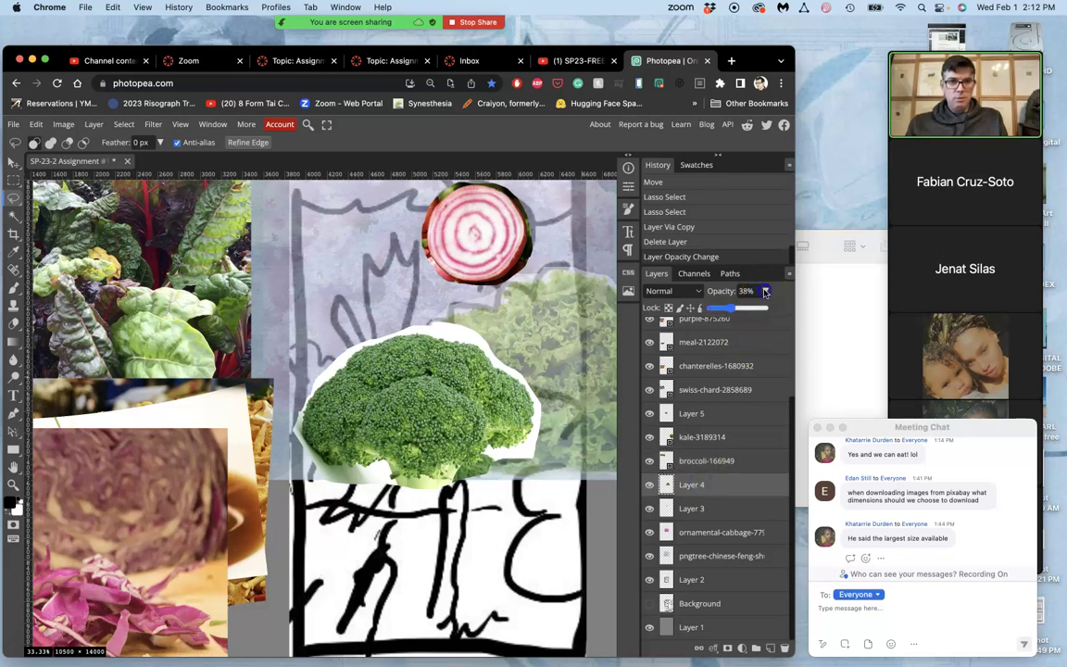
pyautogui.click(765, 292)
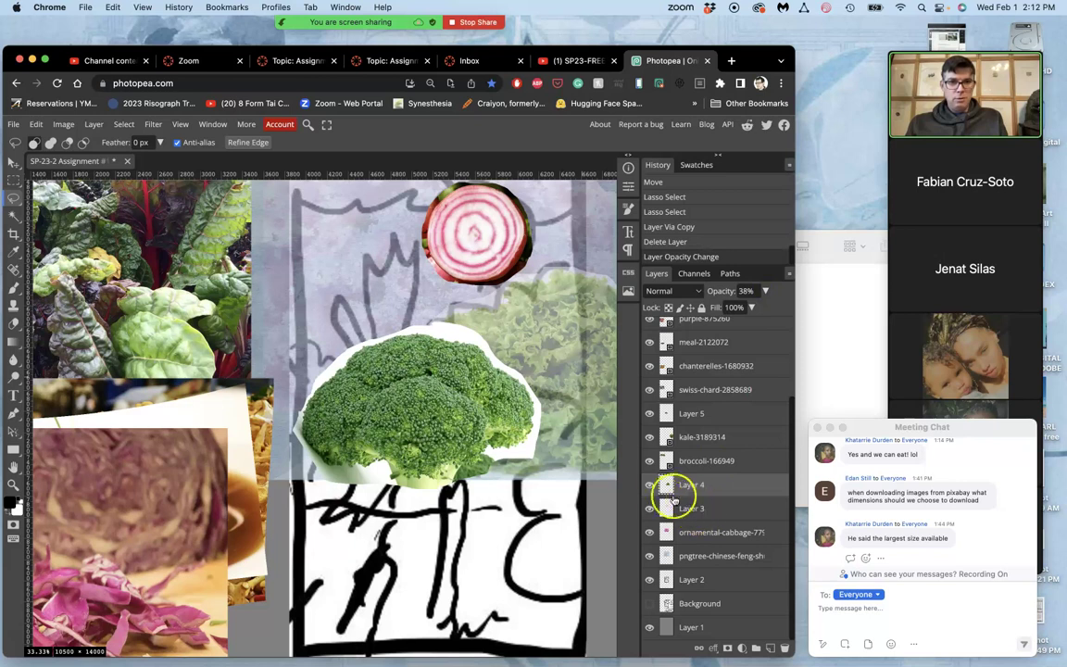
pyautogui.click(650, 486)
pyautogui.click(650, 485)
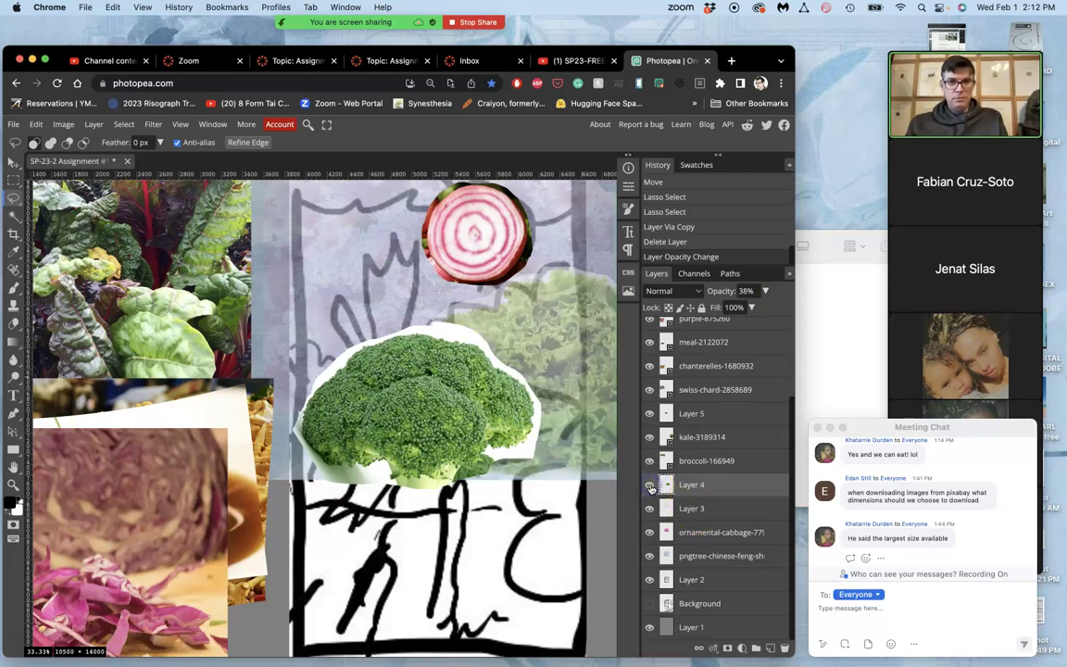
pyautogui.click(687, 465)
pyautogui.click(688, 463)
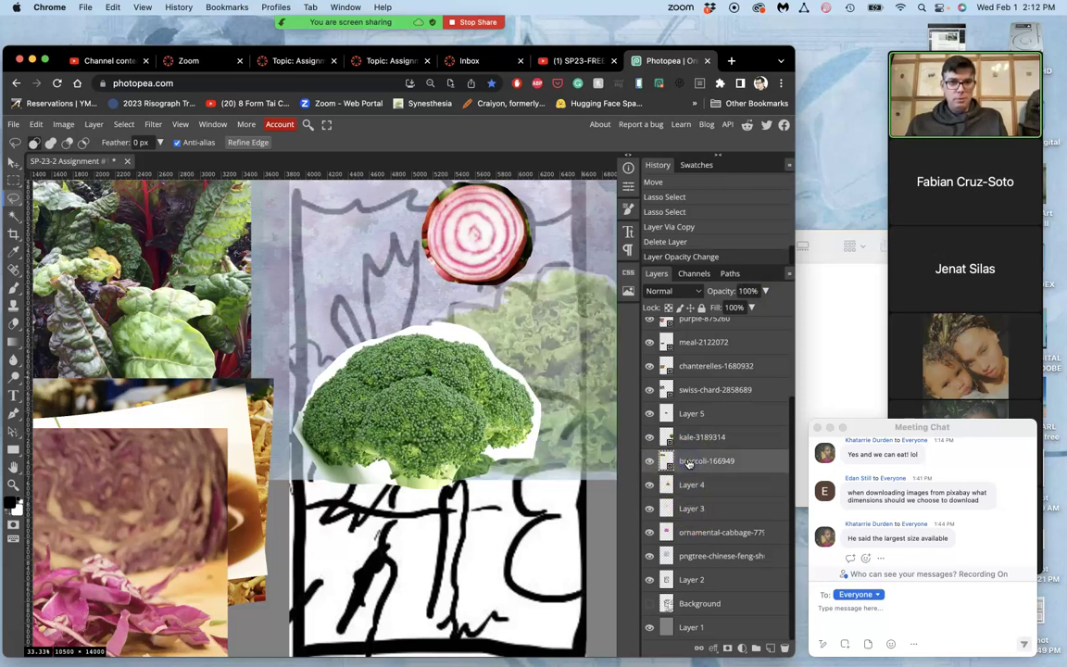
pyautogui.click(650, 508)
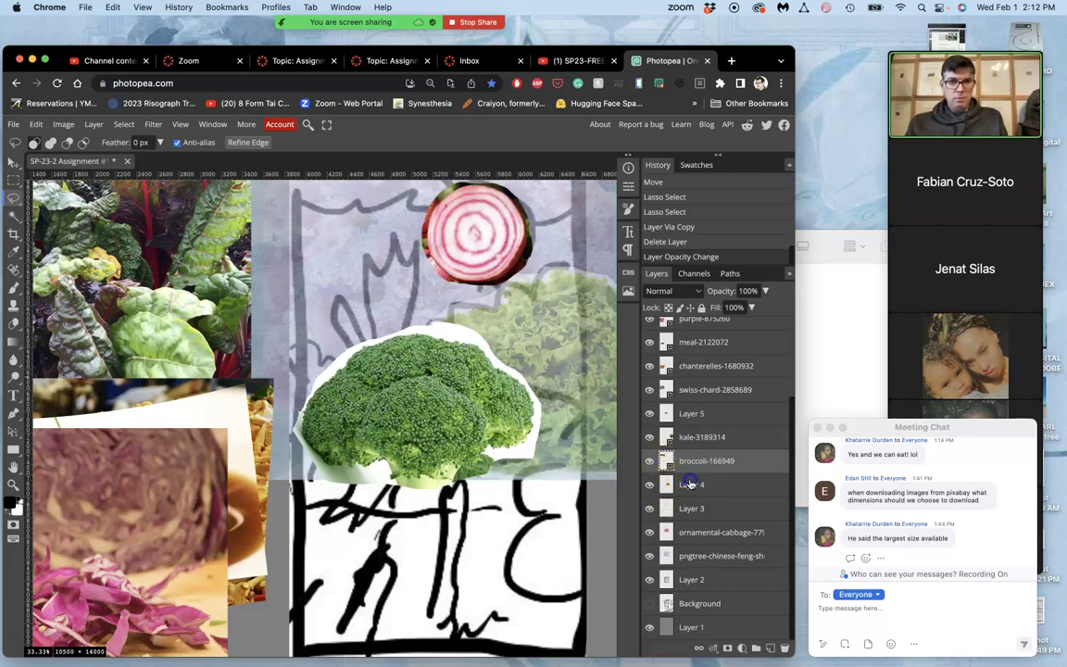
pyautogui.click(688, 486)
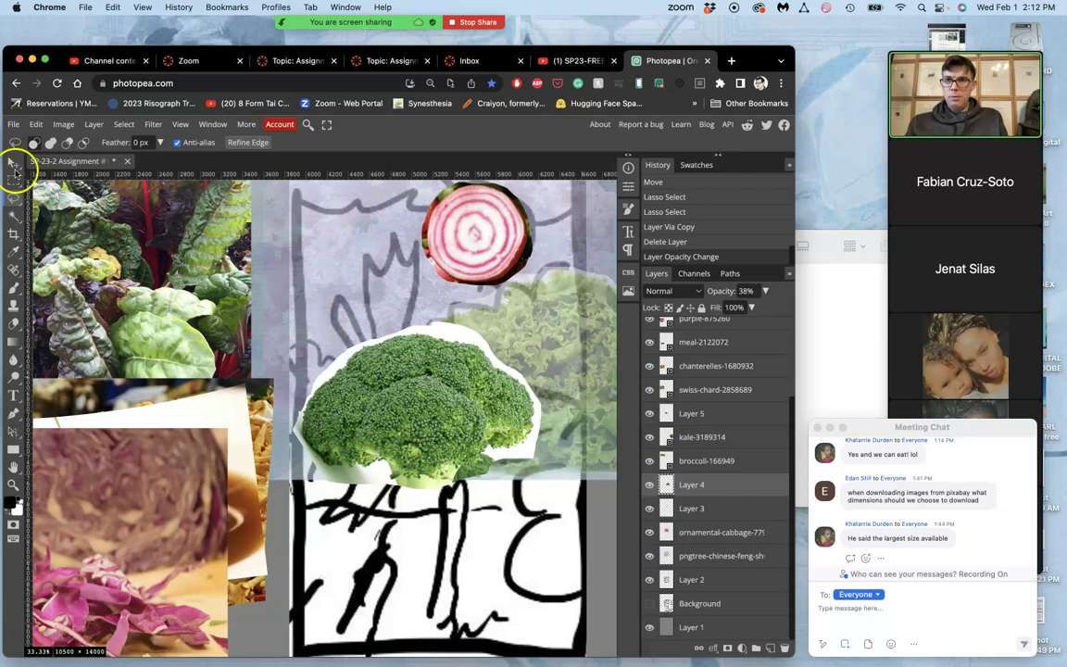
# - Move the kale-3189314 cutout onto the sketch, overlapping the broccoli crown, and bring it one level forward above Layer 5
pyautogui.click(13, 163)
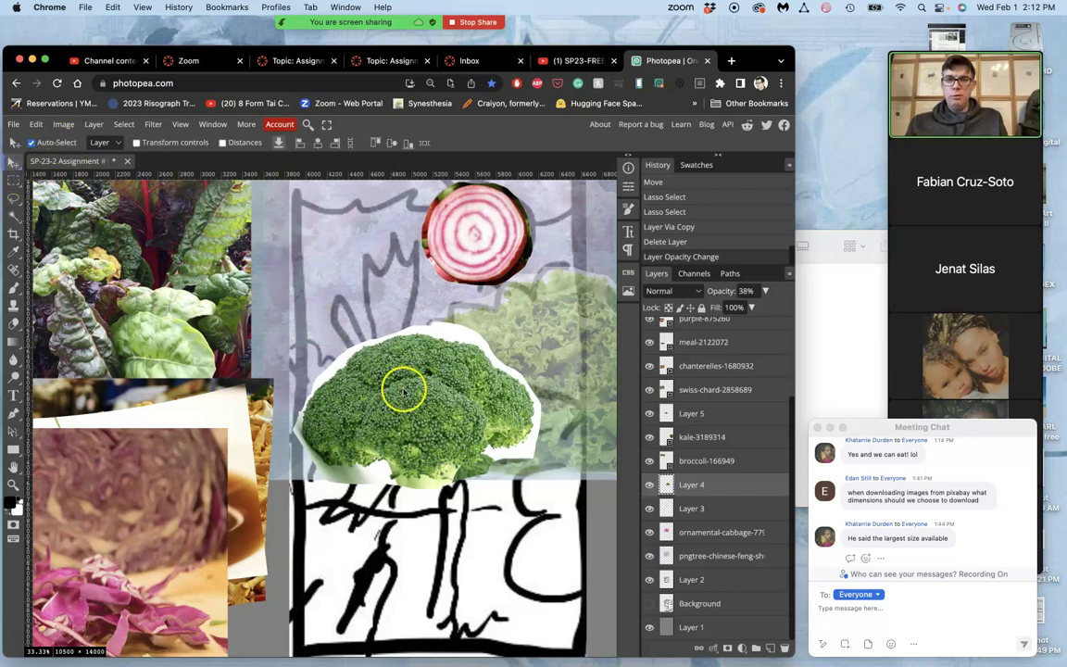
pyautogui.click(688, 414)
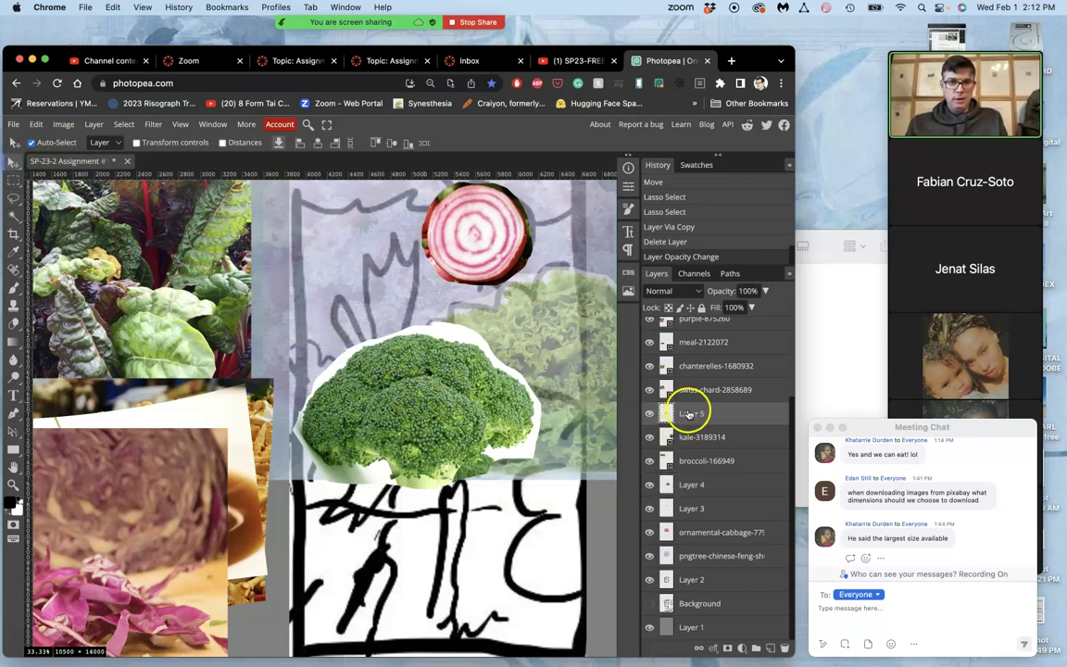
pyautogui.moveTo(214, 321); pyautogui.dragTo(274, 340)
pyautogui.hscroll(5, 274, 340)
pyautogui.scroll(-2, 274, 340)
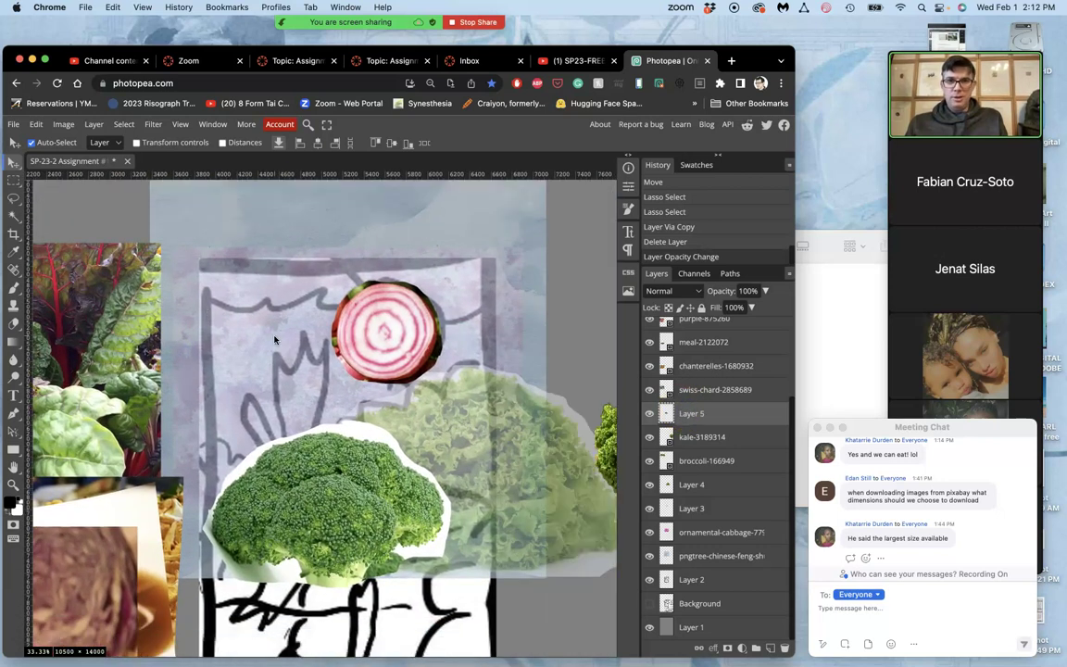
pyautogui.moveTo(468, 317); pyautogui.dragTo(266, 501)
pyautogui.hotkey('ctrl', ']')
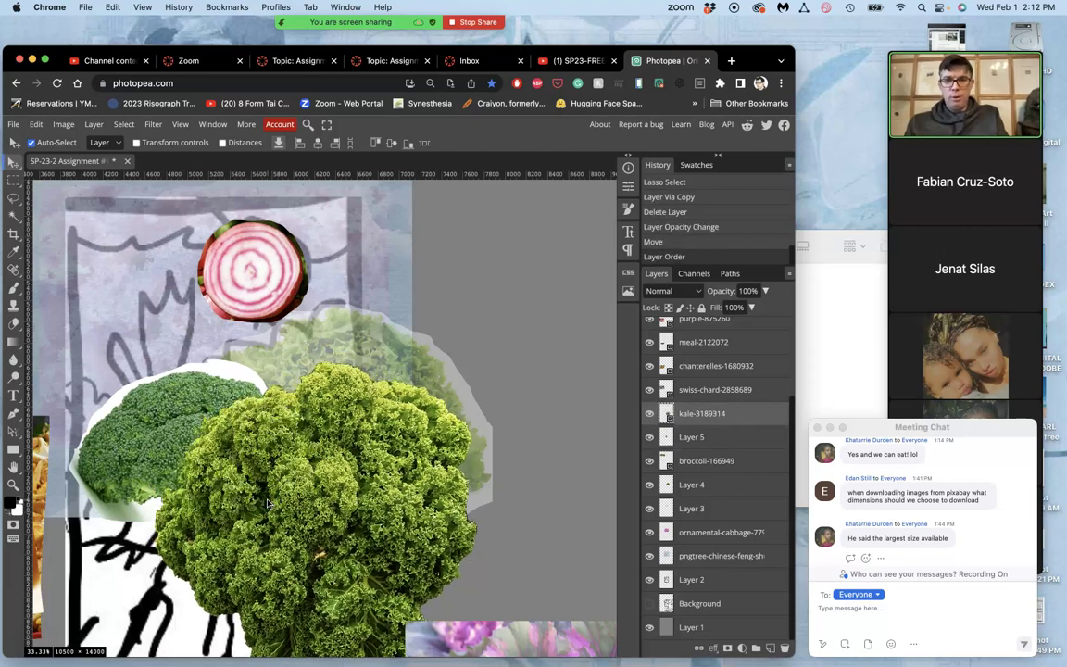
# - Lower the opacity of the kale-3189314 layer to 40%
pyautogui.scroll(-3, 267, 503)
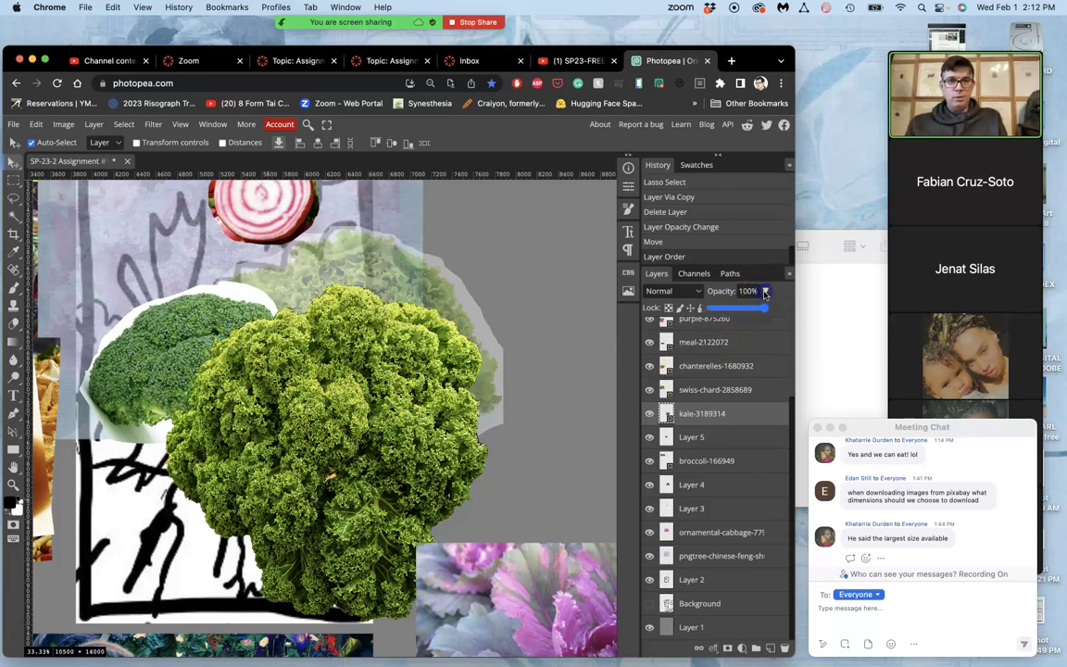
pyautogui.moveTo(743, 307); pyautogui.dragTo(730, 307)
pyautogui.click(711, 411)
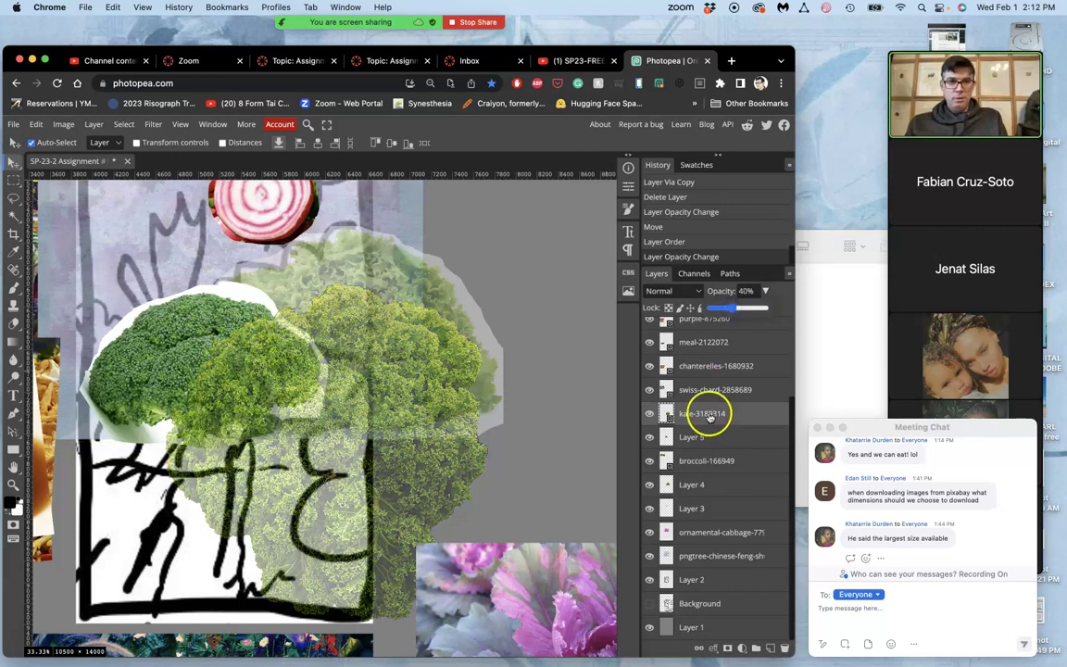
# - Lower the opacity of the broccoli crown cutout on Layer 5 to 37%
pyautogui.scroll(1, 704, 426)
pyautogui.click(697, 465)
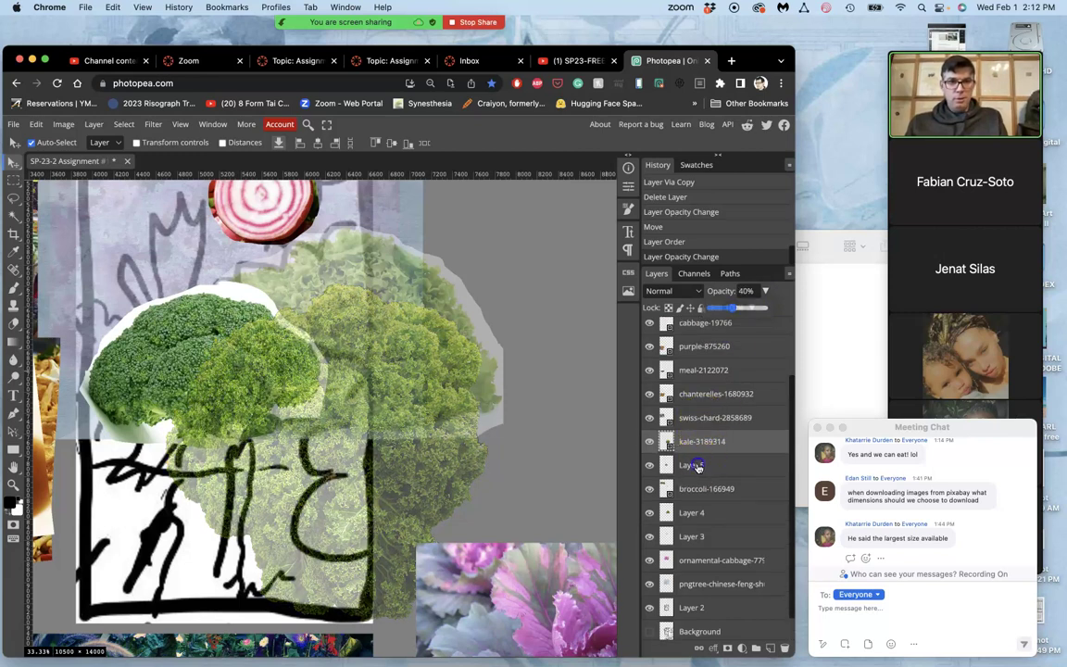
pyautogui.moveTo(747, 309); pyautogui.dragTo(731, 311)
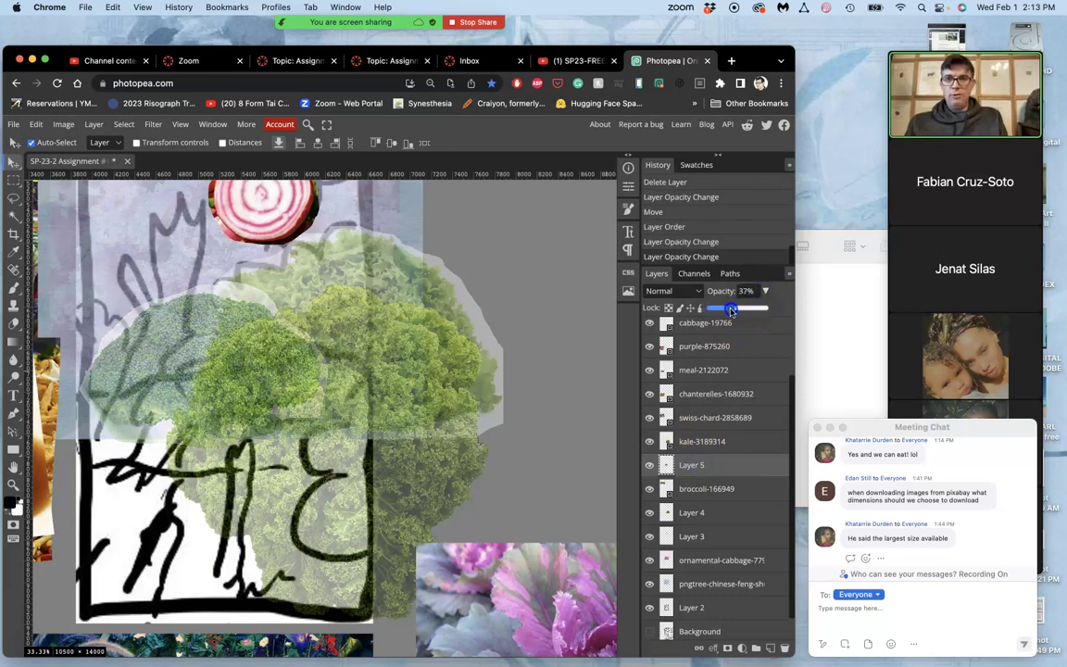
# - Move the broccoli-166949 photo out from behind the other photos and over the sketch
pyautogui.scroll(5, 209, 340)
pyautogui.hscroll(-5, 210, 341)
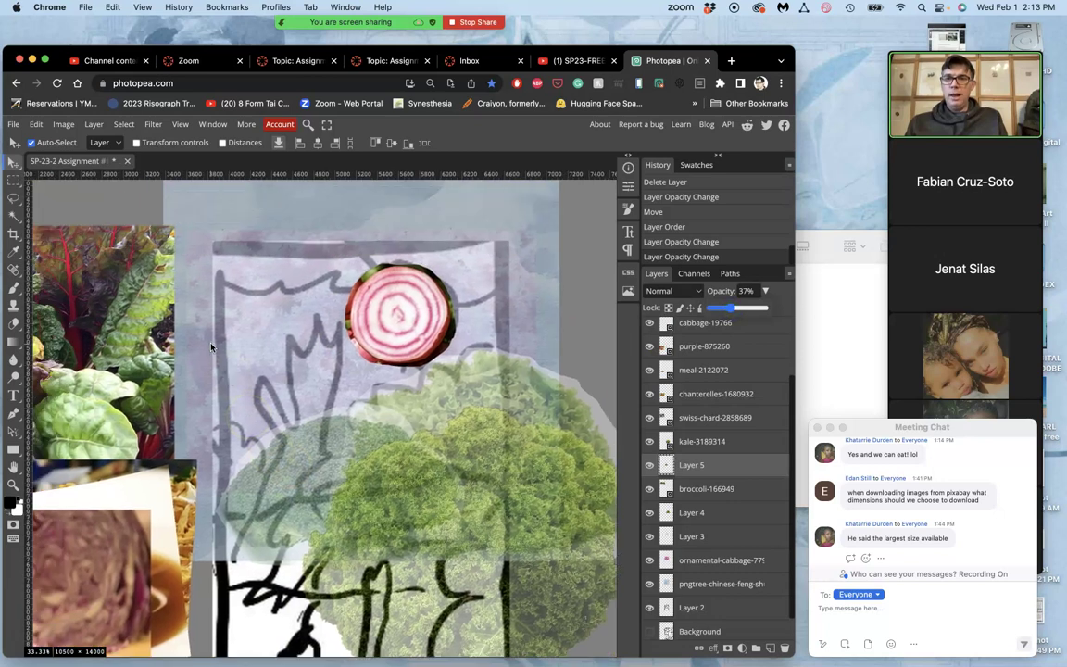
pyautogui.scroll(4, 211, 346)
pyautogui.hscroll(-4, 211, 346)
pyautogui.moveTo(225, 287); pyautogui.dragTo(493, 641)
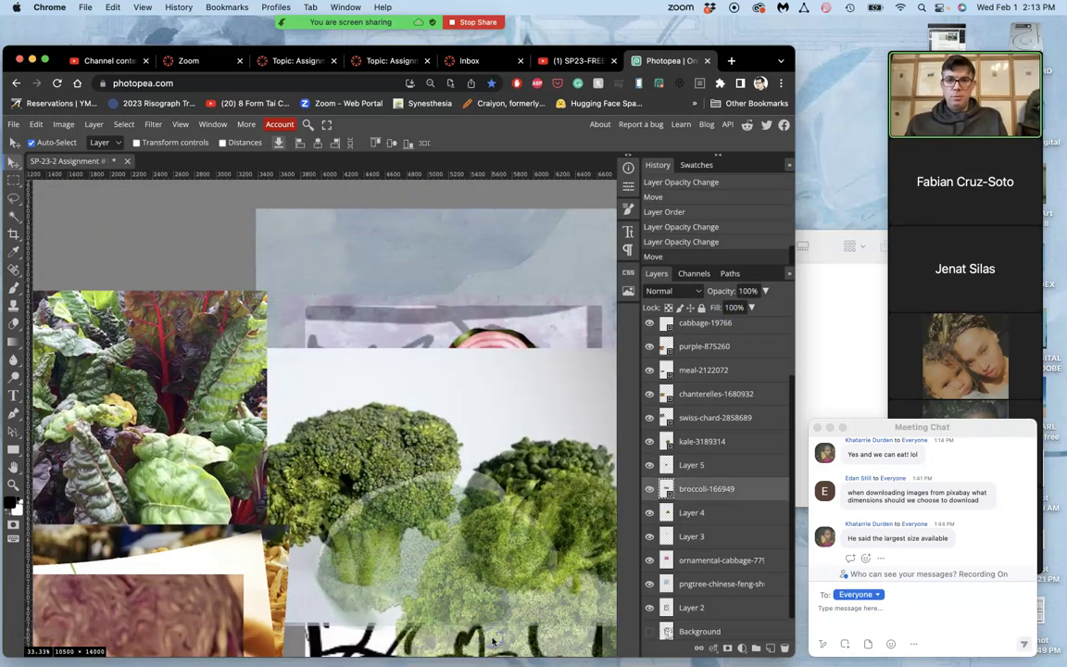
# - Shift the broccoli-166949 photo leftward so its right-hand broccoli head sits over the sketch's left edge
pyautogui.scroll(-8, 492, 641)
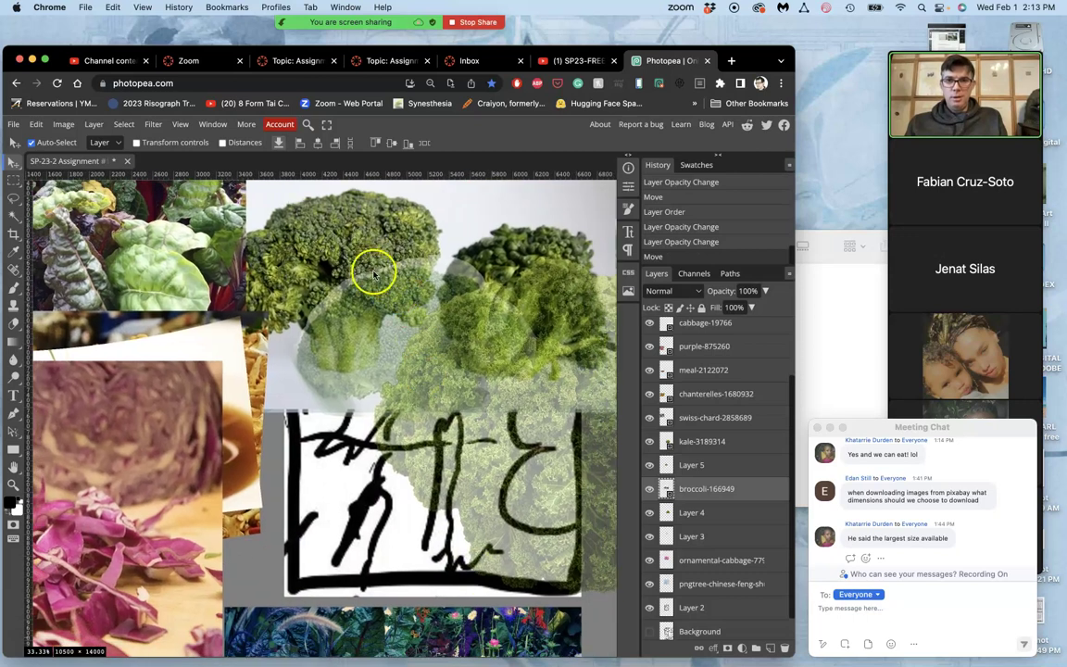
pyautogui.moveTo(331, 227)
pyautogui.mouseDown()
pyautogui.moveTo(424, 429)
pyautogui.moveTo(421, 481)
pyautogui.moveTo(289, 304)
pyautogui.moveTo(316, 347)
pyautogui.moveTo(137, 270)
pyautogui.moveTo(127, 290)
pyautogui.moveTo(111, 293)
pyautogui.moveTo(154, 260)
pyautogui.moveTo(141, 269)
pyautogui.mouseUp()
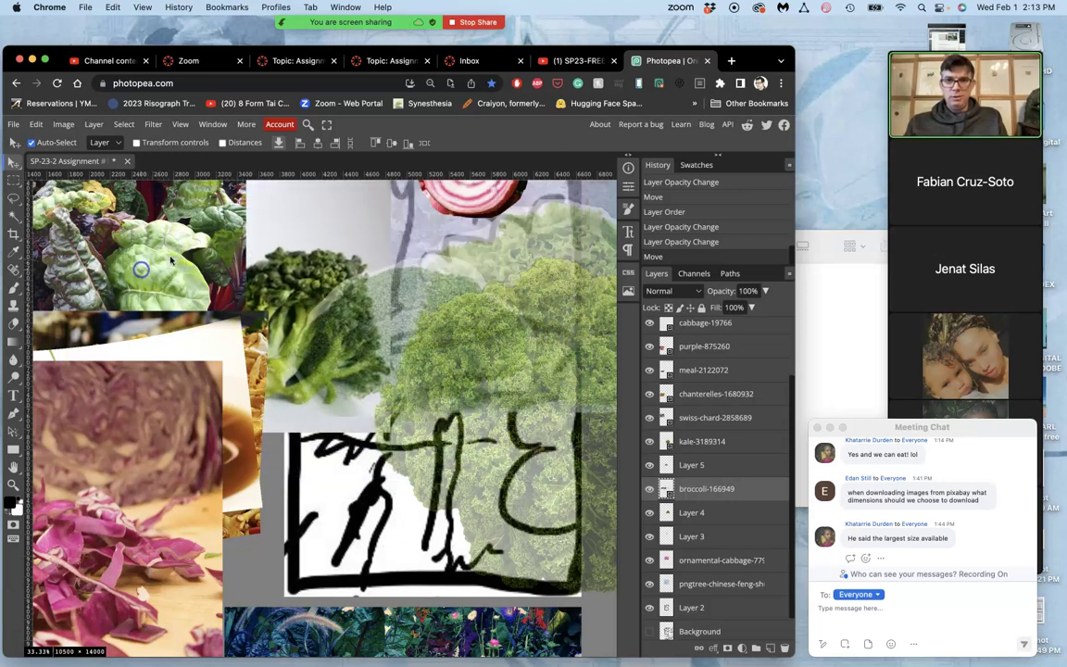
pyautogui.scroll(5, 183, 254)
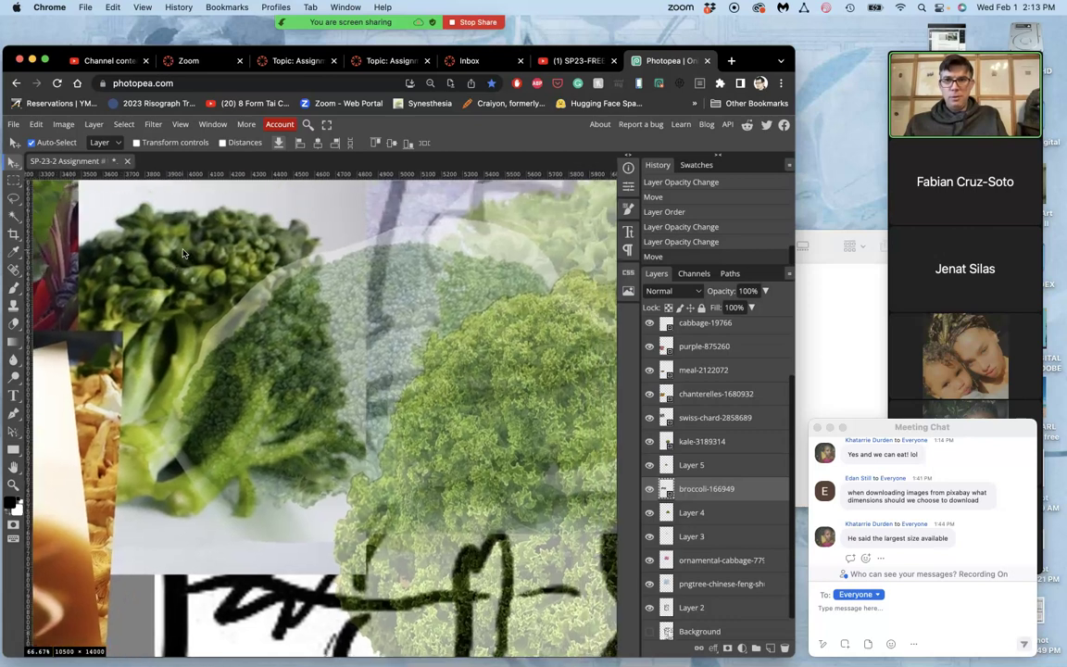
pyautogui.moveTo(185, 252); pyautogui.dragTo(176, 300)
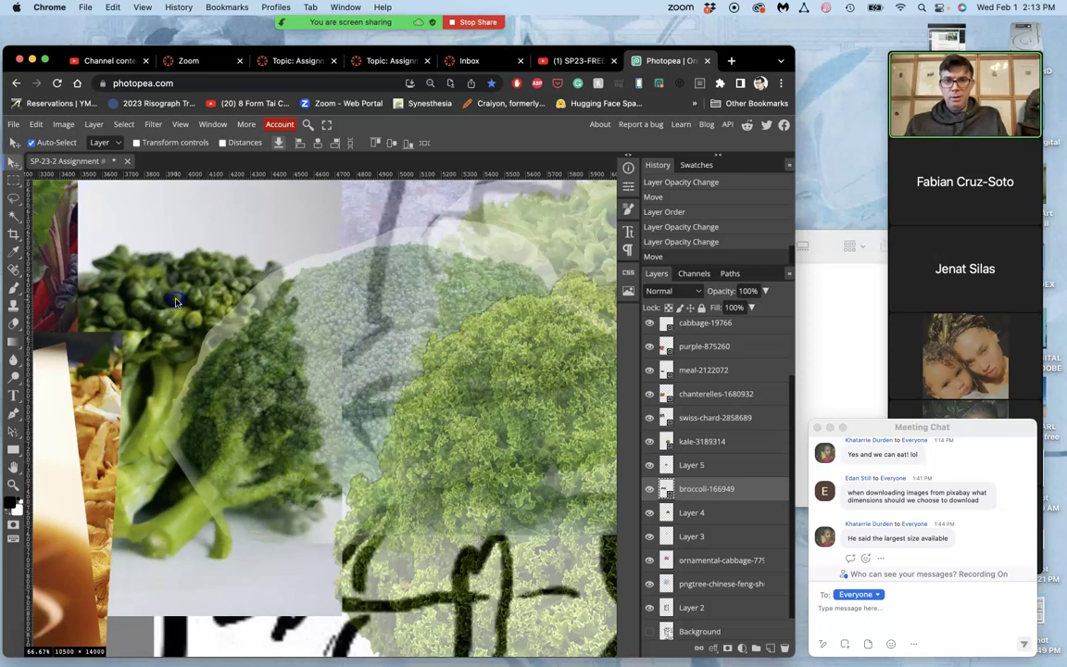
pyautogui.scroll(-5, 176, 301)
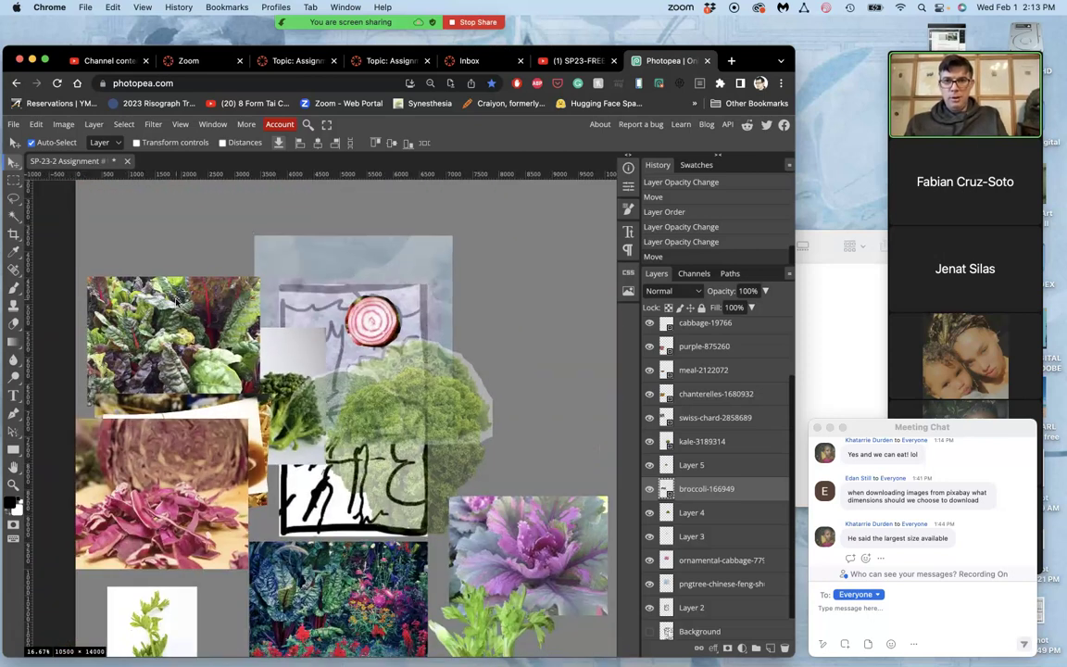
pyautogui.click(286, 375)
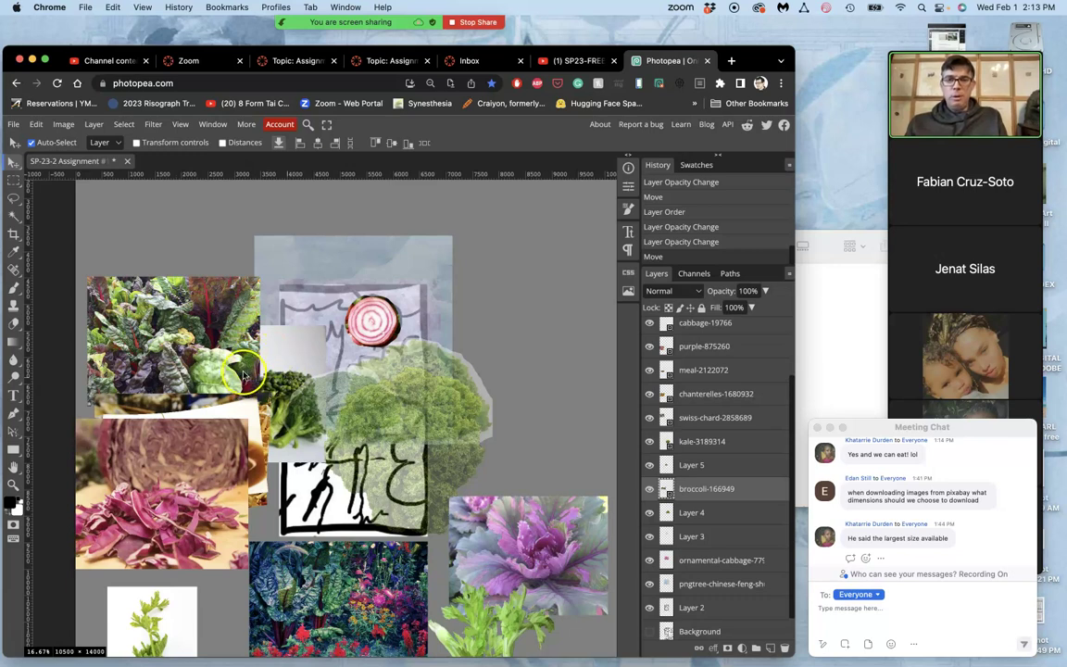
# - Move the swiss-chard photo up and left off the broccoli photo, and the purple-875260 cabbage photo down off the meal photo
pyautogui.moveTo(186, 342); pyautogui.dragTo(162, 264)
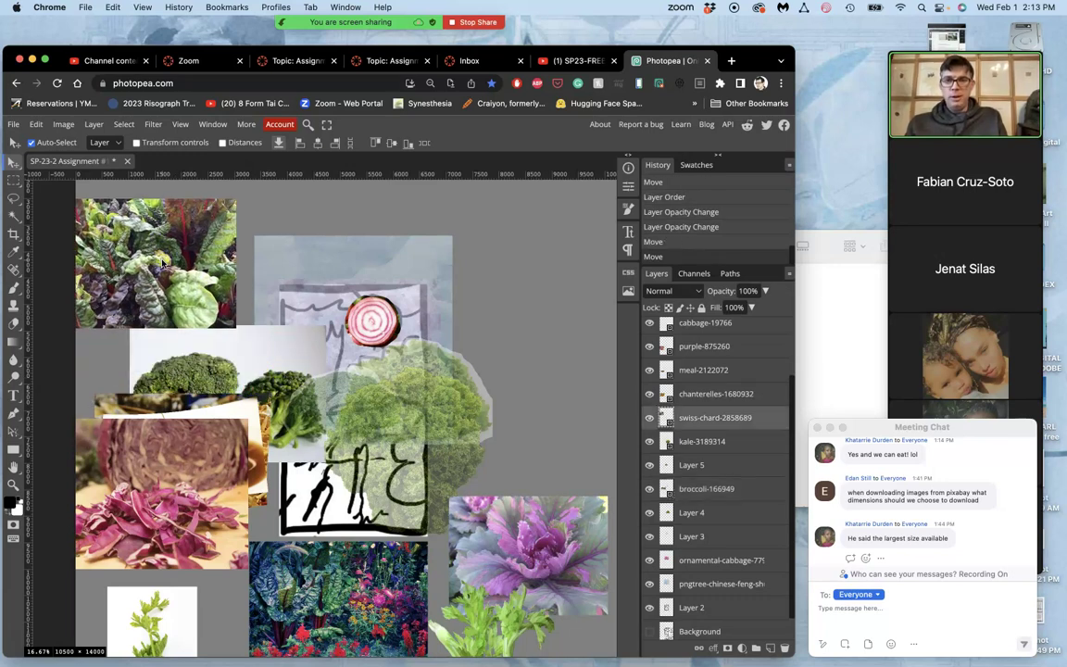
pyautogui.scroll(-3, 165, 268)
pyautogui.hscroll(-2, 165, 268)
pyautogui.moveTo(215, 398); pyautogui.dragTo(221, 468)
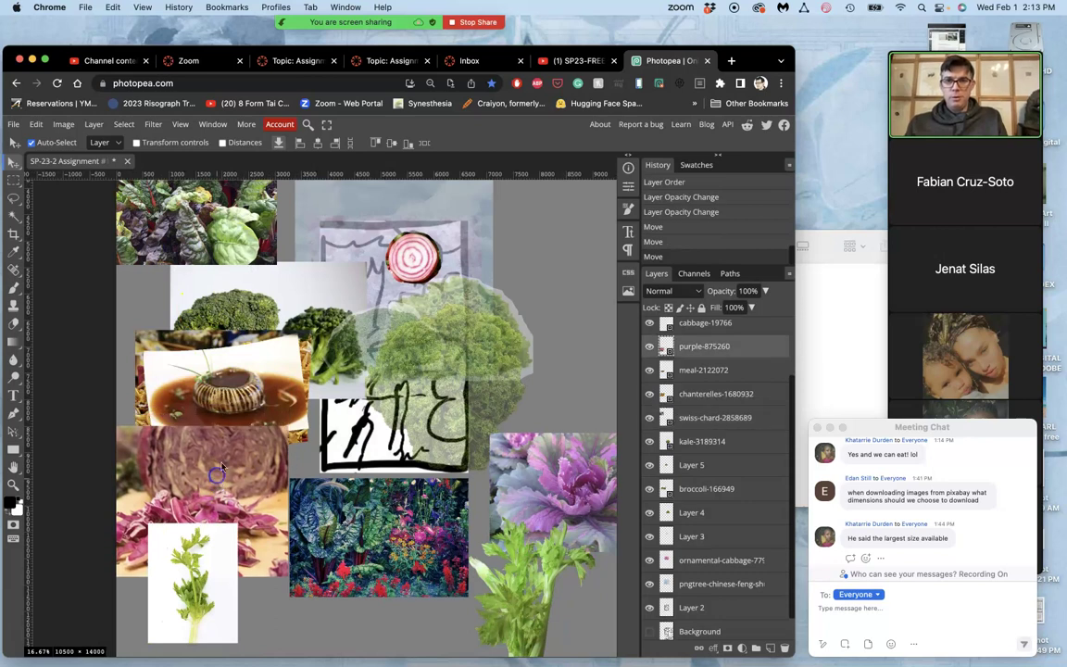
# - Move the chanterelles-1680932 photo down off the broccoli photo and lasso around the right-hand broccoli head
pyautogui.moveTo(215, 331); pyautogui.dragTo(181, 364)
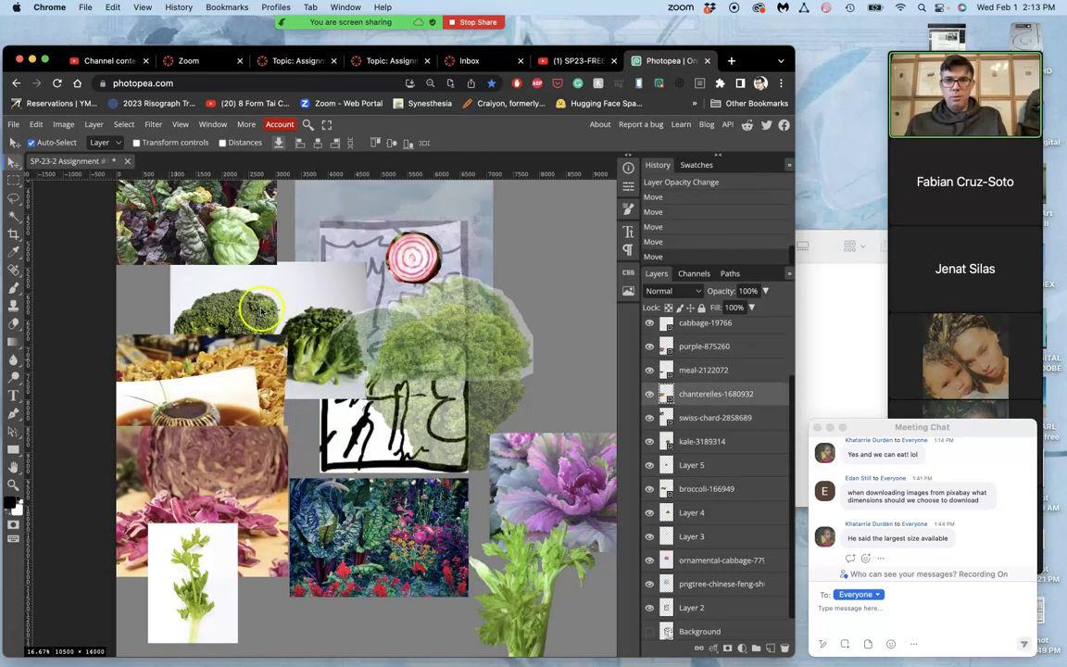
pyautogui.click(13, 197)
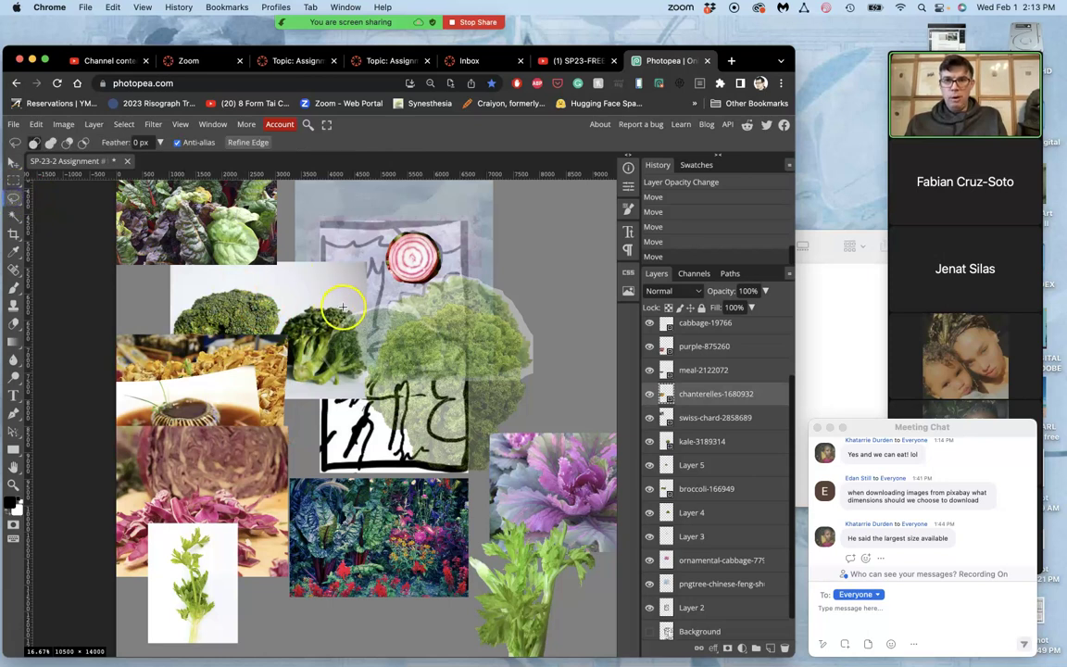
pyautogui.moveTo(341, 303); pyautogui.dragTo(310, 300)
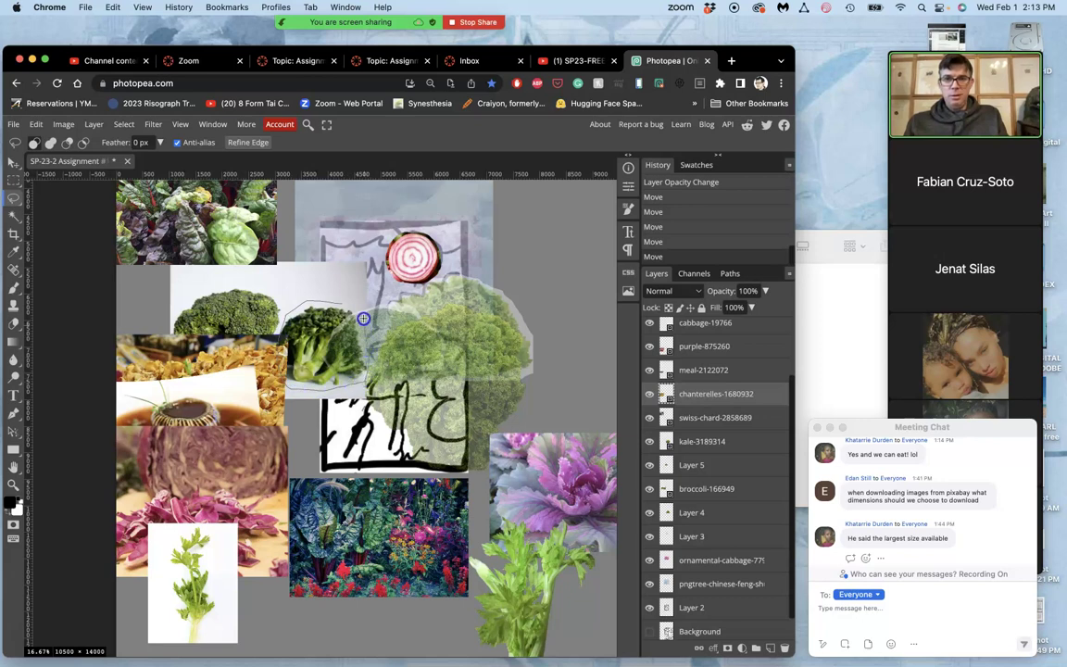
pyautogui.moveTo(342, 303); pyautogui.dragTo(341, 302)
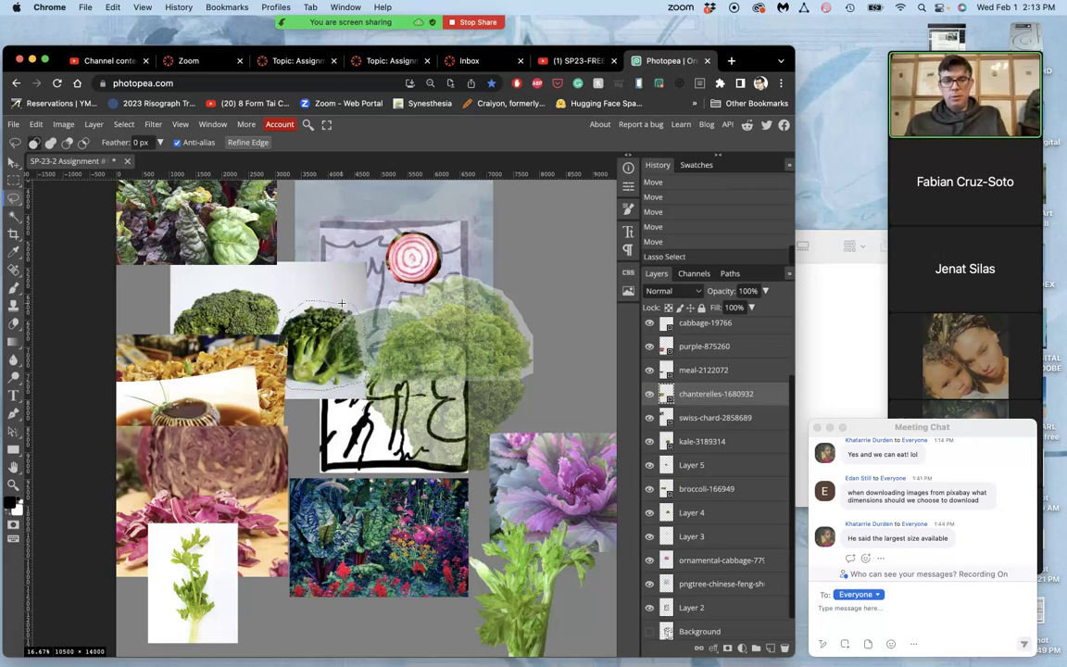
pyautogui.press('super+j')
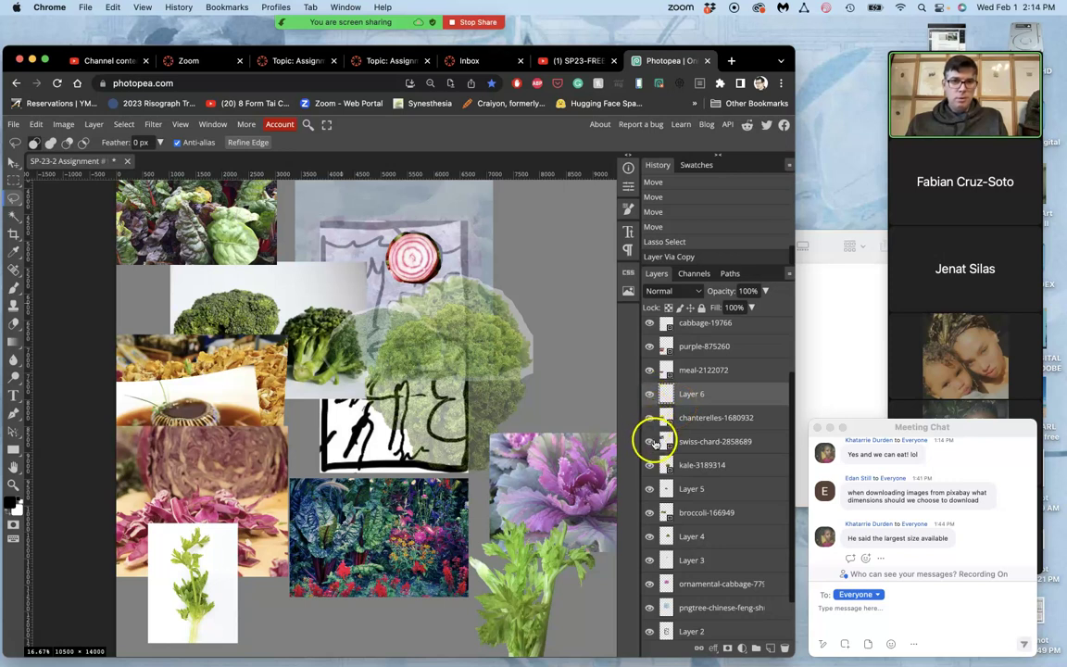
pyautogui.click(649, 512)
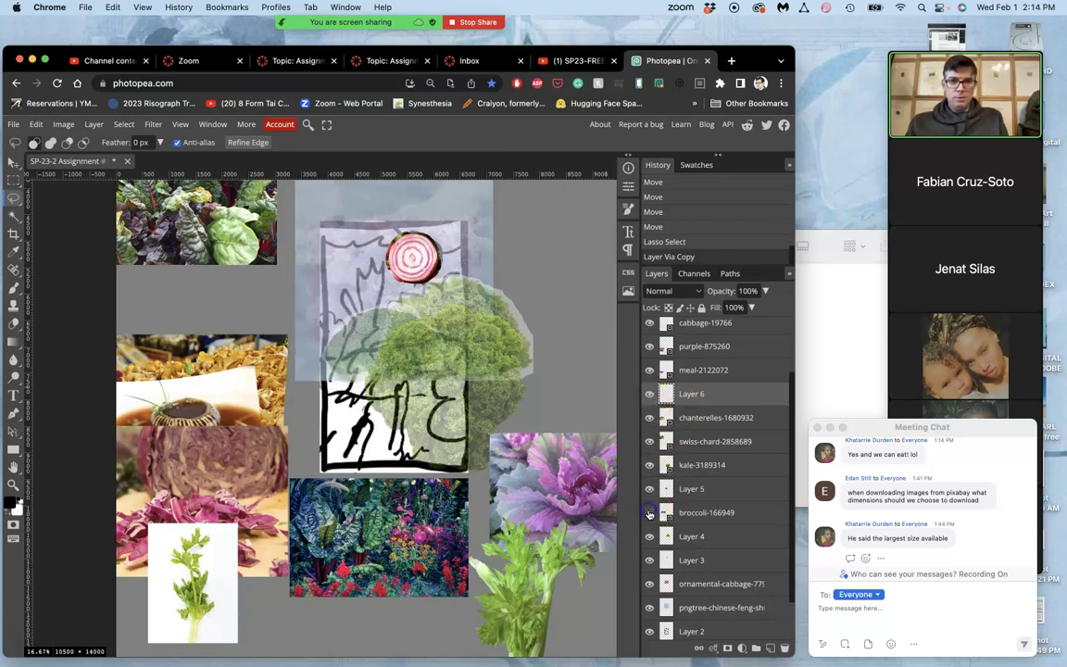
pyautogui.click(649, 512)
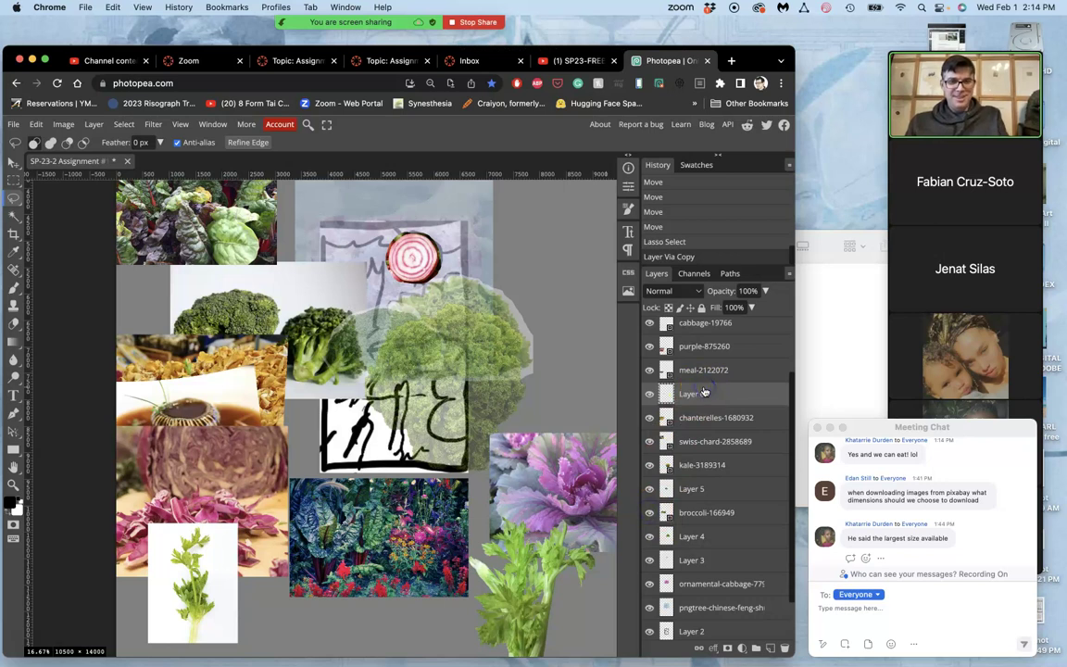
pyautogui.press('Delete')
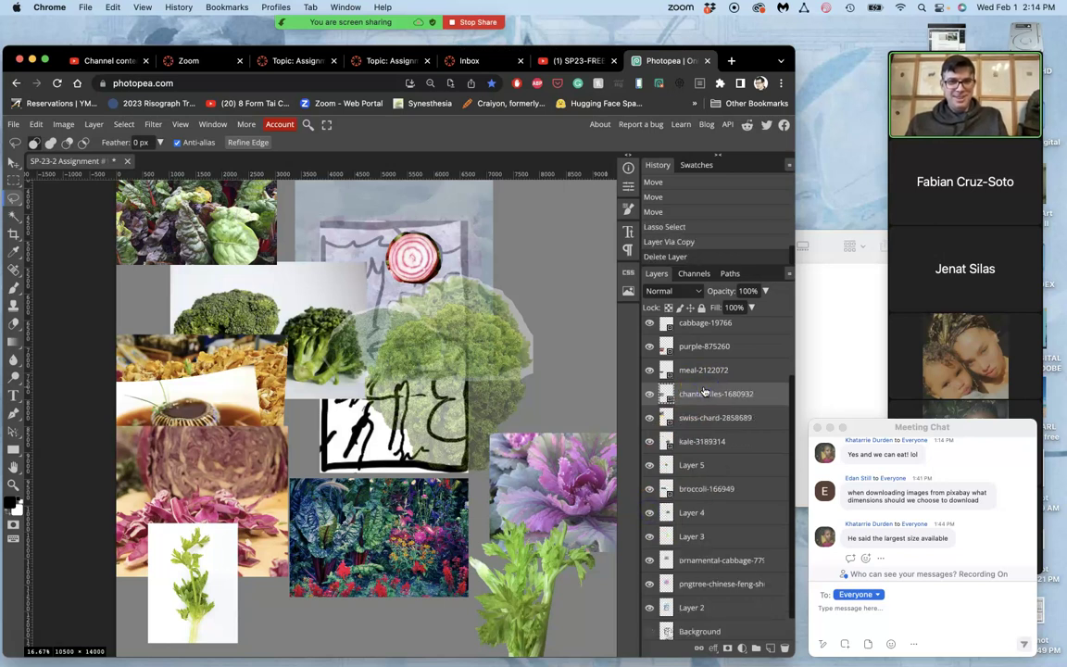
pyautogui.click(693, 491)
pyautogui.click(649, 489)
pyautogui.click(649, 489)
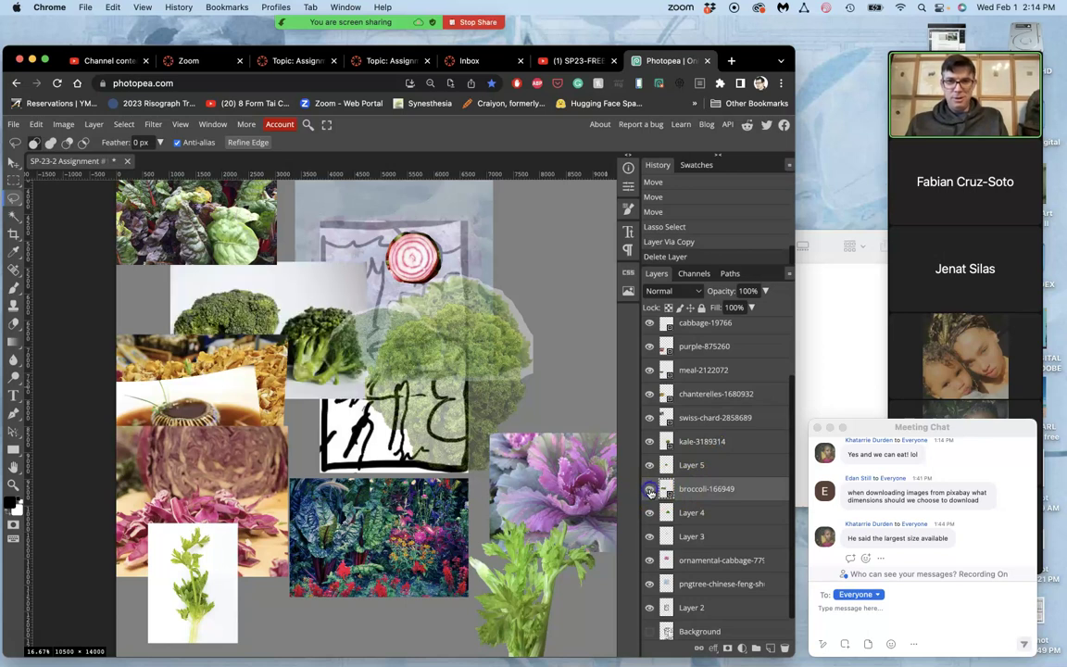
pyautogui.click(670, 228)
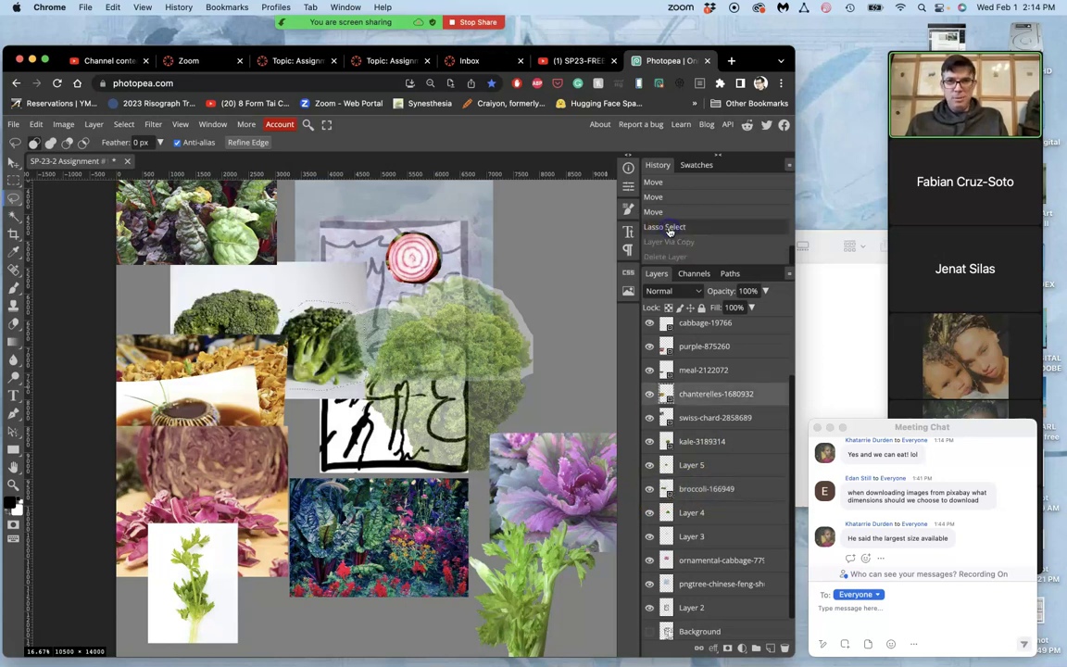
# - Copy the lassoed broccoli head from broccoli-166949 onto its own layer and delete the original broccoli-166949 photo layer
pyautogui.click(686, 491)
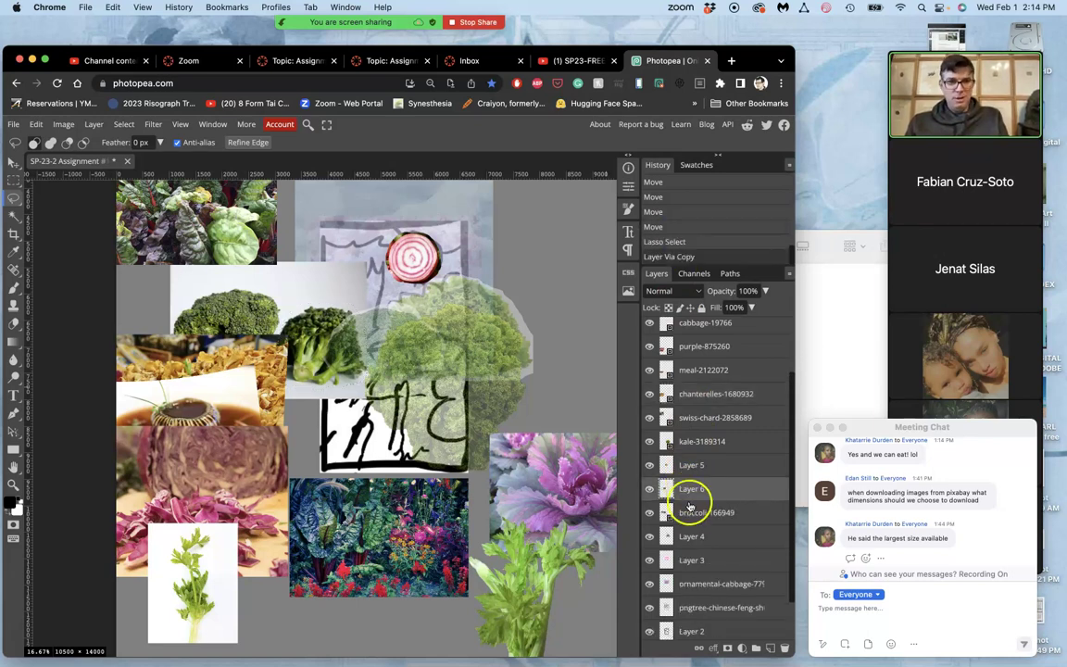
pyautogui.press('super+shift+z')
pyautogui.press('super+shift+z')
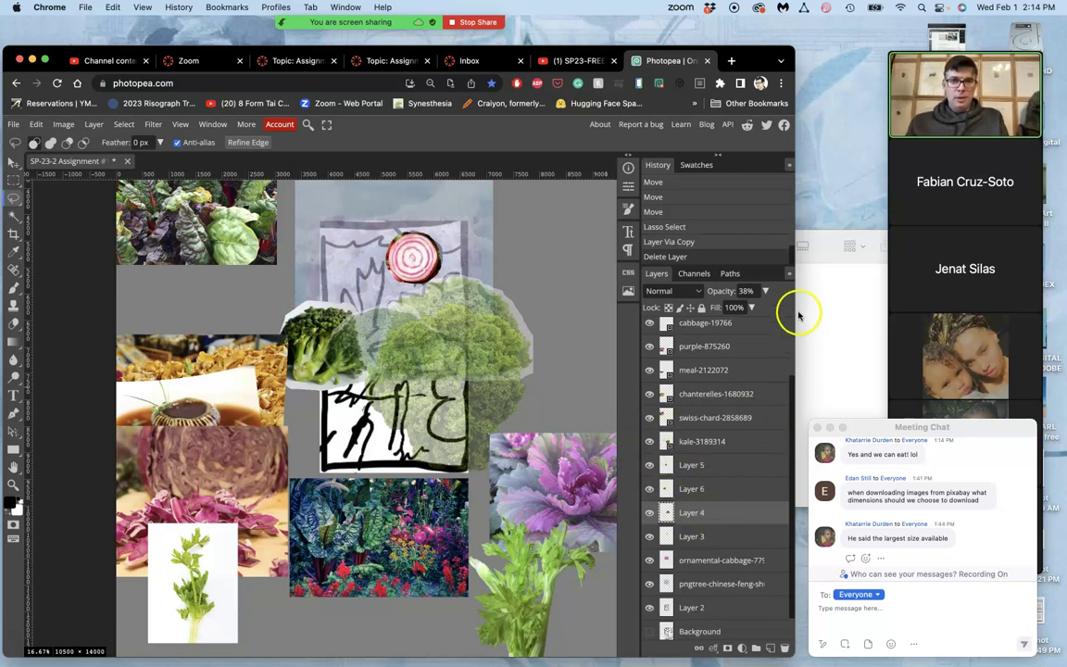
# - Lower the opacity of the broccoli head cutout on Layer 6 to 58%
pyautogui.click(723, 492)
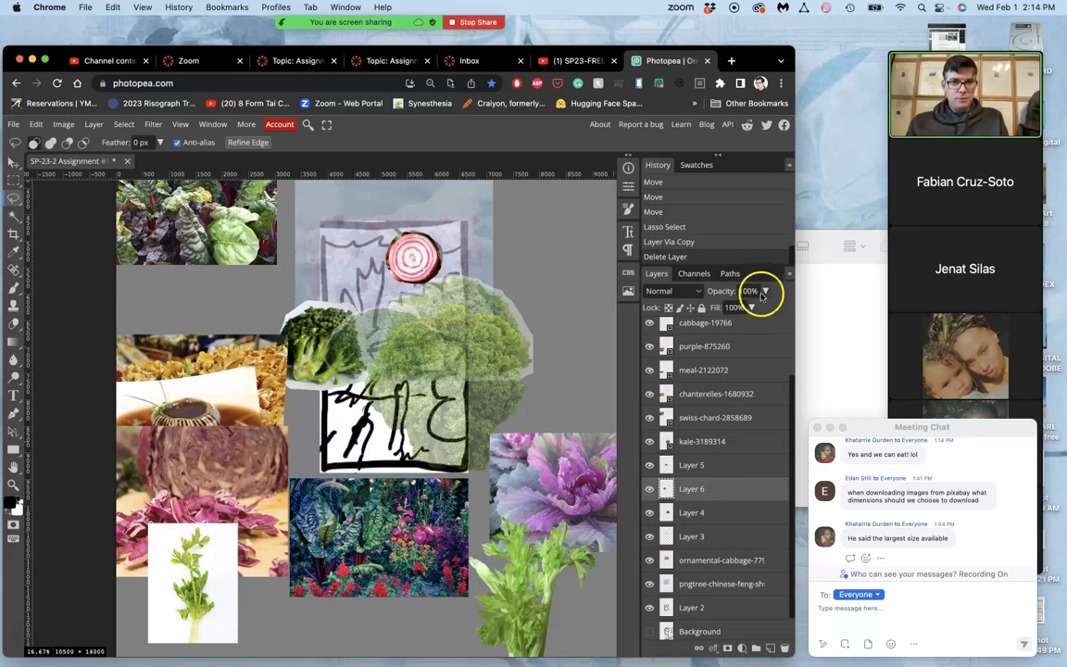
pyautogui.moveTo(761, 311); pyautogui.dragTo(738, 312)
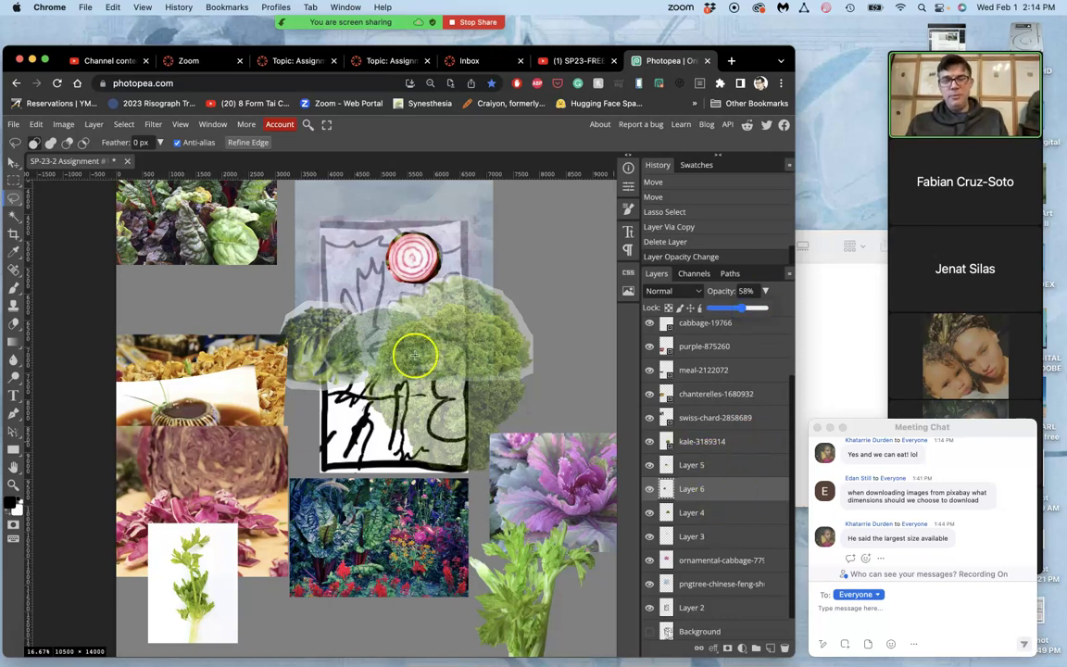
pyautogui.hscroll(3, 305, 324)
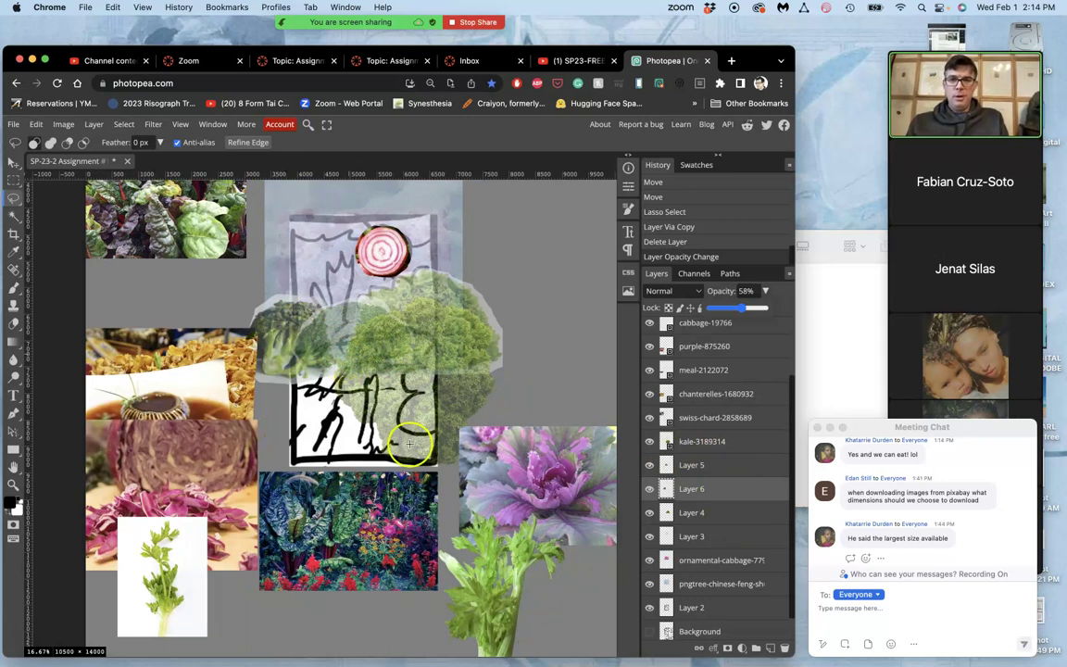
pyautogui.hscroll(-3, 247, 319)
# - Move the chanterelles-1680932 photo over the lower part of the sketch, below the broccoli cutouts
pyautogui.scroll(2, 247, 320)
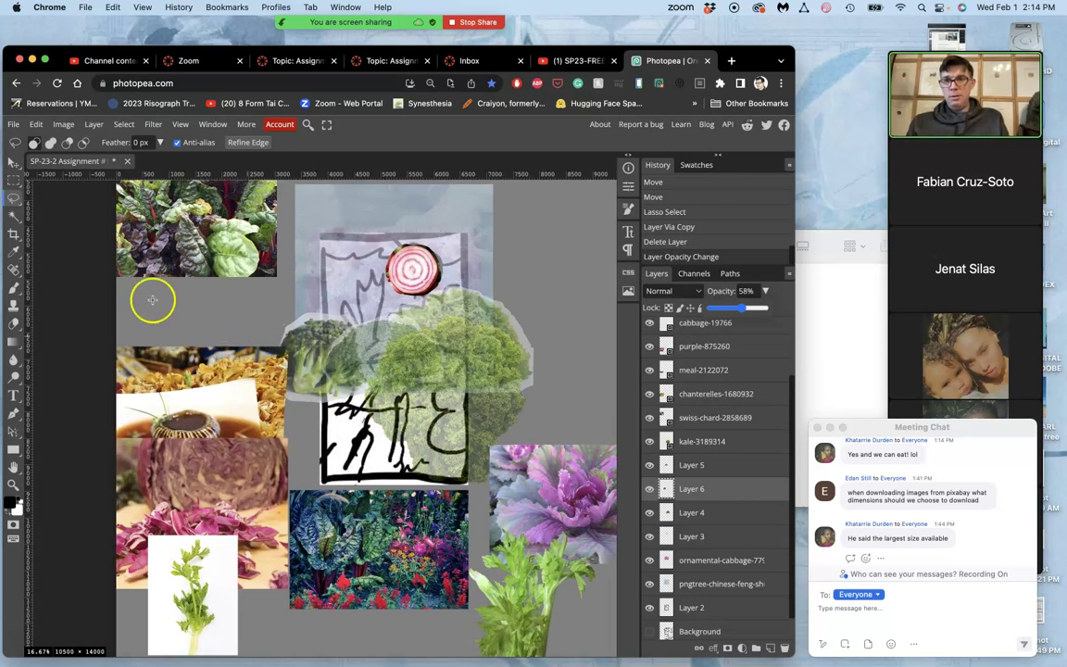
pyautogui.click(13, 161)
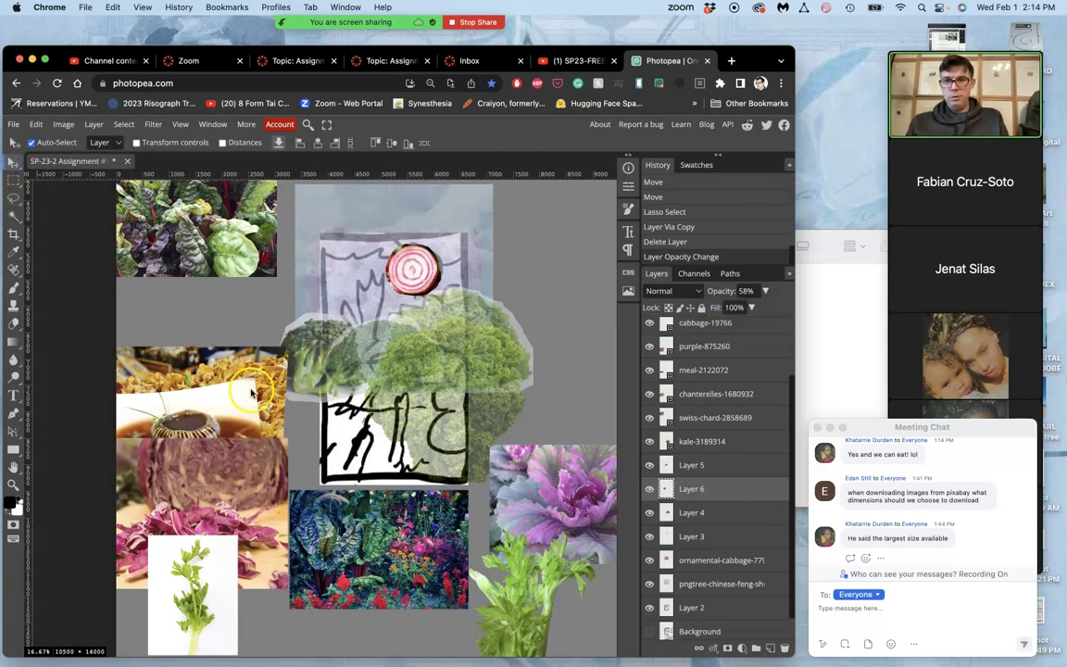
pyautogui.moveTo(228, 335)
pyautogui.mouseDown()
pyautogui.moveTo(475, 330)
pyautogui.moveTo(463, 362)
pyautogui.mouseUp()
pyautogui.scroll(3, 463, 363)
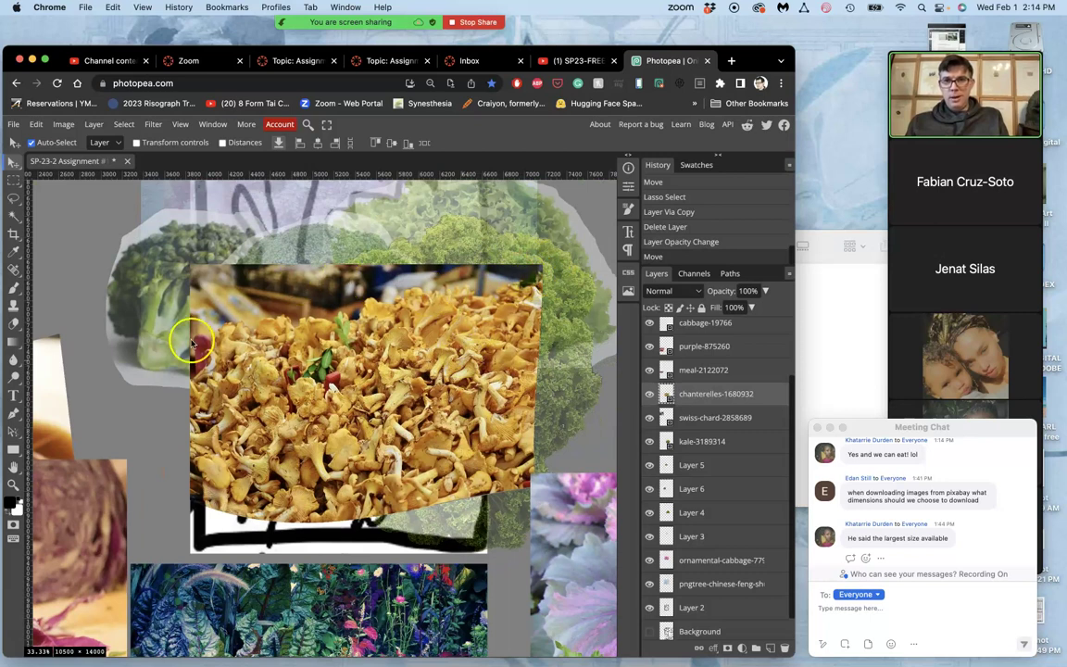
# - Cut the chanterelle pile out along its upper edge with the Lasso onto a new layer, and delete the original chanterelles-1680932 photo
pyautogui.click(12, 201)
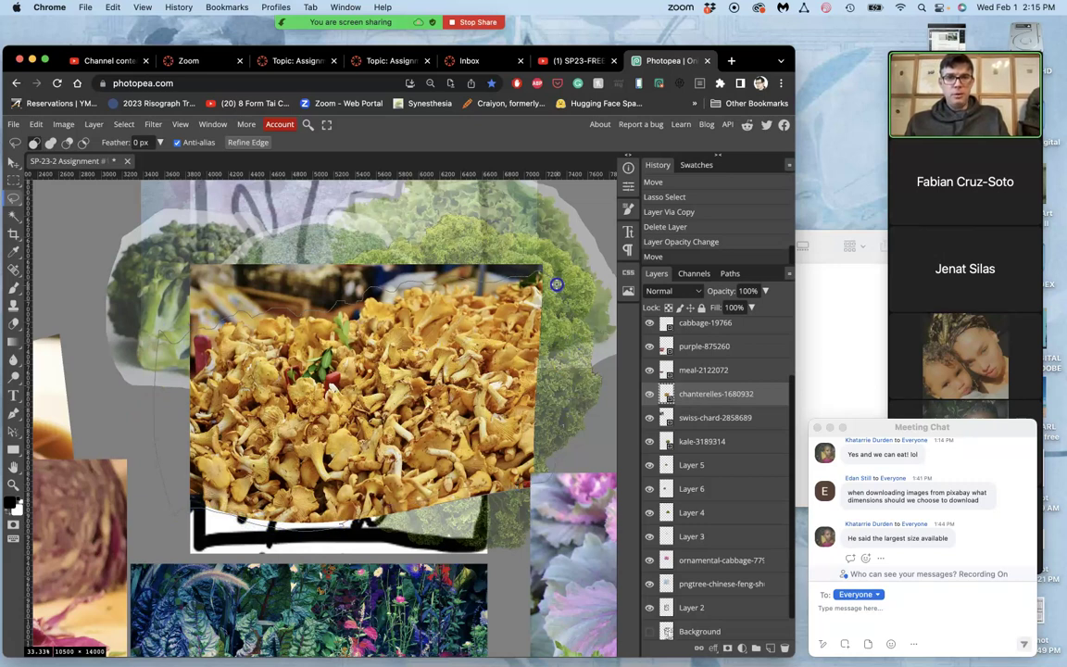
pyautogui.moveTo(556, 284); pyautogui.dragTo(556, 284)
pyautogui.press('super+j')
pyautogui.click(741, 419)
pyautogui.press('BackSpace')
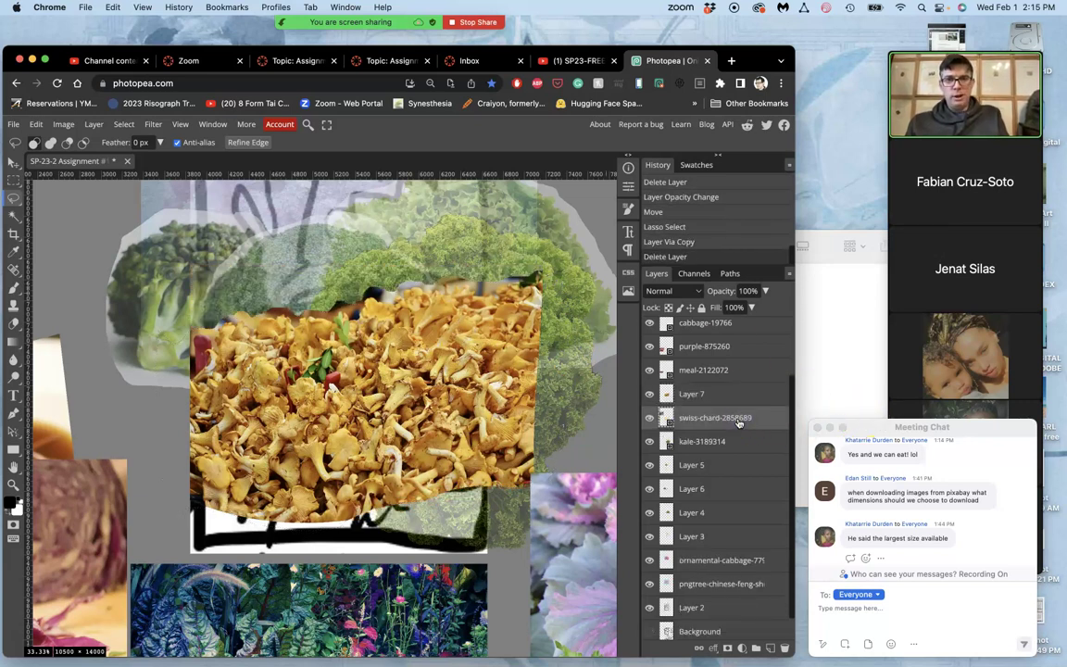
pyautogui.press('super+minus')
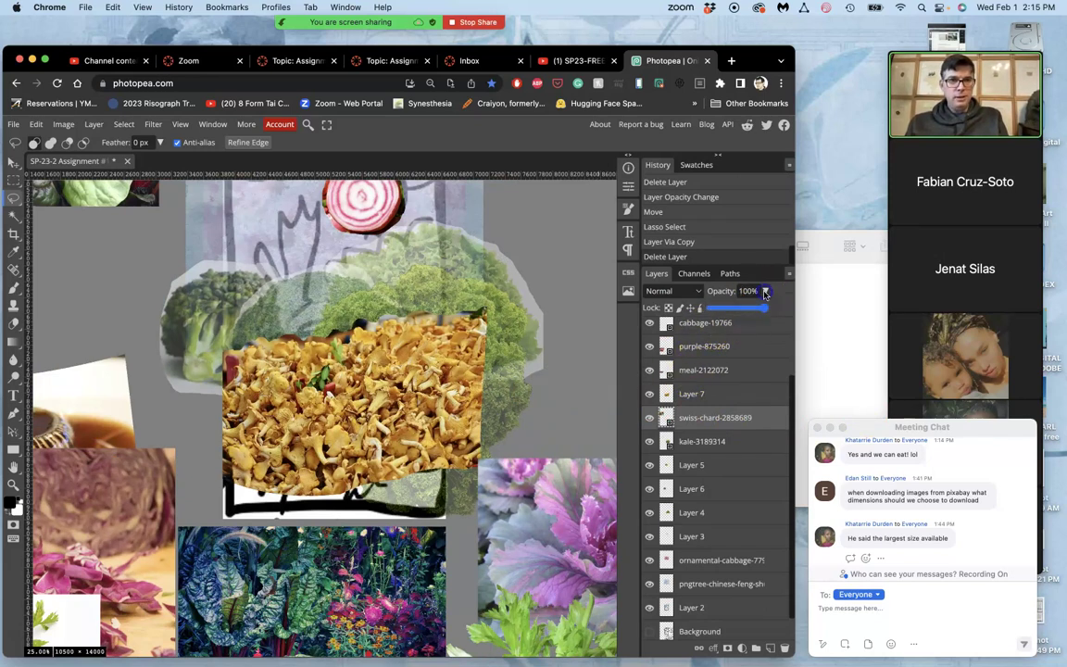
pyautogui.moveTo(755, 311); pyautogui.dragTo(743, 311)
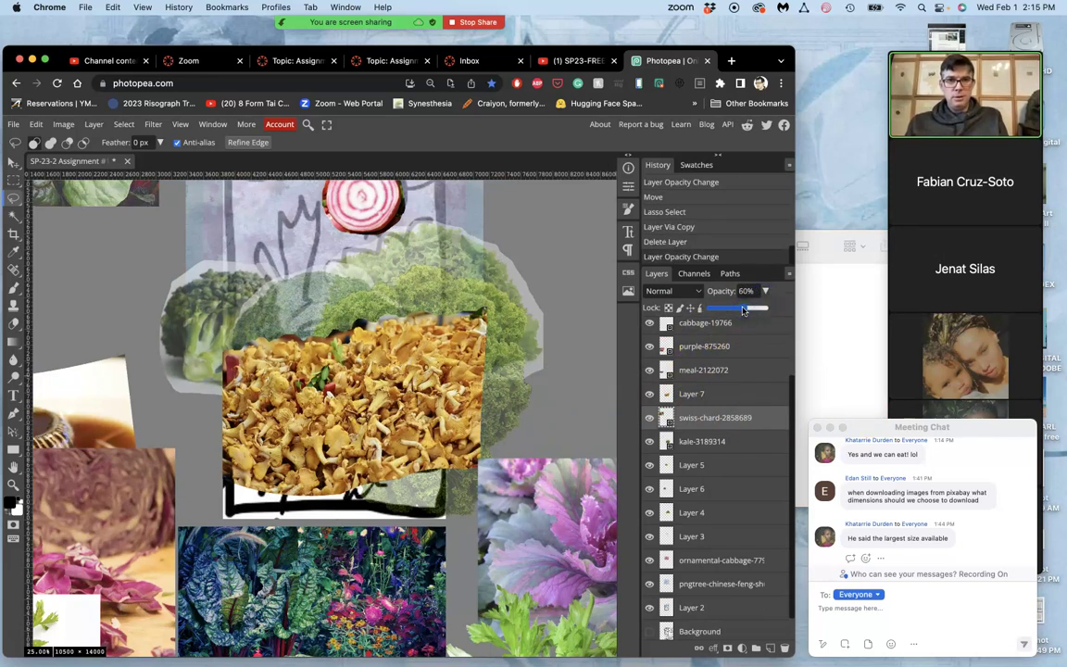
pyautogui.click(715, 463)
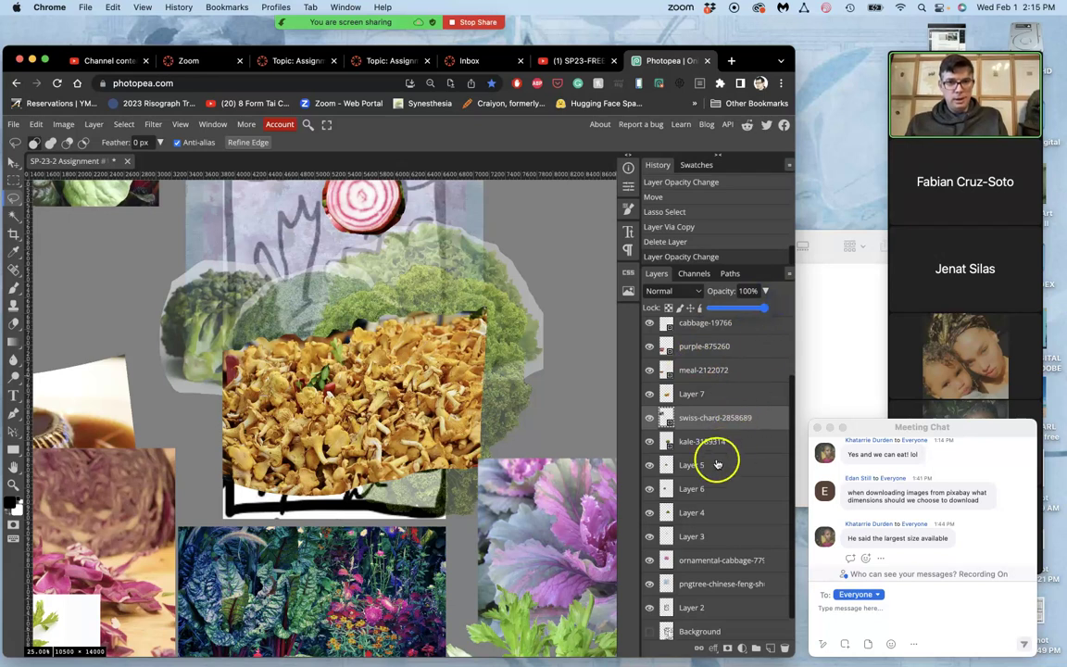
pyautogui.click(650, 464)
pyautogui.click(650, 465)
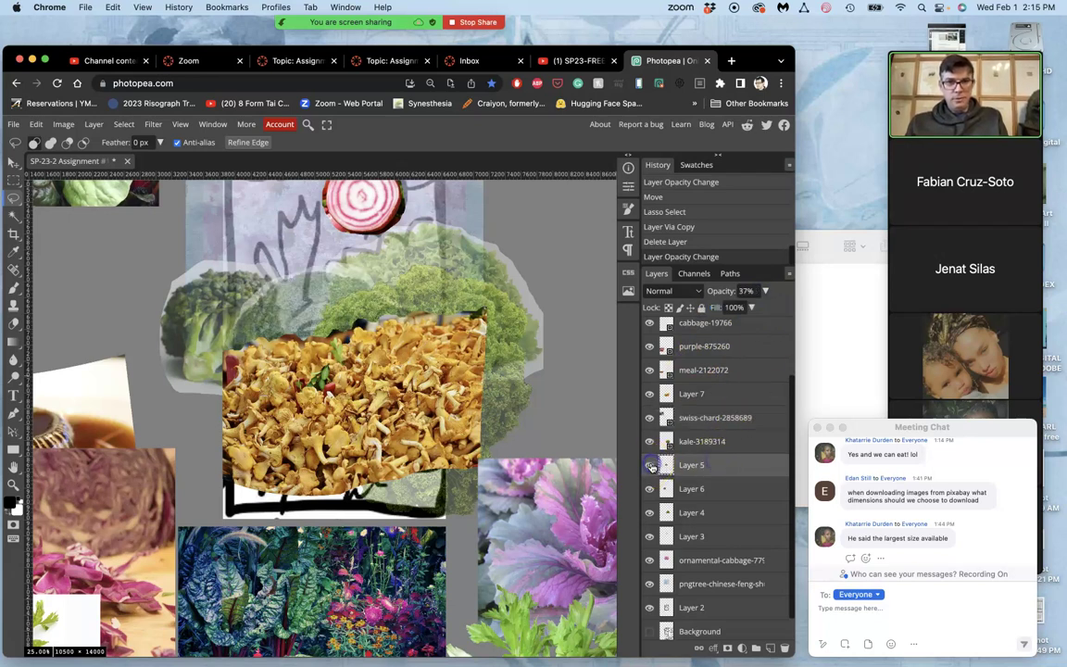
# - Lower the opacity of the chanterelle cutout on Layer 7 to 59%
pyautogui.click(691, 394)
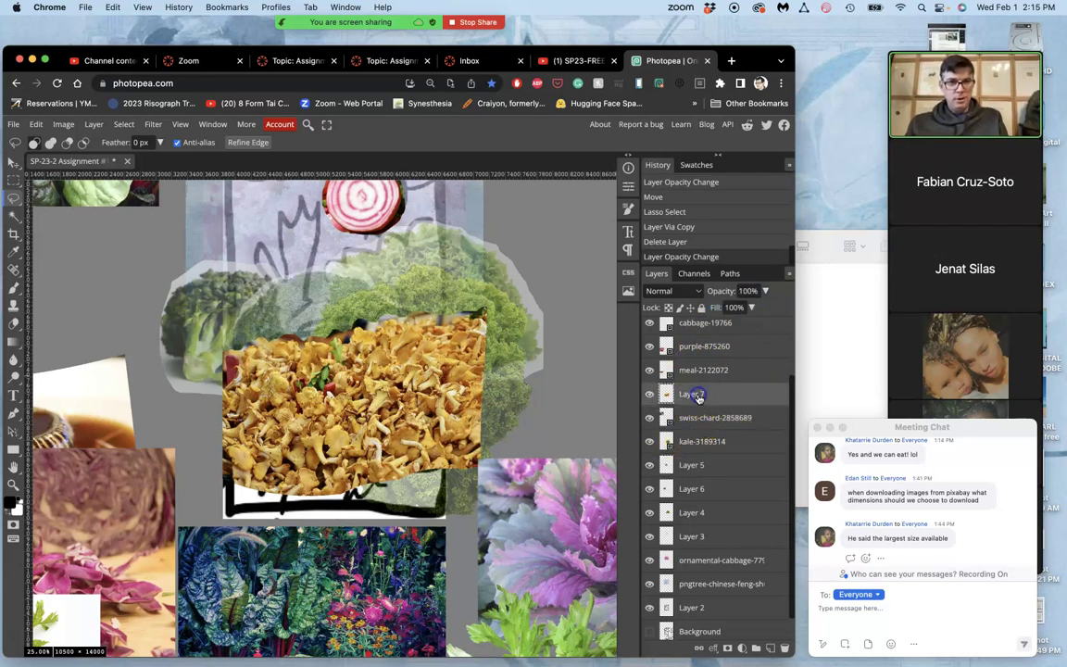
pyautogui.click(765, 292)
pyautogui.moveTo(762, 309); pyautogui.dragTo(742, 309)
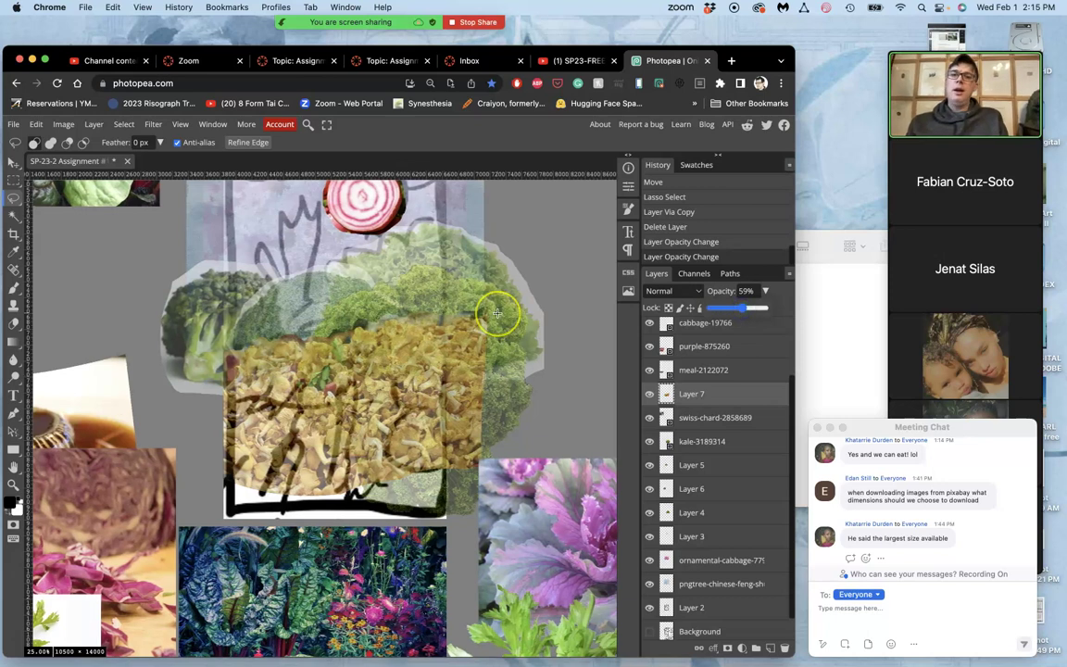
# - Move the meal-2122072 photo over the chanterelle cutout on the lower part of the sketch
pyautogui.hscroll(-5, 347, 345)
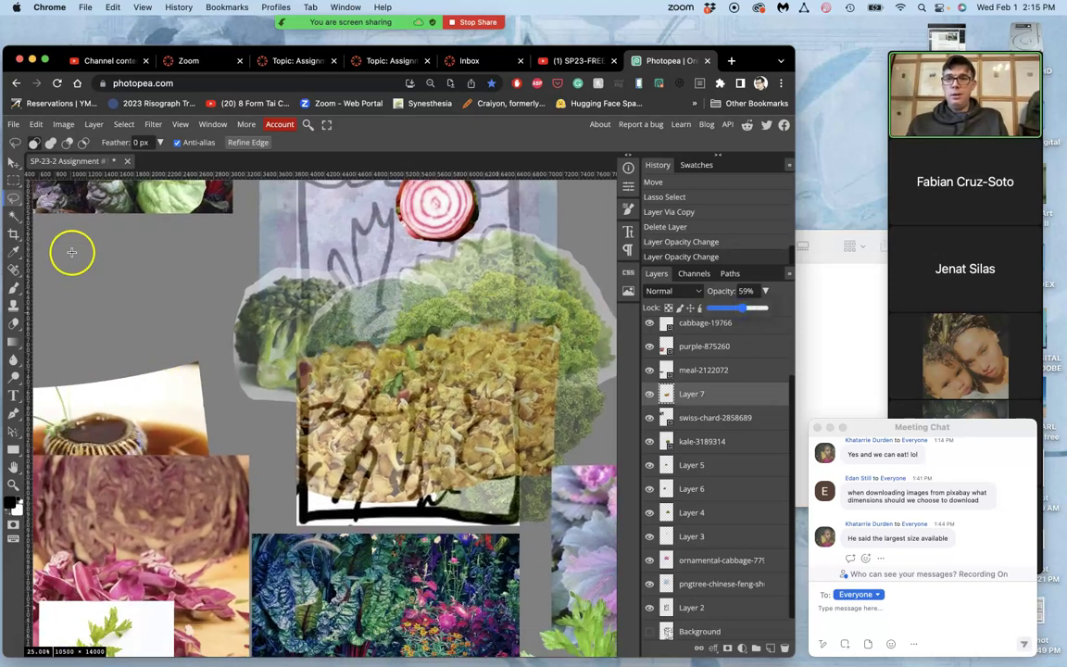
pyautogui.click(12, 162)
pyautogui.moveTo(139, 362); pyautogui.dragTo(491, 347)
pyautogui.hscroll(5, 519, 385)
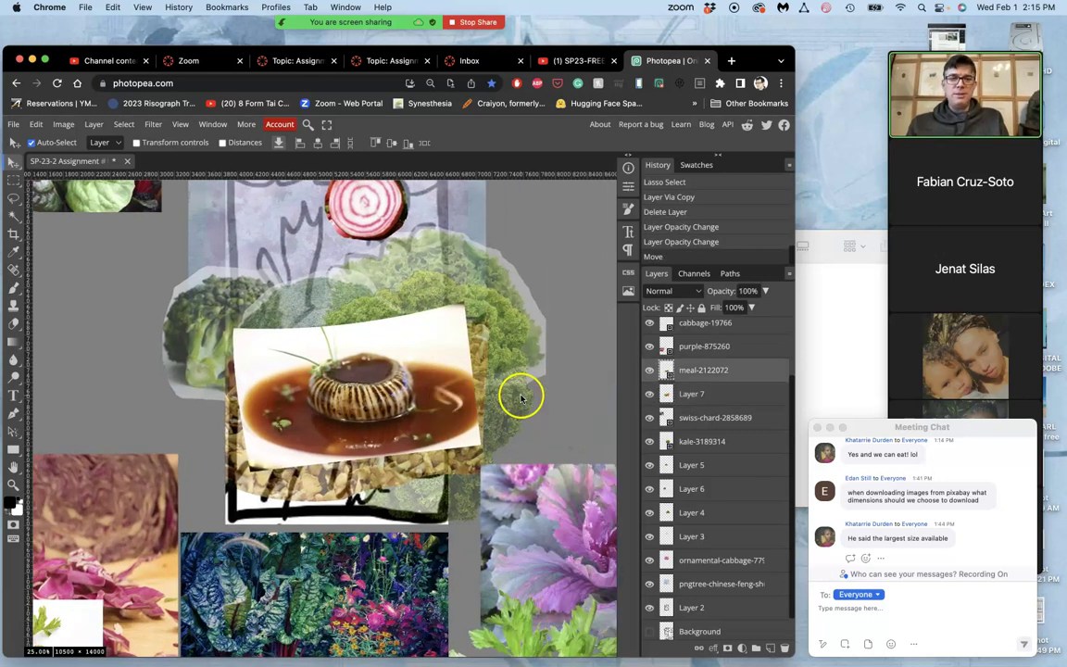
# - Duplicate the sketch on Layer 2 and bring the copy to the front of all the other layers
pyautogui.scroll(-1, 750, 528)
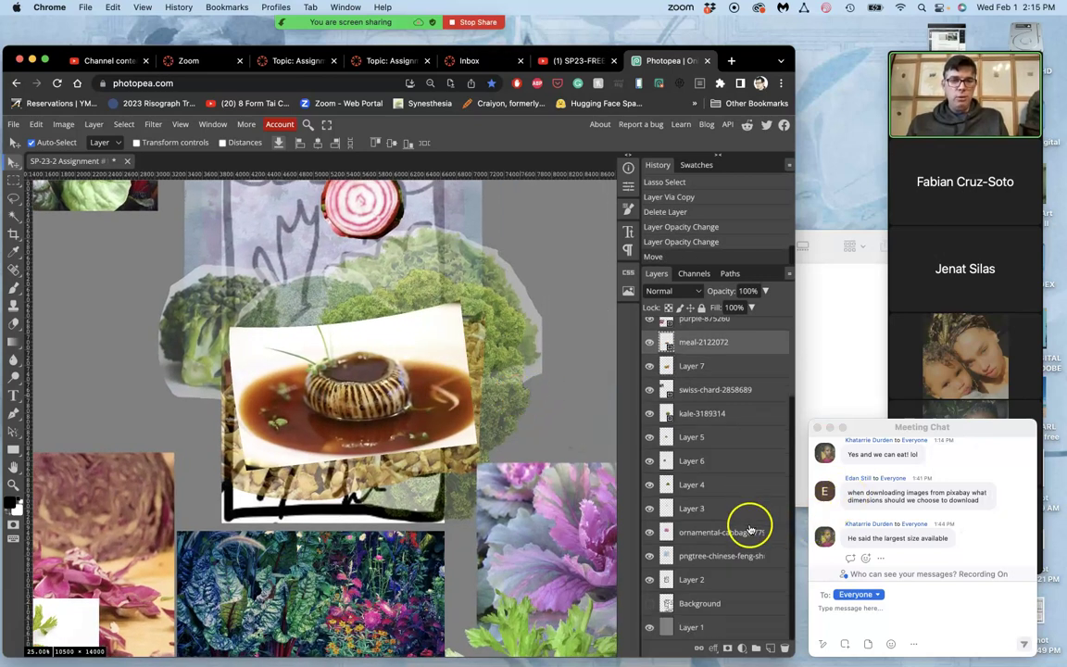
pyautogui.click(691, 581)
pyautogui.press('super+j')
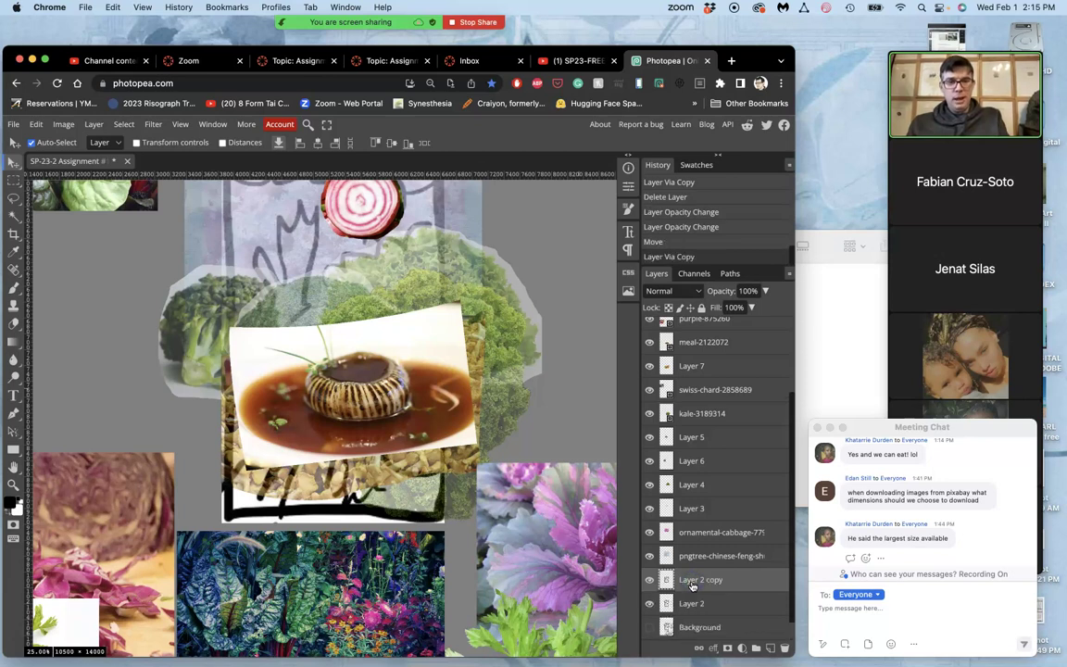
pyautogui.press('super+bracketright')
pyautogui.press('super+bracketright')
pyautogui.press('super+bracketright')
pyautogui.press('super+bracketright')
pyautogui.press('super+bracketright')
pyautogui.press('super+bracketright')
pyautogui.press('super+bracketright')
pyautogui.press('super+bracketright')
pyautogui.press('super+bracketright')
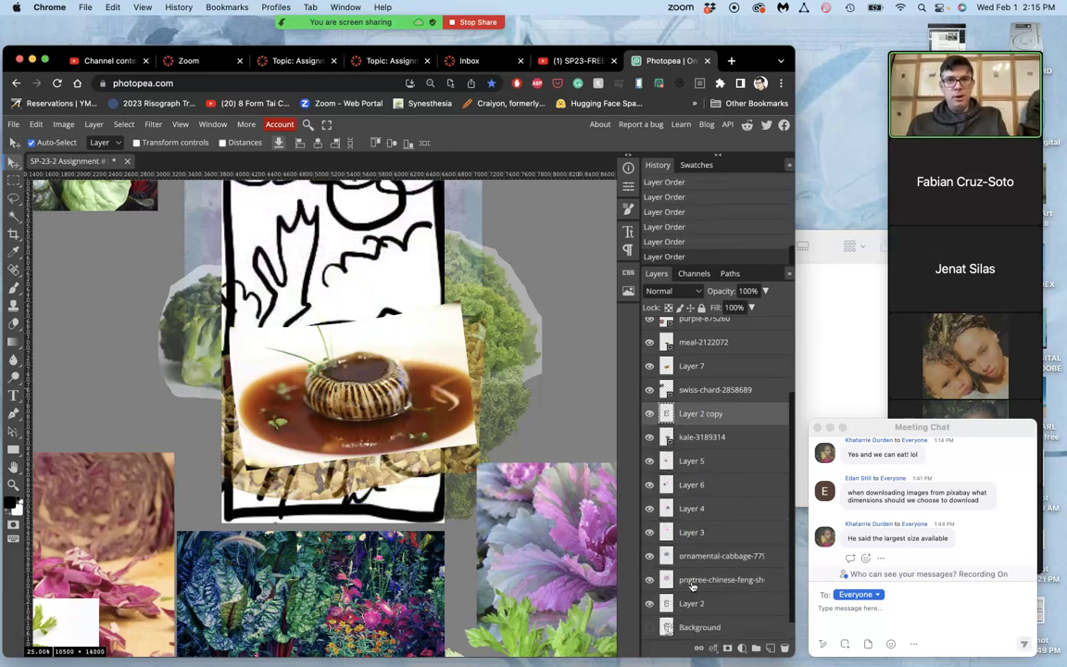
pyautogui.press('super+bracketright')
pyautogui.press('super+bracketright')
pyautogui.press('super+bracketright')
pyautogui.press('super+bracketright')
pyautogui.press('super+bracketright')
pyautogui.press('super+bracketright')
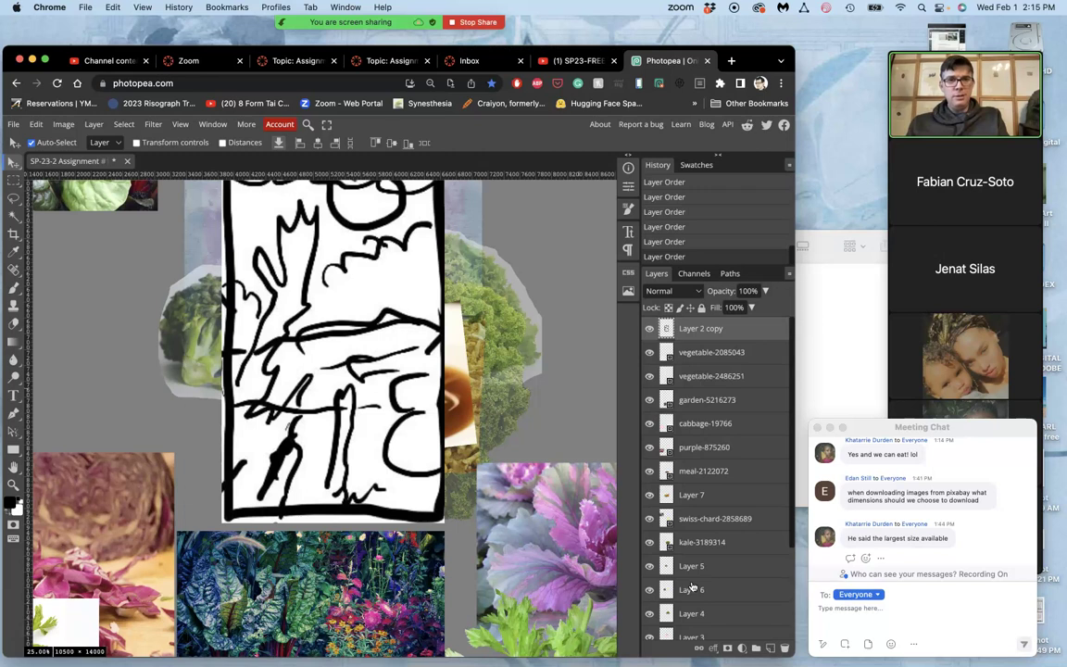
# - Lower the sketch copy's opacity to 16% and lock the whole layer
pyautogui.click(765, 291)
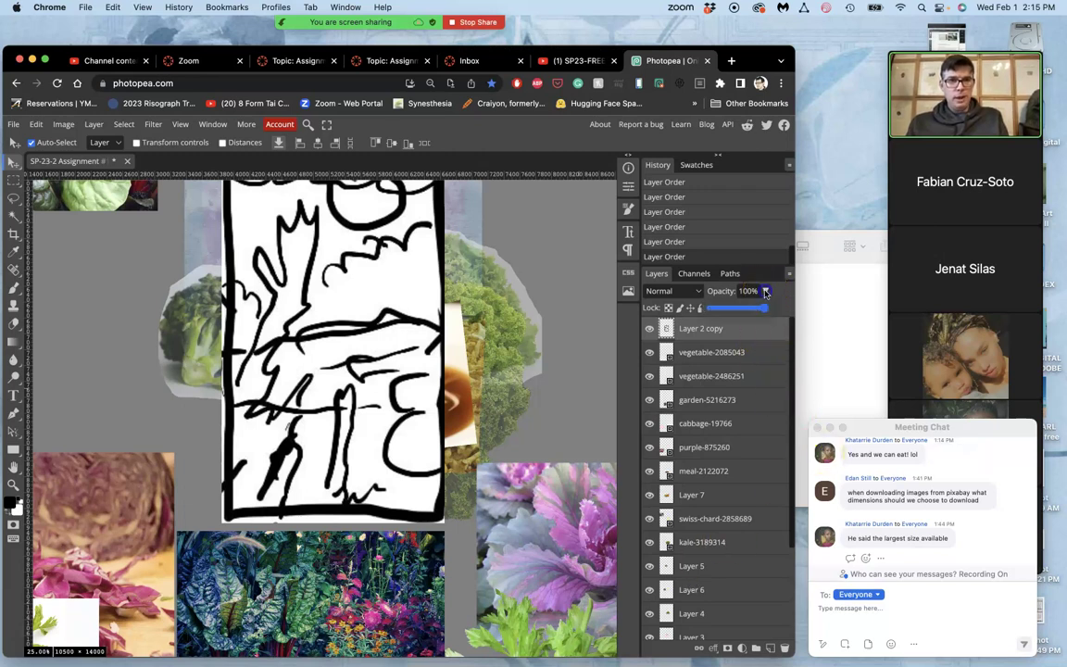
pyautogui.moveTo(740, 308); pyautogui.dragTo(716, 311)
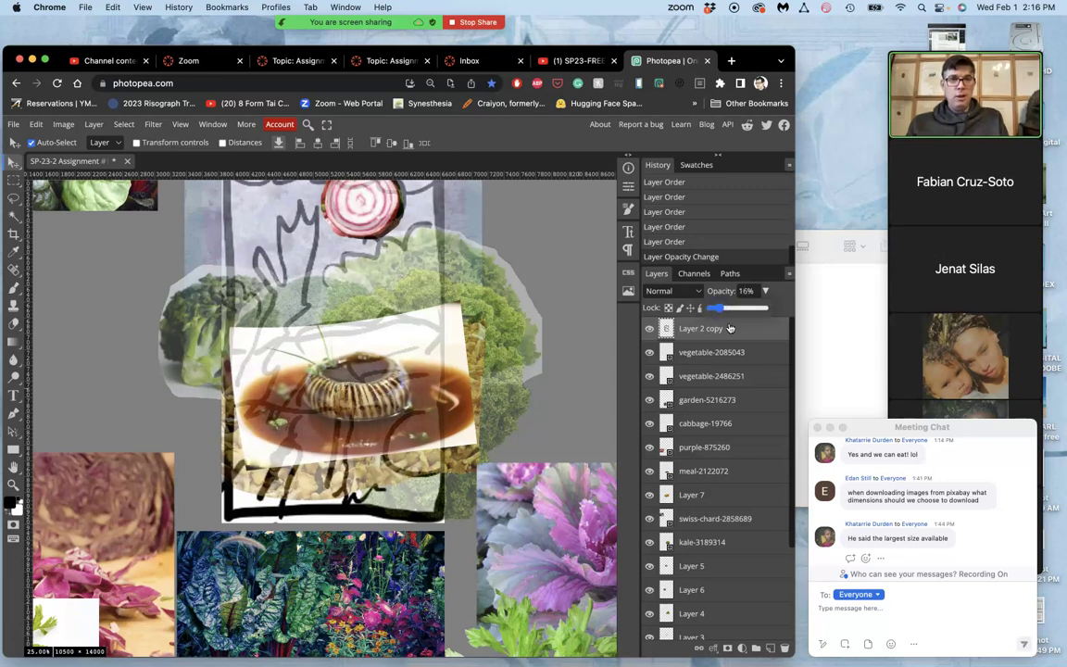
pyautogui.click(701, 307)
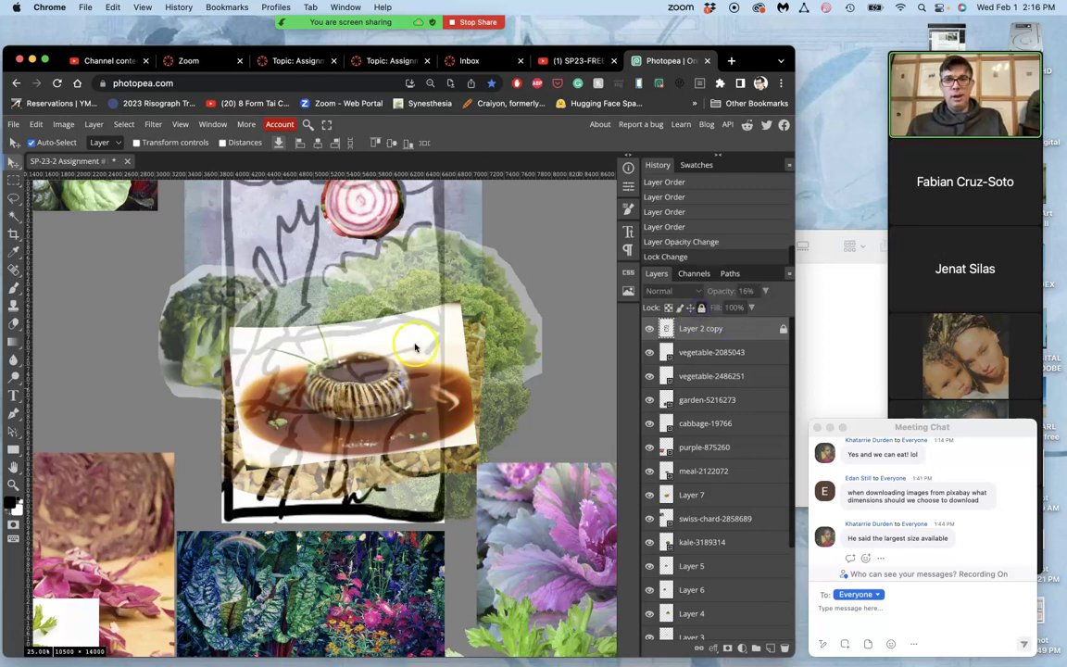
# - Shift the meal-2122072 photo slightly up and to the right over the sketch and lasso around its oval of sauce and dish
pyautogui.scroll(3, 415, 347)
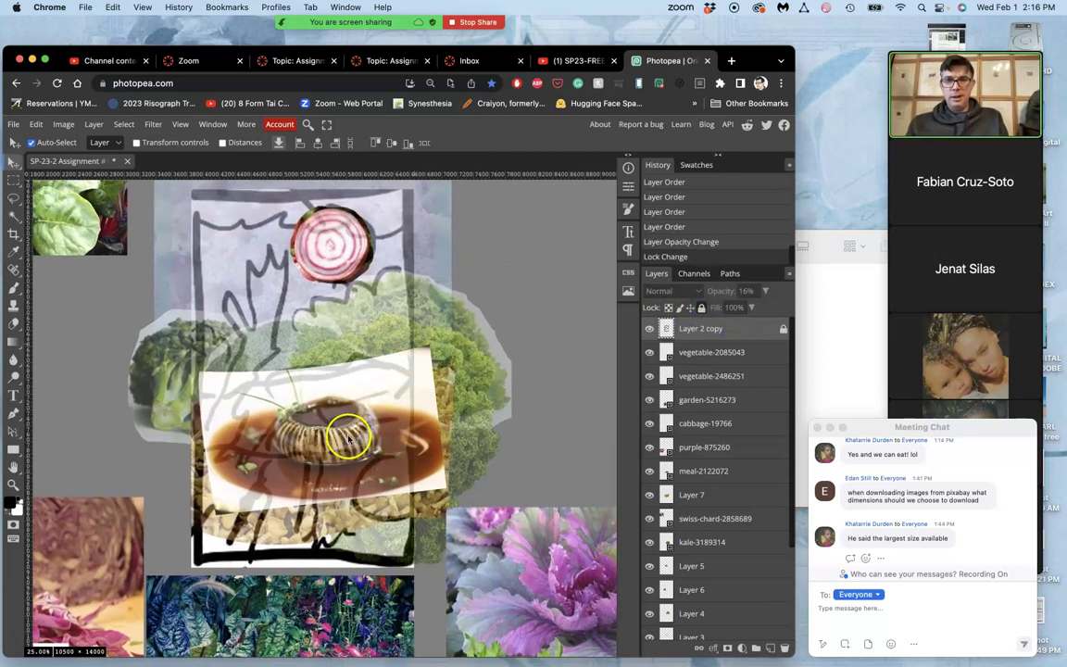
pyautogui.moveTo(348, 437)
pyautogui.mouseDown()
pyautogui.moveTo(236, 433)
pyautogui.moveTo(268, 527)
pyautogui.moveTo(269, 491)
pyautogui.moveTo(301, 411)
pyautogui.moveTo(258, 434)
pyautogui.moveTo(289, 458)
pyautogui.moveTo(300, 421)
pyautogui.moveTo(336, 437)
pyautogui.moveTo(349, 427)
pyautogui.moveTo(340, 500)
pyautogui.moveTo(337, 387)
pyautogui.moveTo(343, 486)
pyautogui.moveTo(348, 444)
pyautogui.moveTo(359, 453)
pyautogui.moveTo(353, 422)
pyautogui.mouseUp()
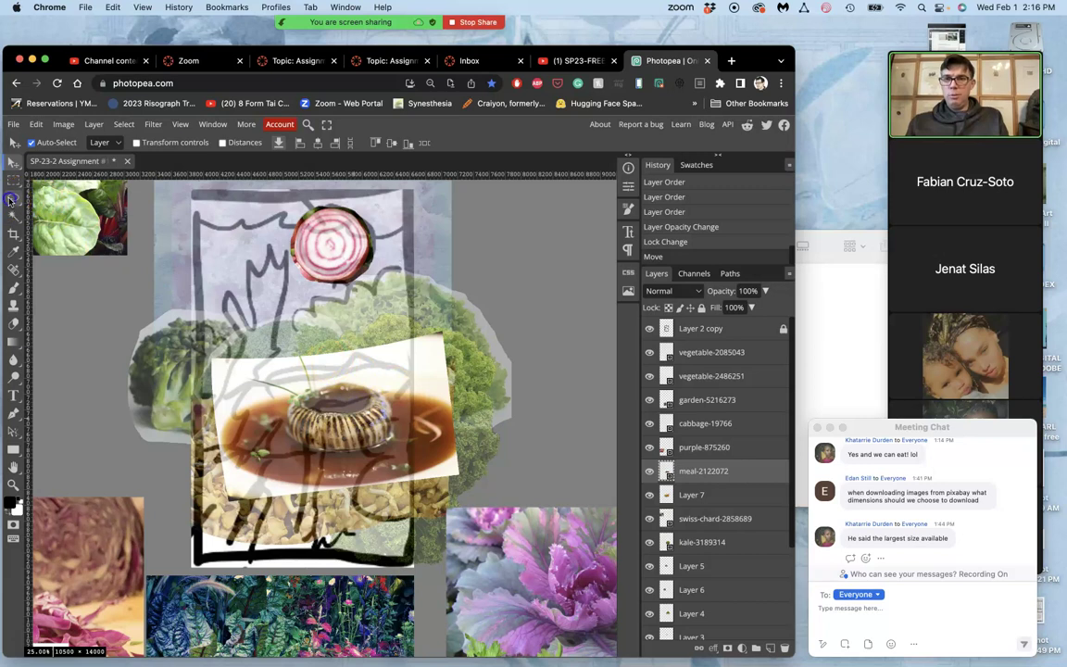
pyautogui.click(13, 198)
pyautogui.moveTo(459, 399); pyautogui.dragTo(389, 379)
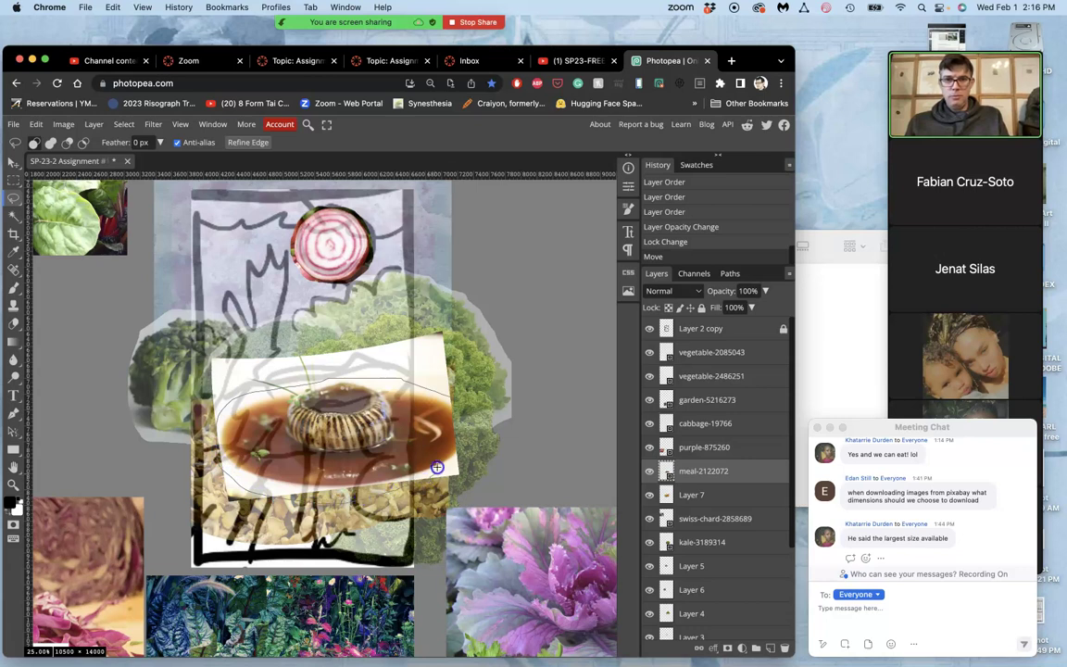
pyautogui.moveTo(469, 427); pyautogui.dragTo(465, 414)
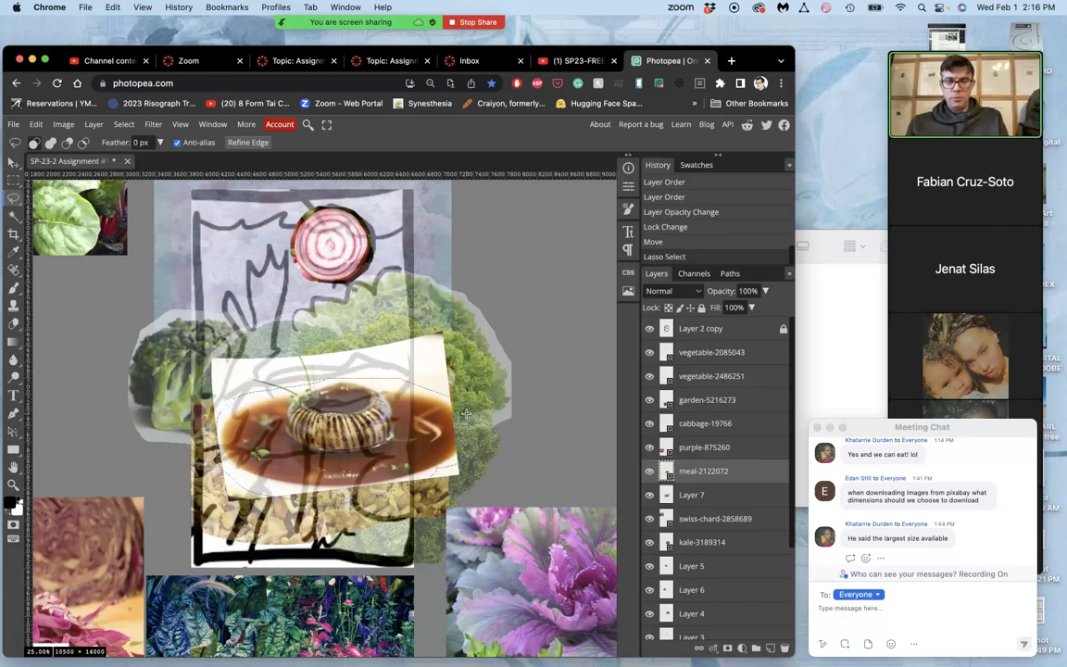
# - Copy the lassoed dish to a new layer and delete the original meal-2122072 layer
pyautogui.click(649, 472)
pyautogui.click(649, 471)
pyautogui.click(649, 471)
pyautogui.click(649, 472)
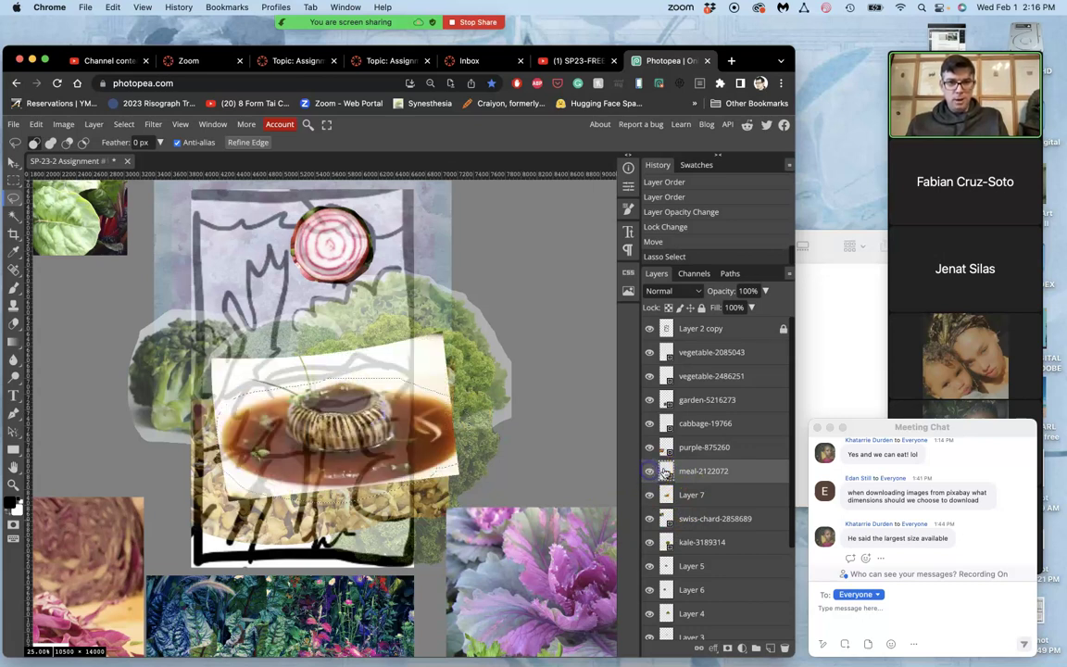
pyautogui.hotkey('ctrl', 'j')
pyautogui.click(718, 491)
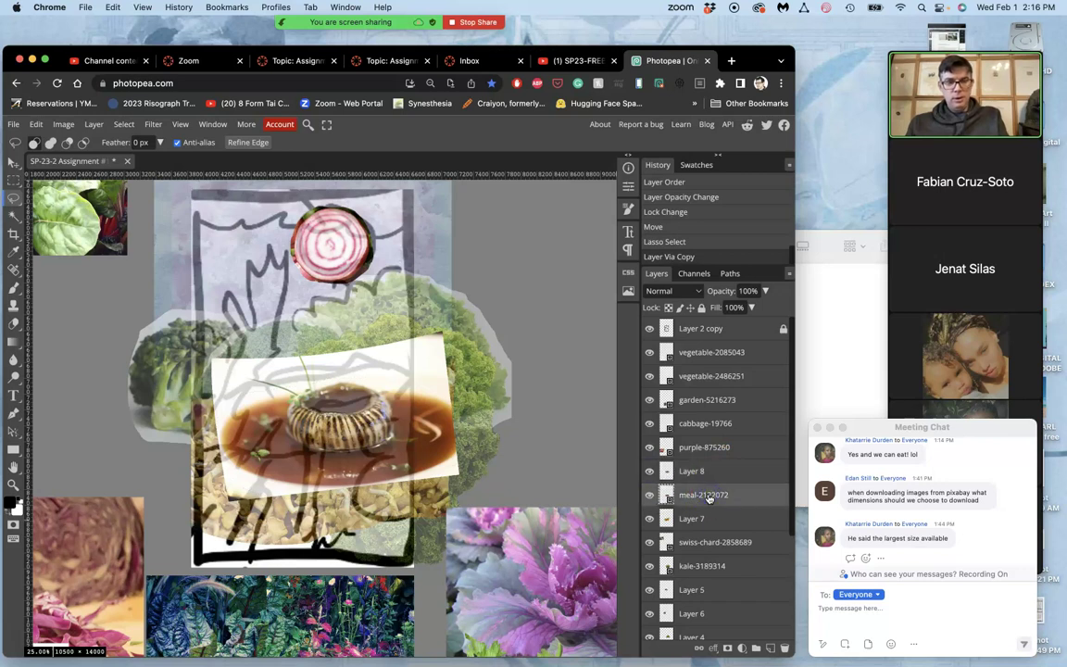
pyautogui.press('Delete')
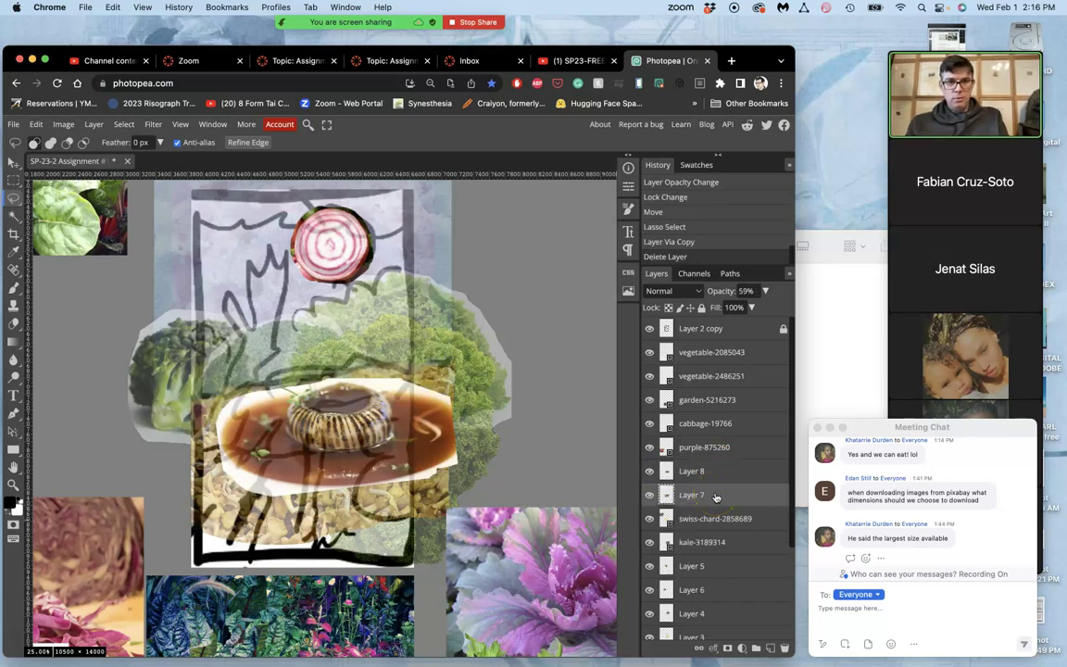
# - Delete the chanterelle cutout on Layer 7 and lower the opacity of the dish cutout on Layer 8 to 53%
pyautogui.click(732, 500)
pyautogui.press('Delete')
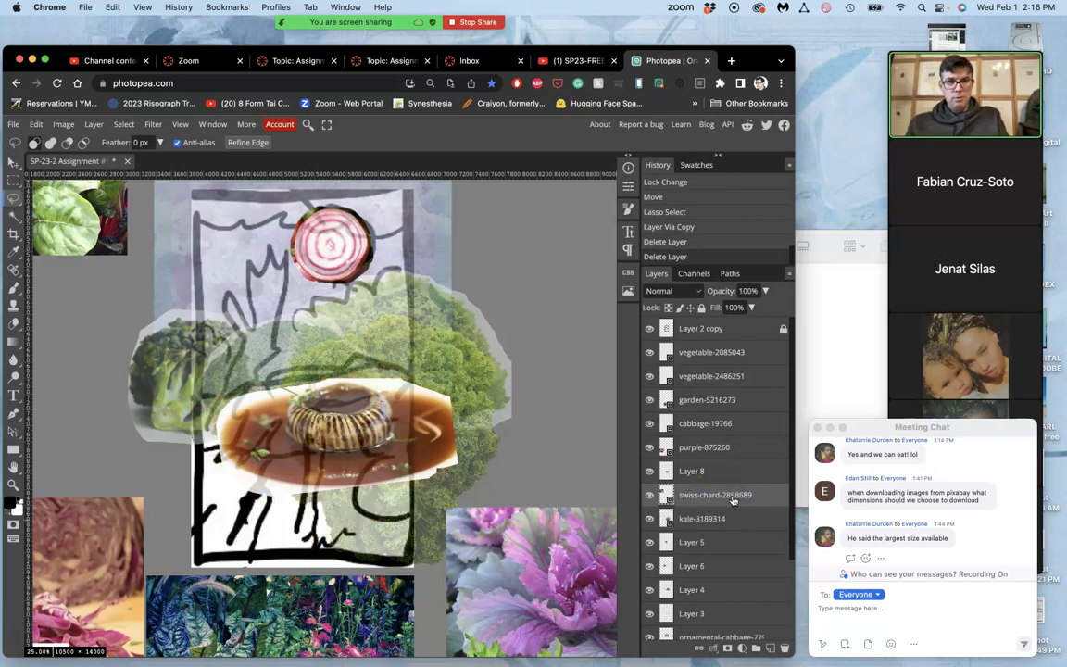
pyautogui.moveTo(738, 494)
pyautogui.mouseDown()
pyautogui.moveTo(757, 579)
pyautogui.moveTo(735, 481)
pyautogui.mouseUp()
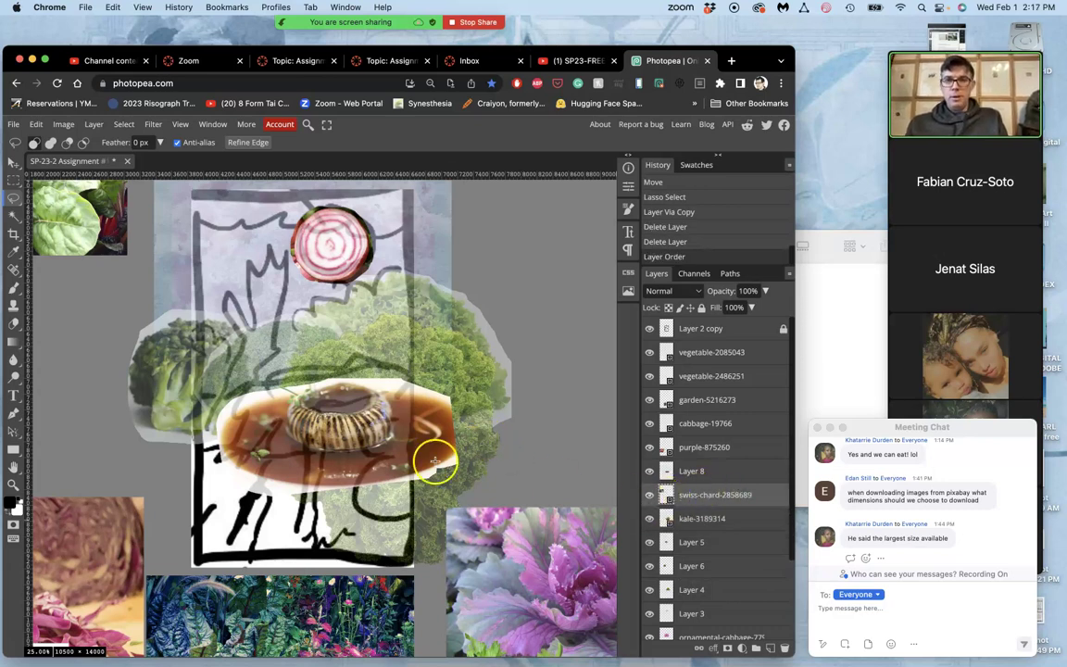
pyautogui.hscroll(-2, 435, 452)
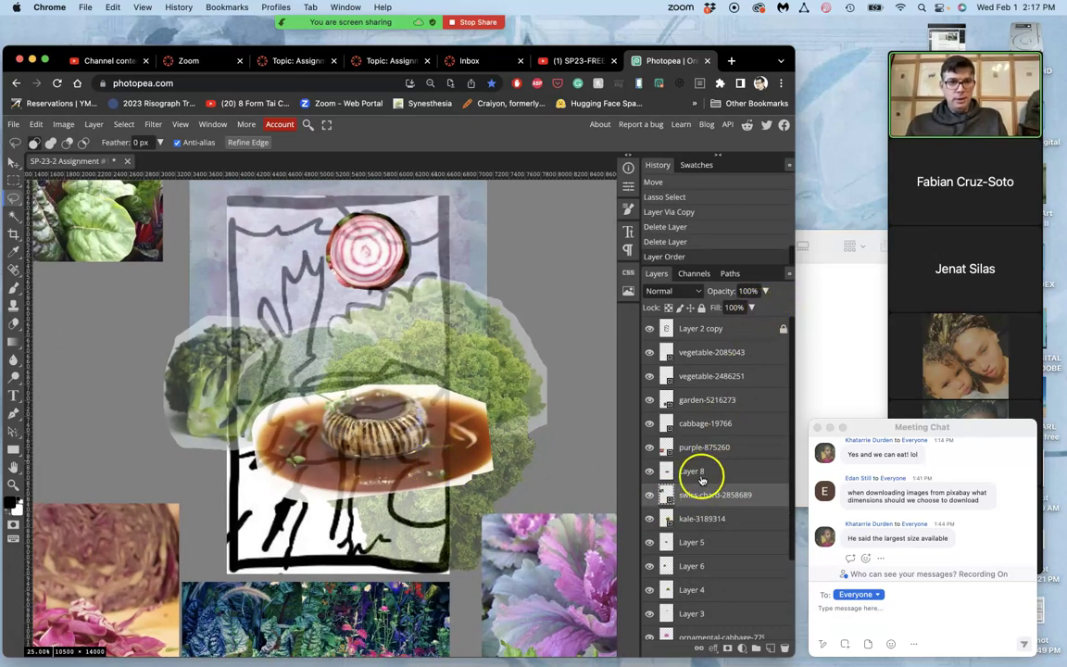
pyautogui.click(701, 473)
pyautogui.click(764, 291)
pyautogui.moveTo(745, 310); pyautogui.dragTo(738, 310)
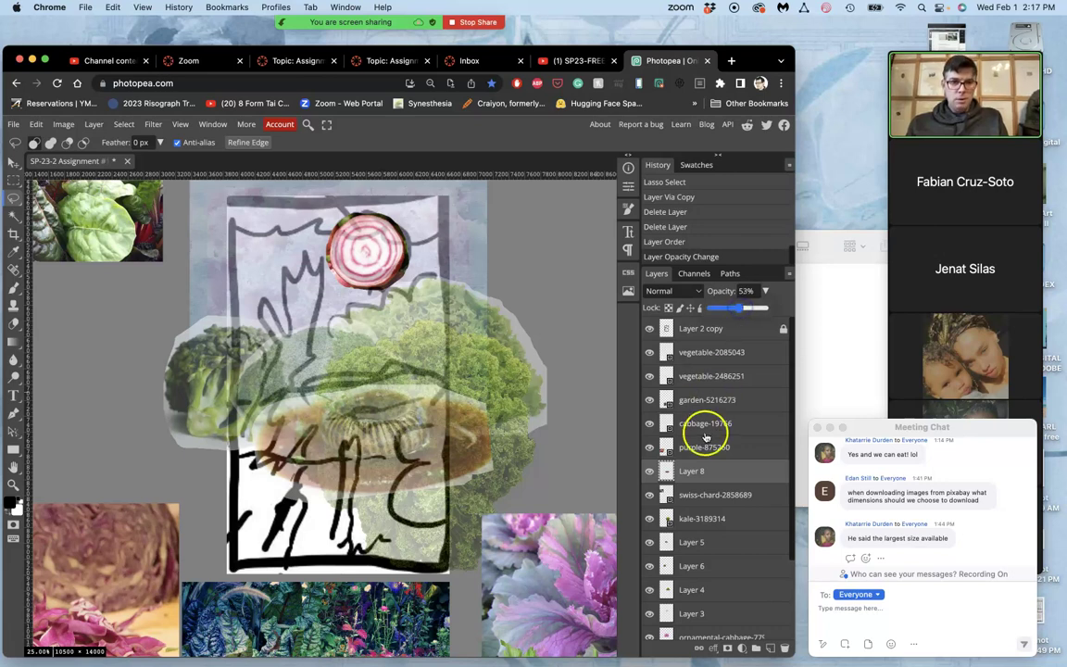
# - Step back through the history to the state just before the Layer 7 deletion, restoring the chanterelle cutout
pyautogui.click(649, 472)
pyautogui.click(649, 474)
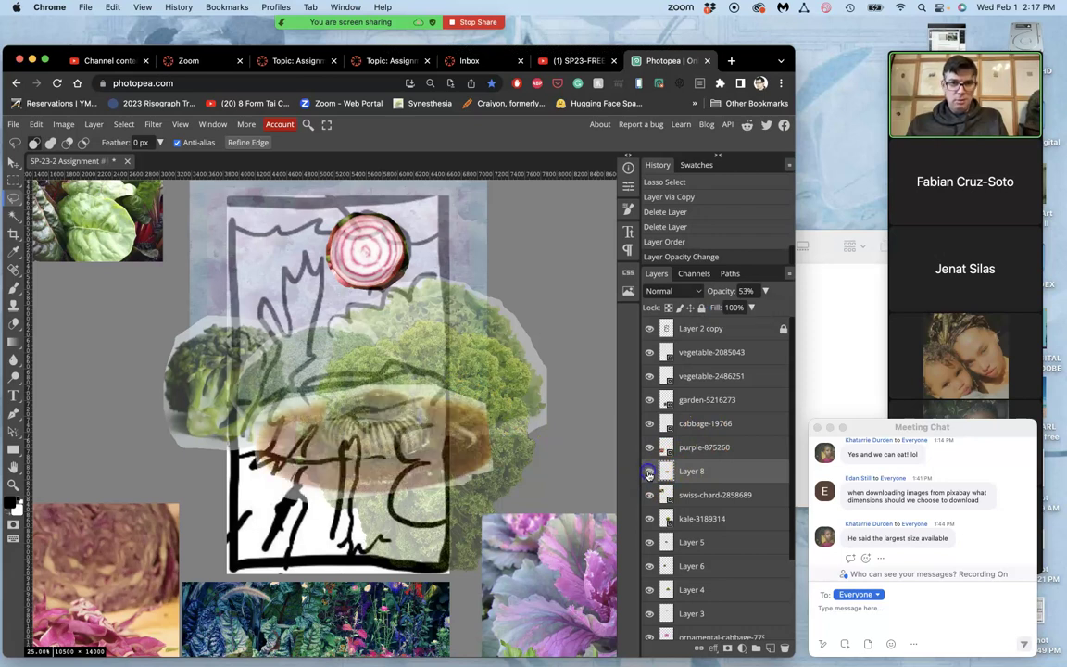
pyautogui.scroll(-2, 690, 535)
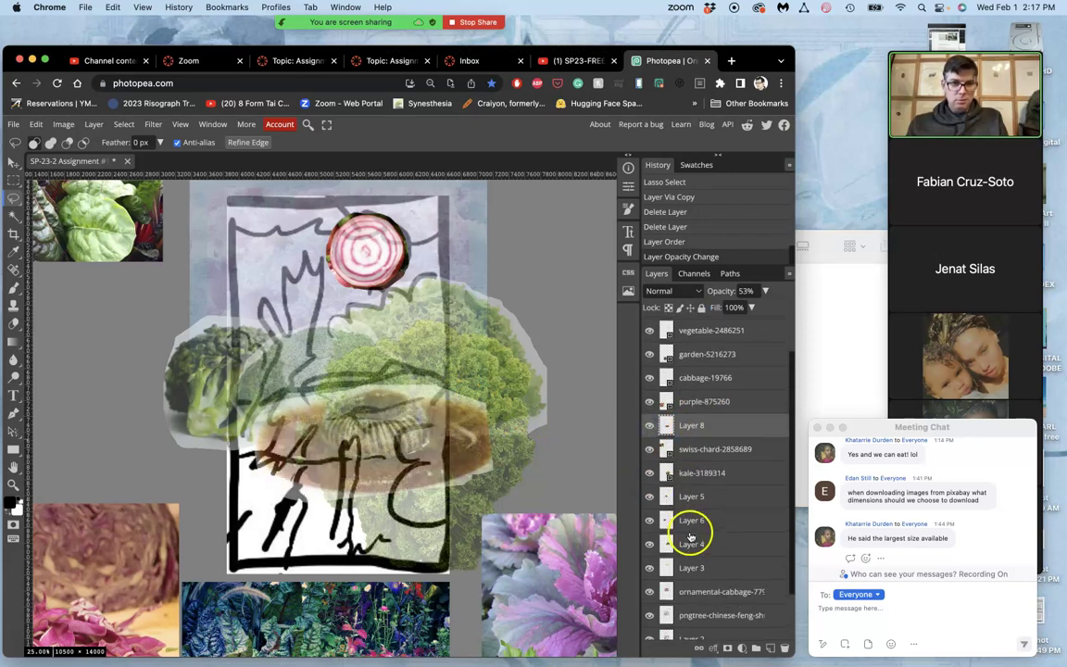
pyautogui.click(661, 213)
pyautogui.click(662, 226)
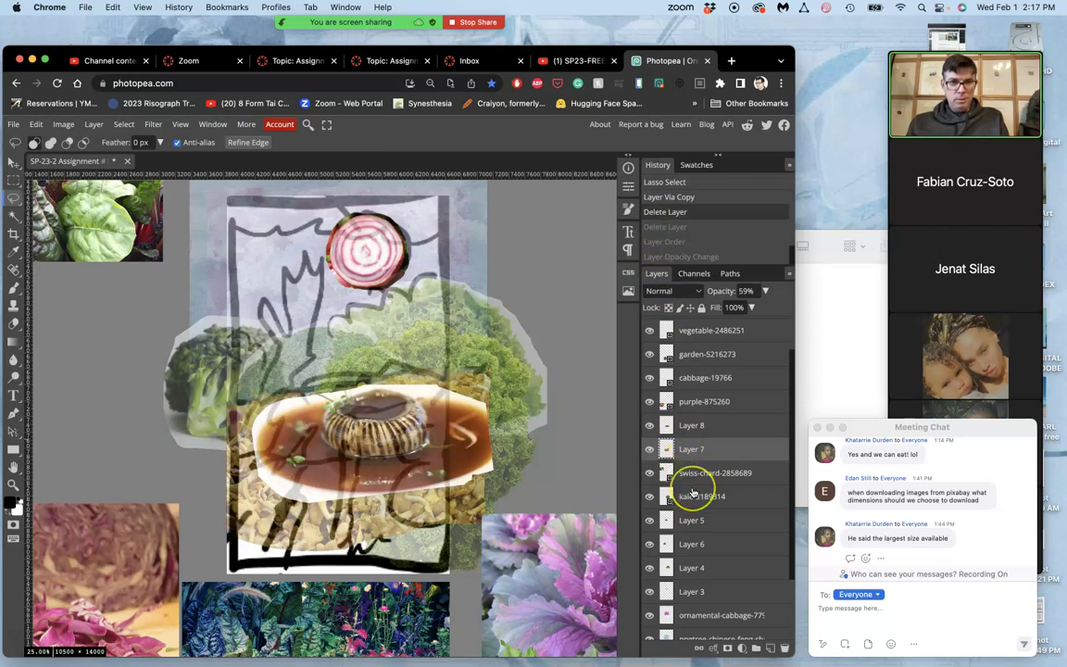
pyautogui.scroll(1, 690, 482)
pyautogui.scroll(1, 692, 492)
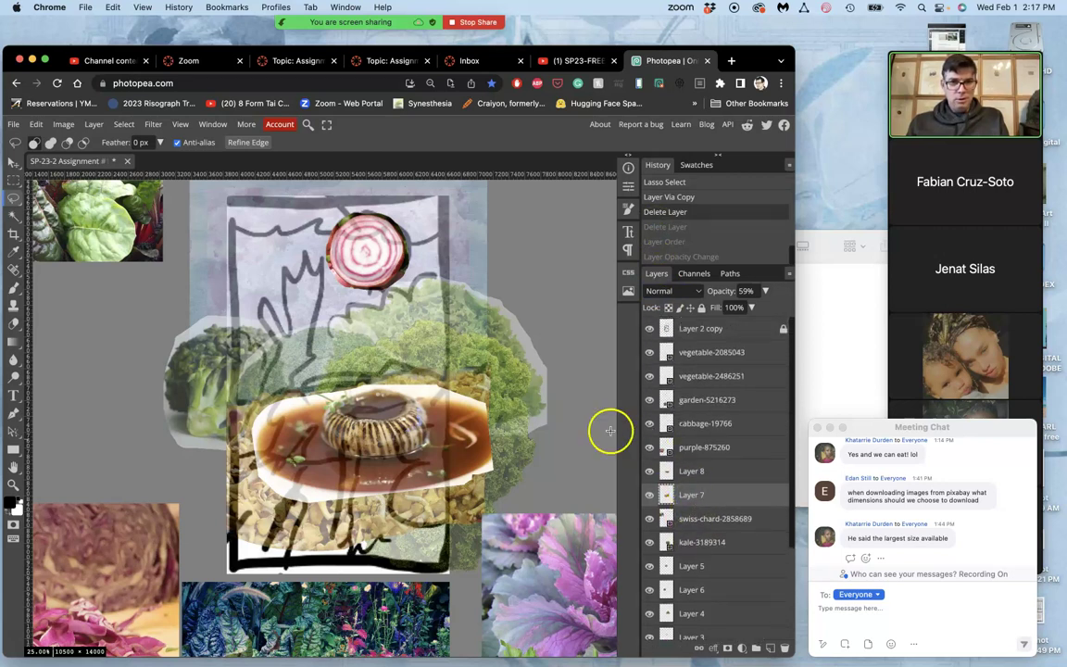
pyautogui.click(663, 230)
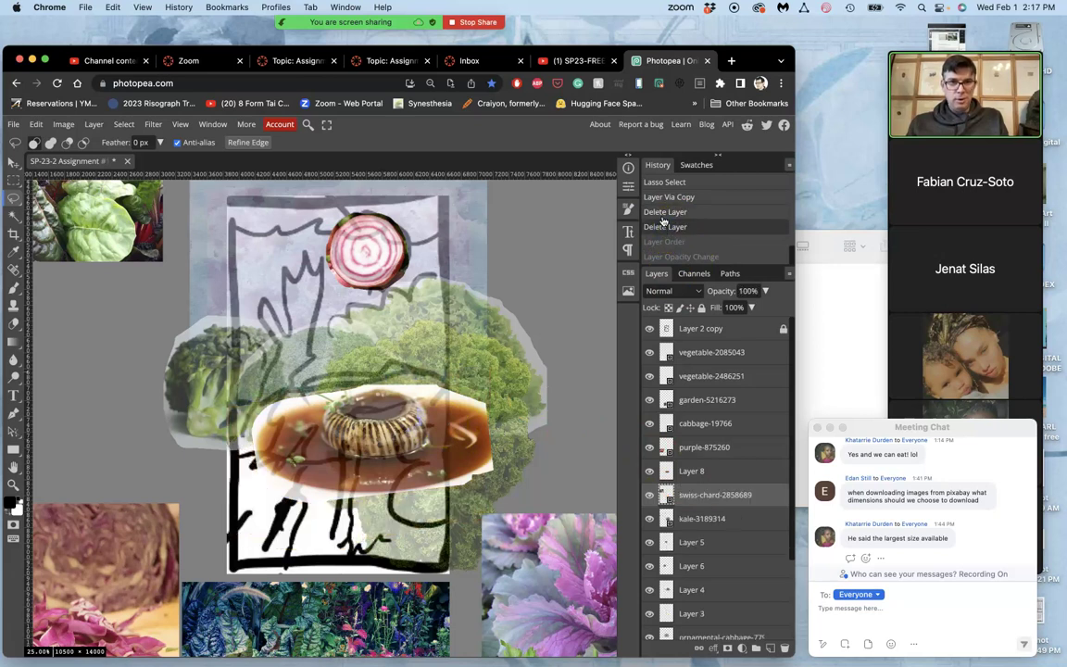
pyautogui.click(663, 216)
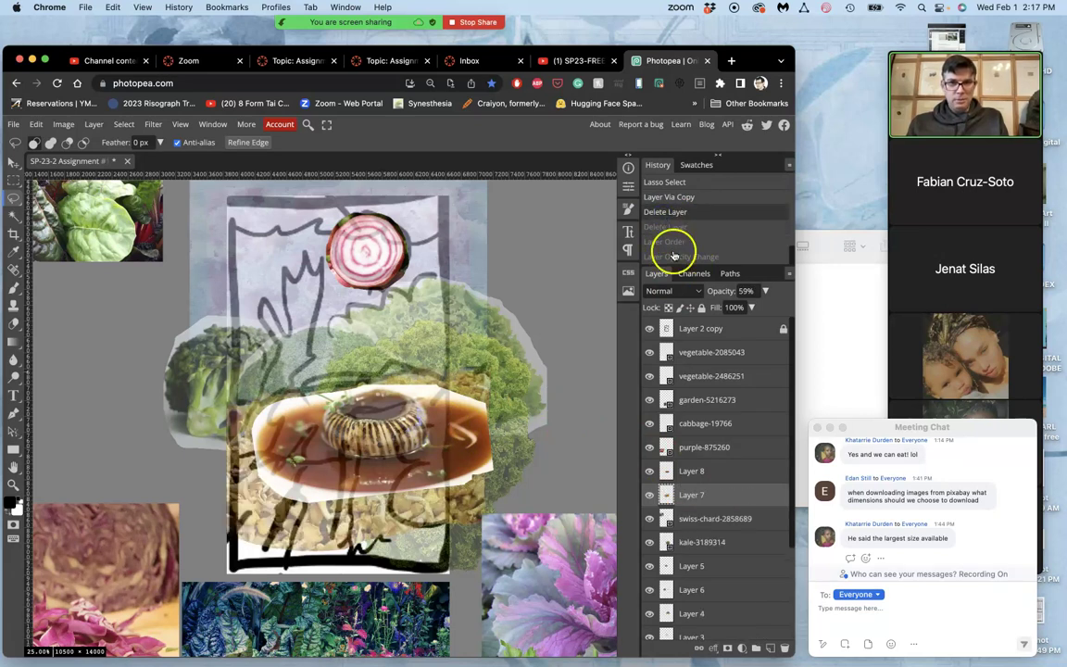
# - Move the swiss-chard-2858689 photo down and to the right, closer to the sketch
pyautogui.click(650, 518)
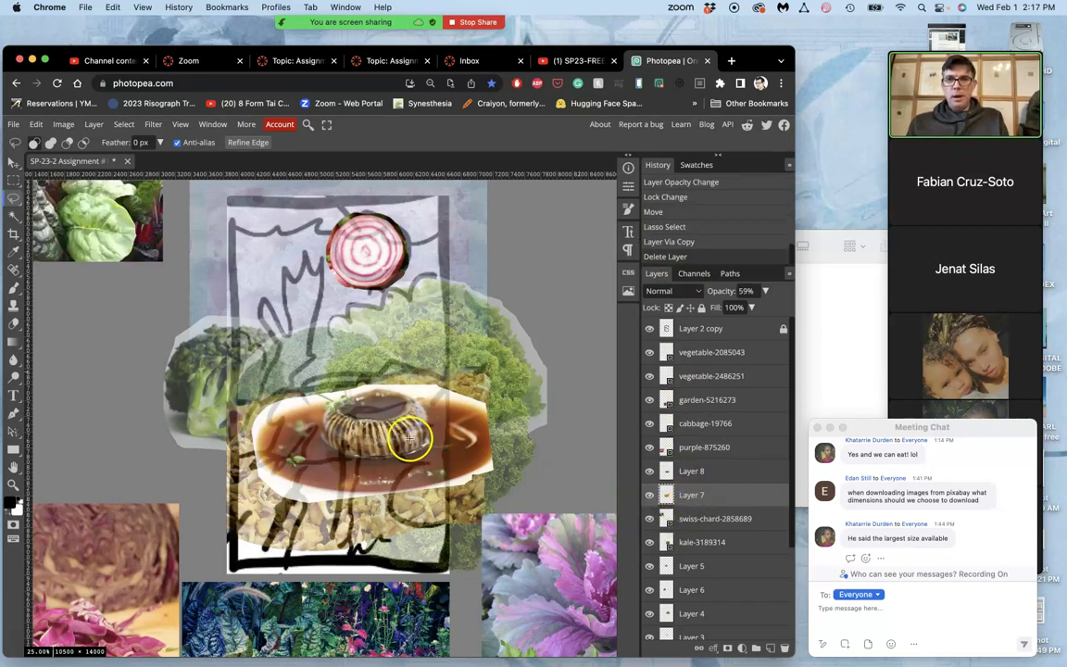
pyautogui.scroll(5, 404, 432)
pyautogui.hscroll(-4, 404, 432)
pyautogui.scroll(3, 144, 264)
pyautogui.hscroll(-5, 144, 263)
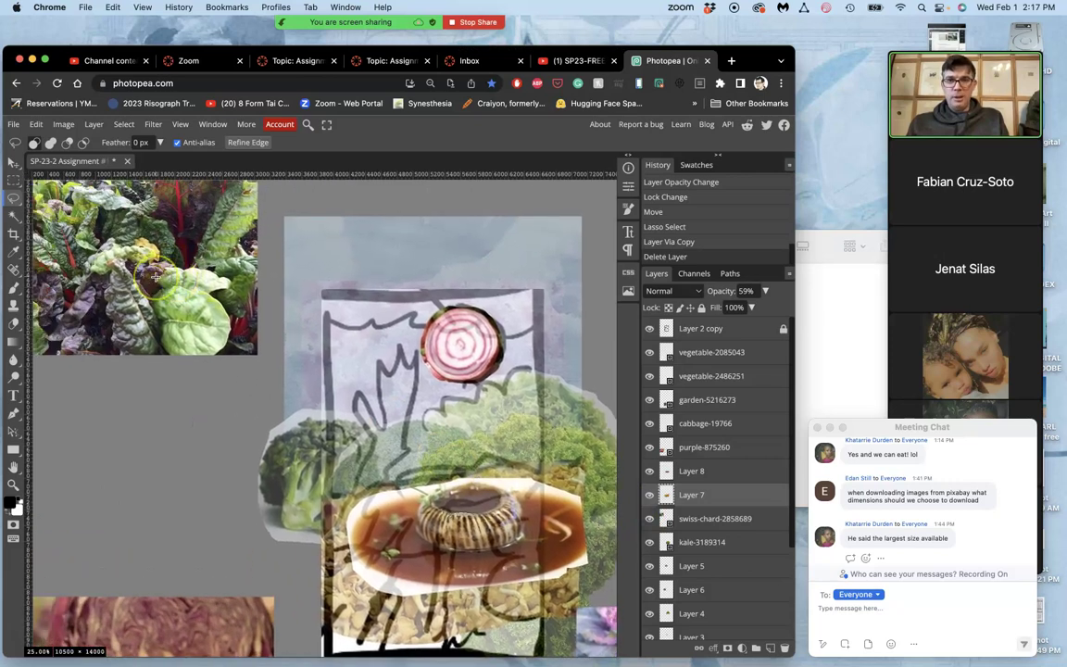
pyautogui.scroll(1, 154, 277)
pyautogui.hscroll(-1, 154, 277)
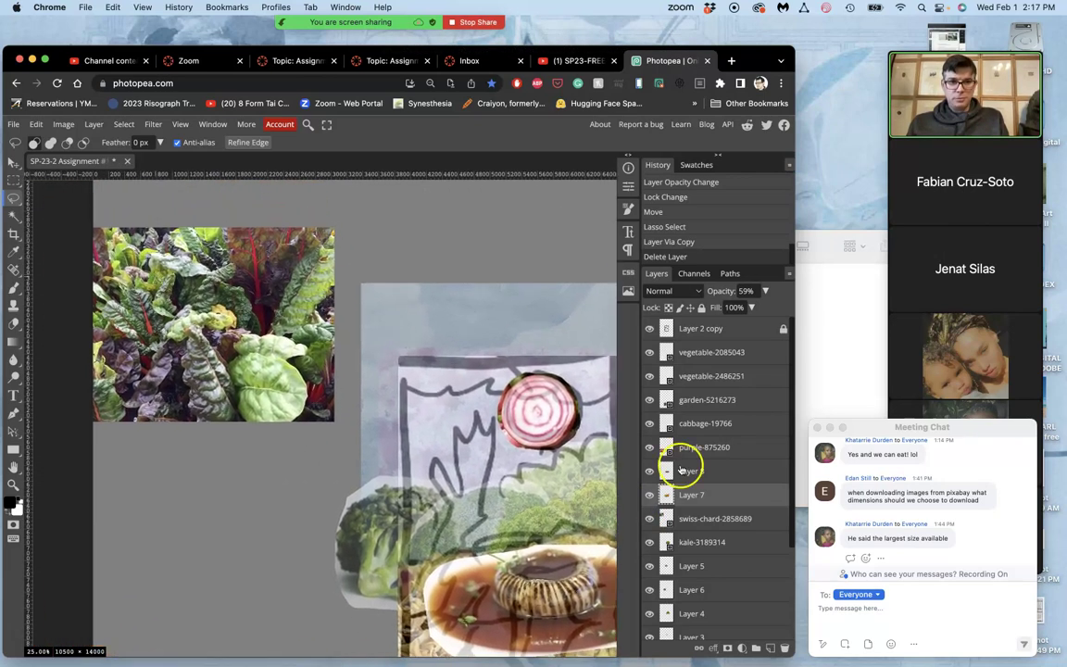
pyautogui.click(707, 521)
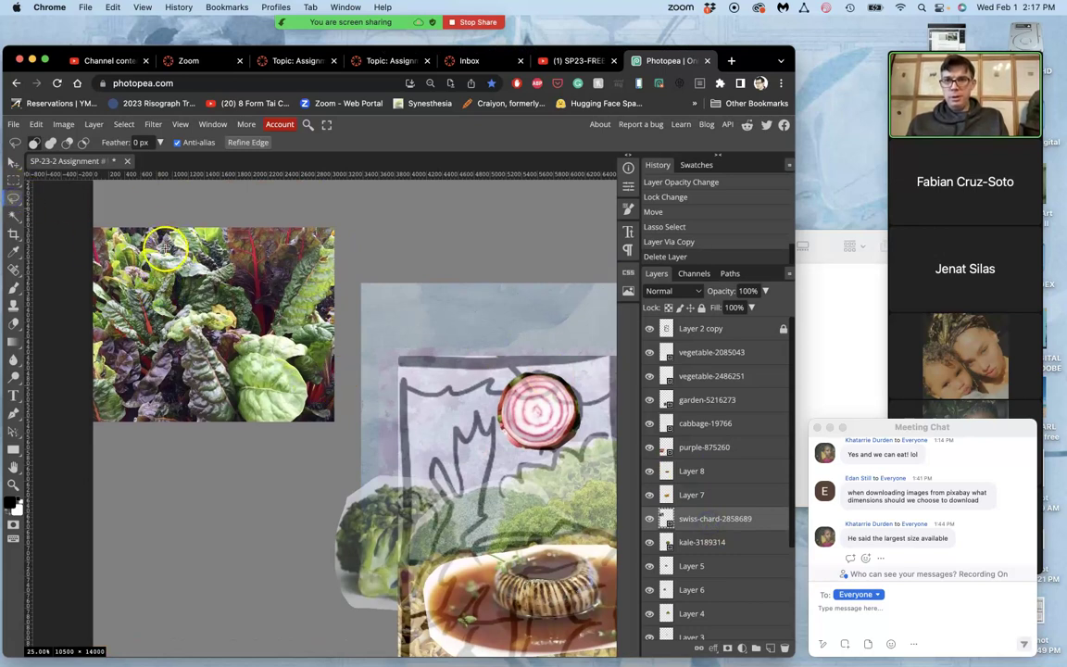
pyautogui.click(13, 161)
pyautogui.moveTo(172, 278); pyautogui.dragTo(233, 317)
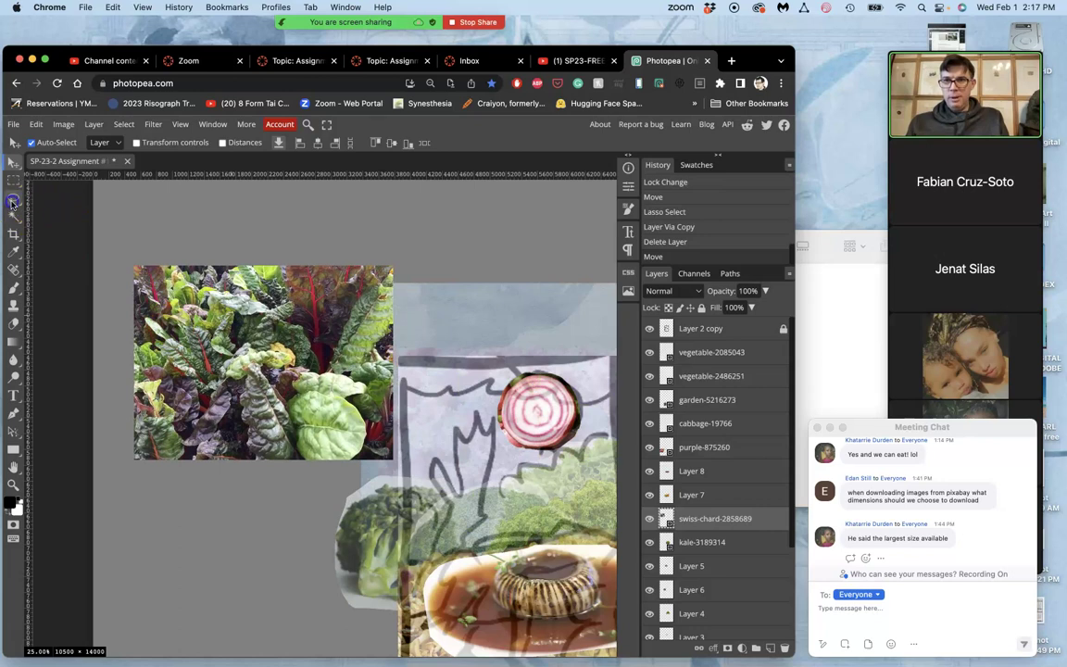
# - Lasso the chard leaves along their upper contour and around the photo's lower part, and copy them to a new layer
pyautogui.click(14, 198)
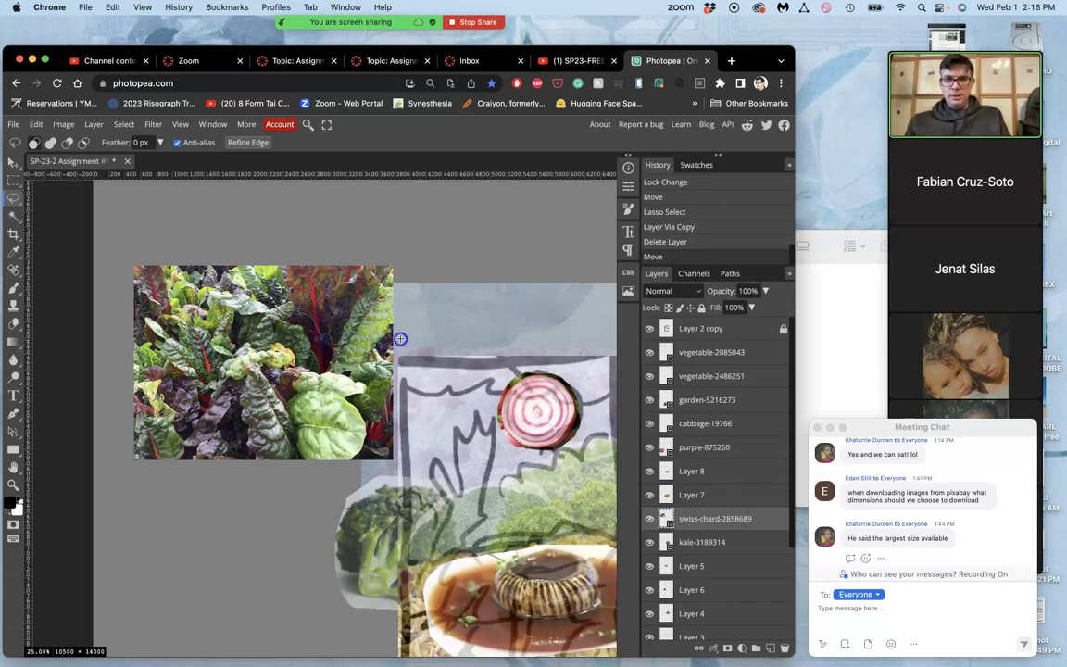
pyautogui.moveTo(399, 571)
pyautogui.mouseDown()
pyautogui.moveTo(133, 552)
pyautogui.moveTo(104, 419)
pyautogui.mouseUp()
pyautogui.moveTo(102, 340); pyautogui.dragTo(102, 340)
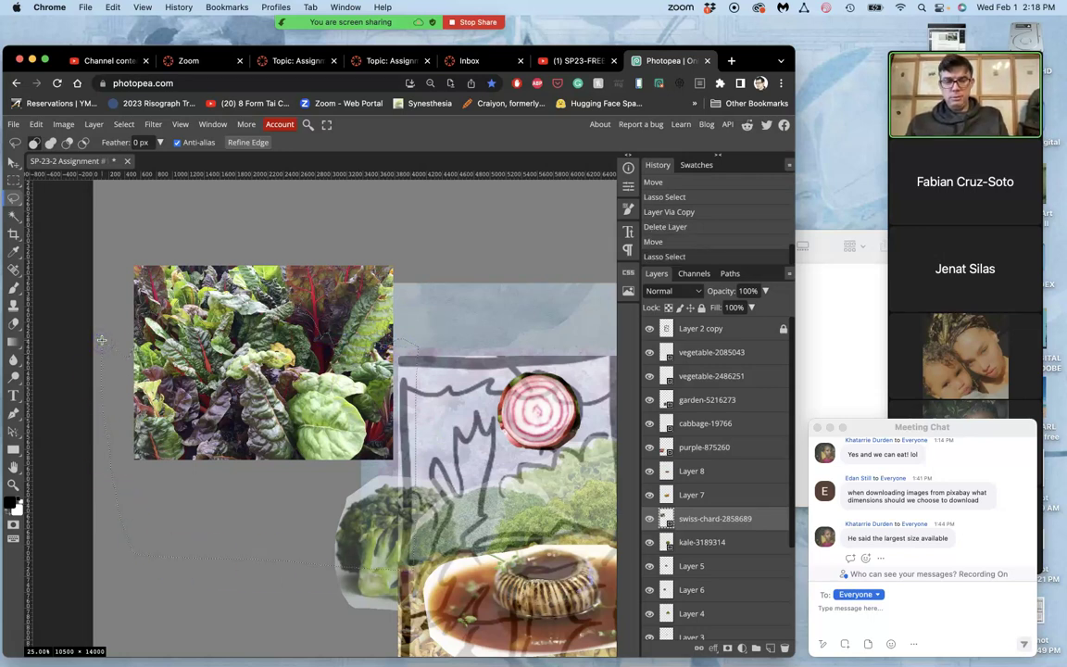
pyautogui.press('super+j')
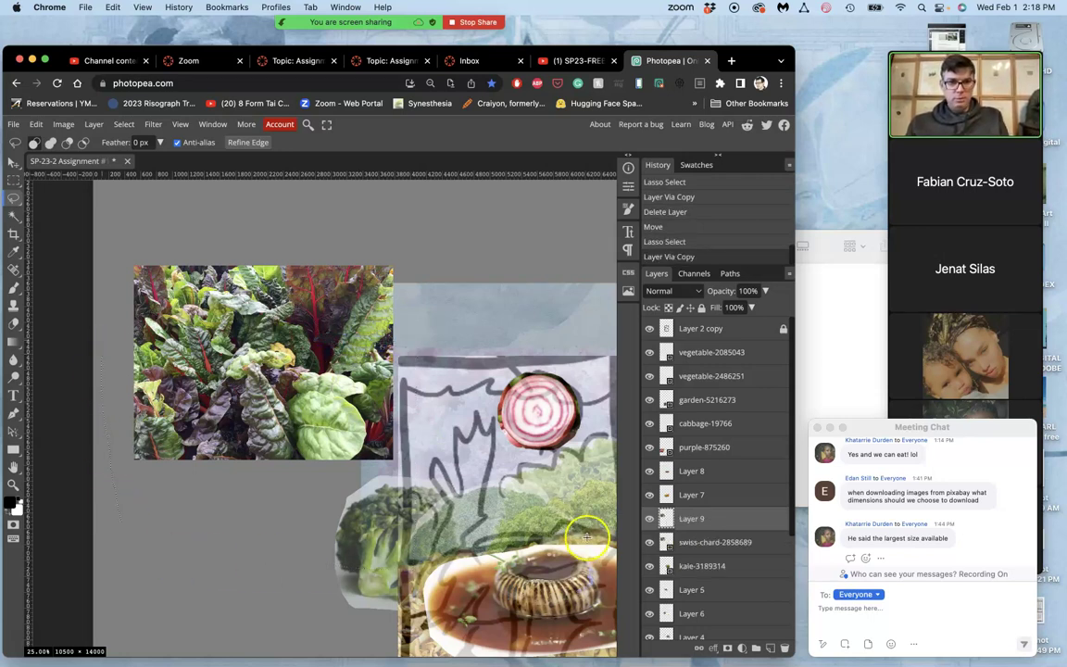
# - Delete the original swiss-chard-2858689 layer
pyautogui.click(701, 540)
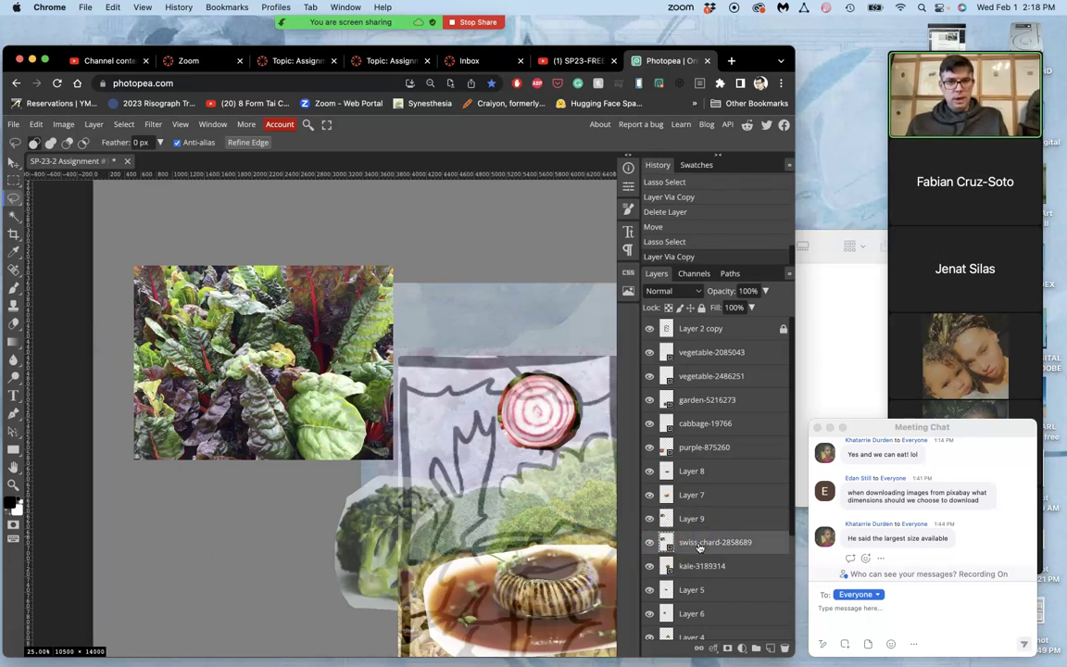
pyautogui.moveTo(699, 547); pyautogui.dragTo(746, 546)
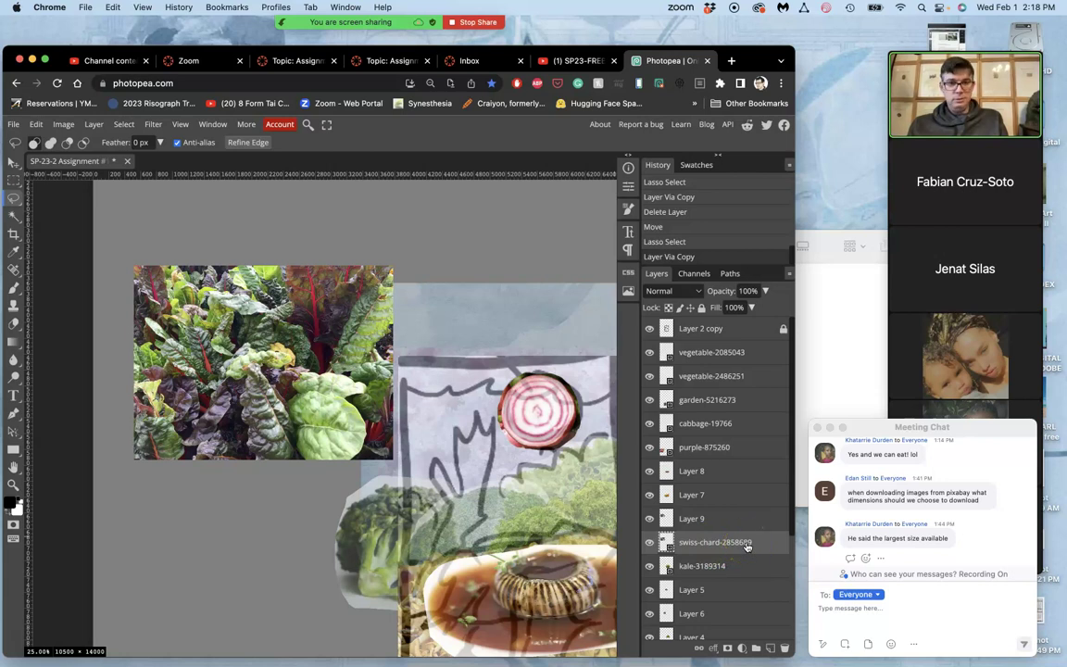
pyautogui.click(757, 545)
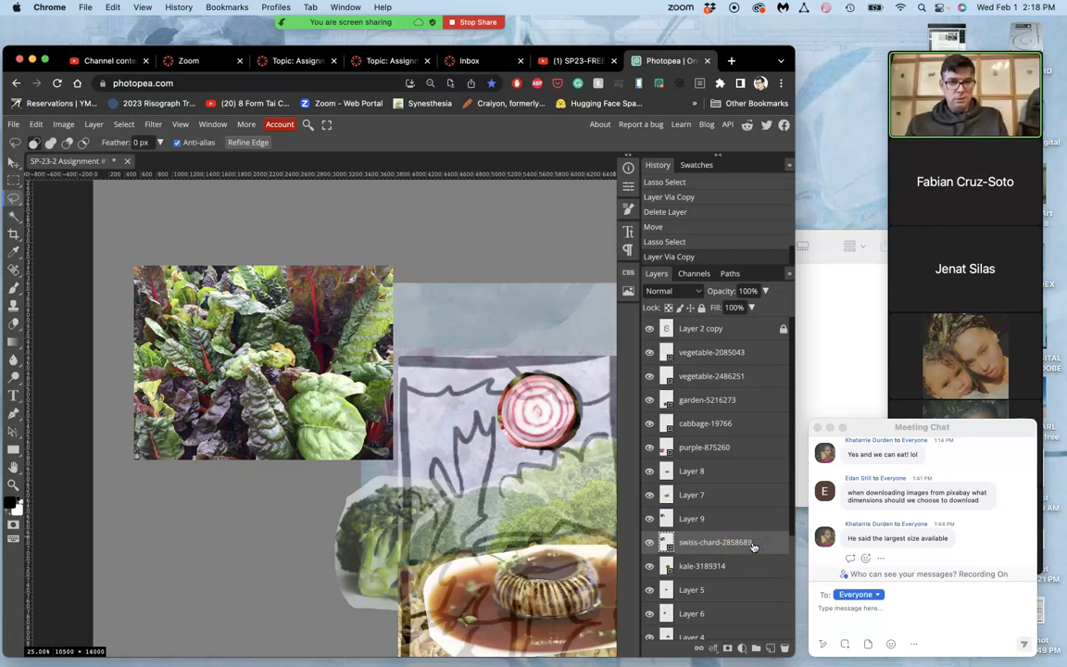
pyautogui.click(737, 549)
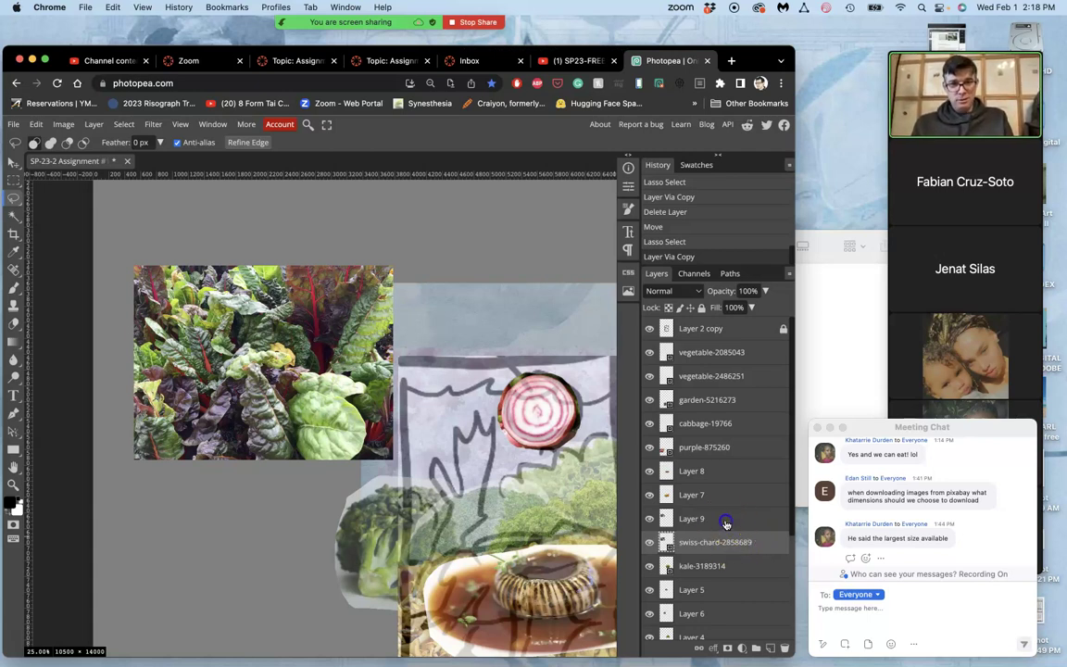
pyautogui.click(729, 534)
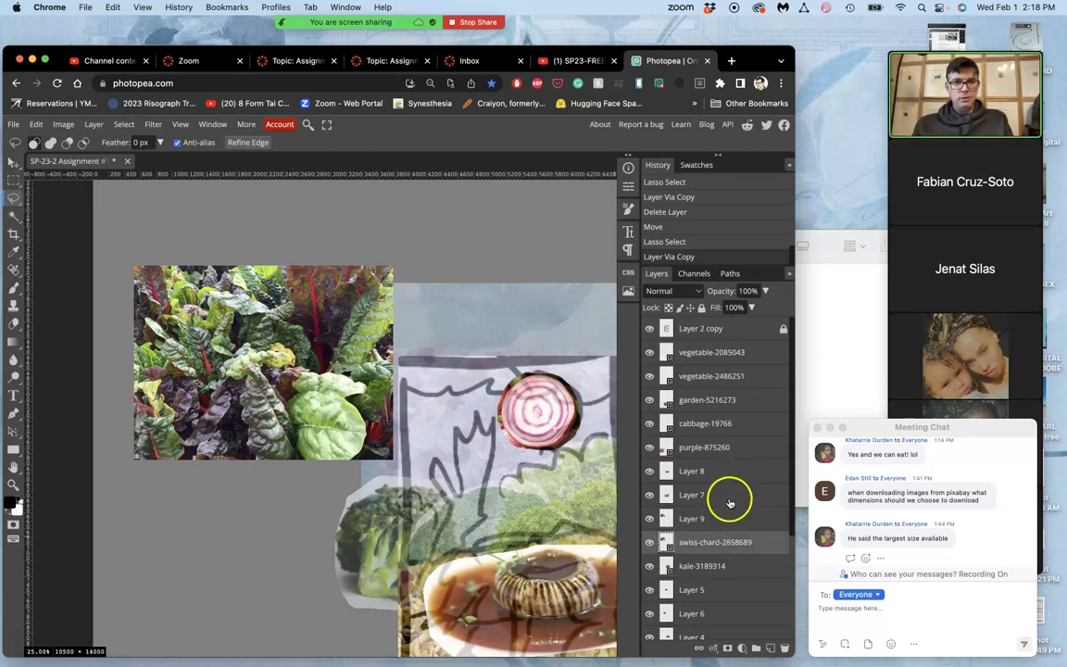
pyautogui.click(730, 500)
pyautogui.click(736, 537)
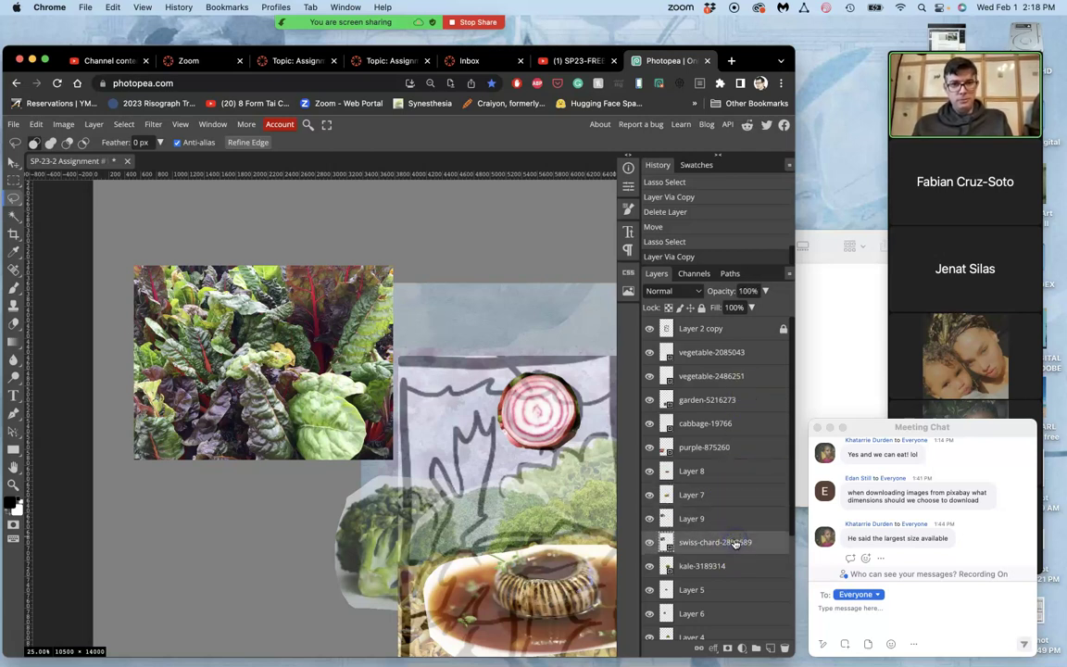
pyautogui.press('Delete')
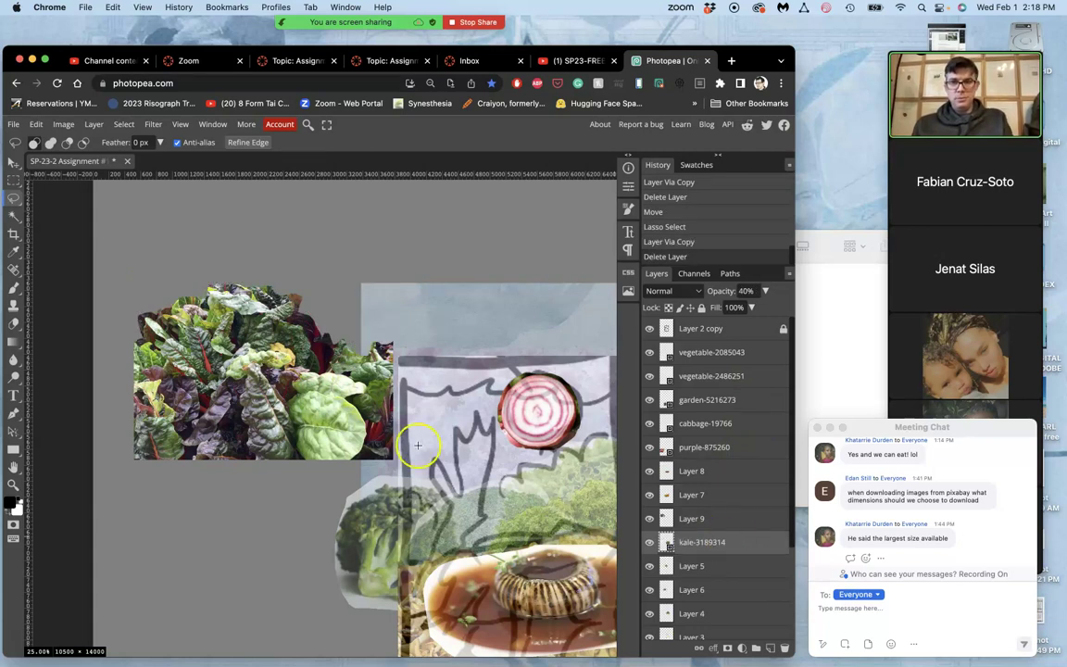
# - Move the chard cutout on Layer 9 onto the middle of the sketch, behind the dish and below the beet slice
pyautogui.click(712, 522)
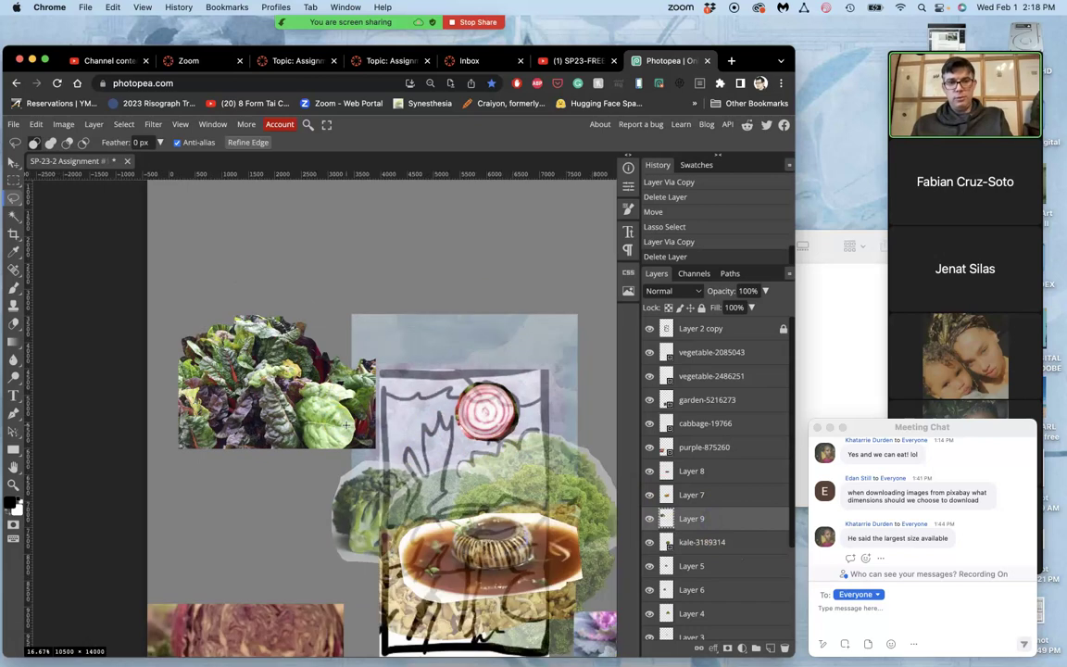
pyautogui.scroll(-2, 321, 414)
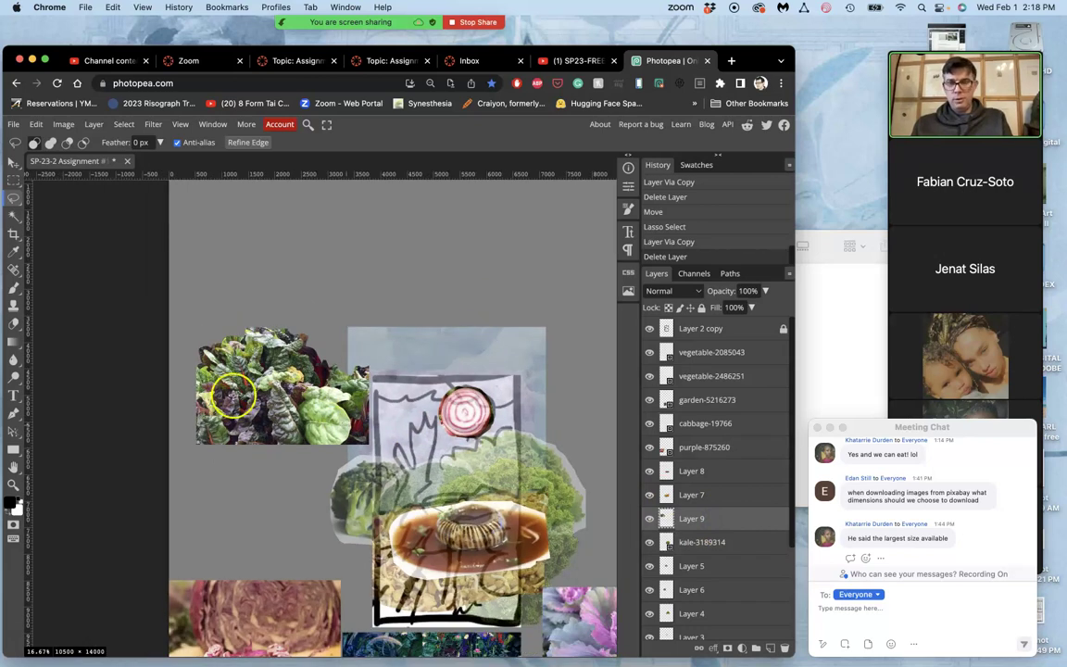
pyautogui.click(14, 163)
pyautogui.moveTo(262, 380); pyautogui.dragTo(426, 488)
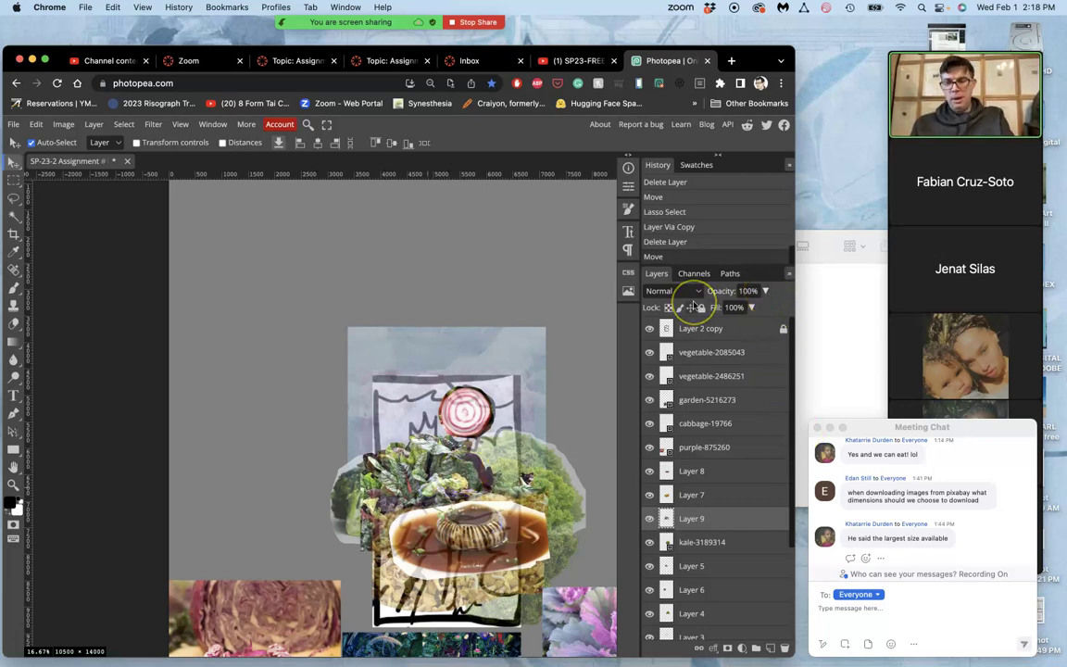
# - Squash the chard cutout on Layer 9 from its upper edge to about 84% height and lower its opacity to 62%
pyautogui.press('super+t')
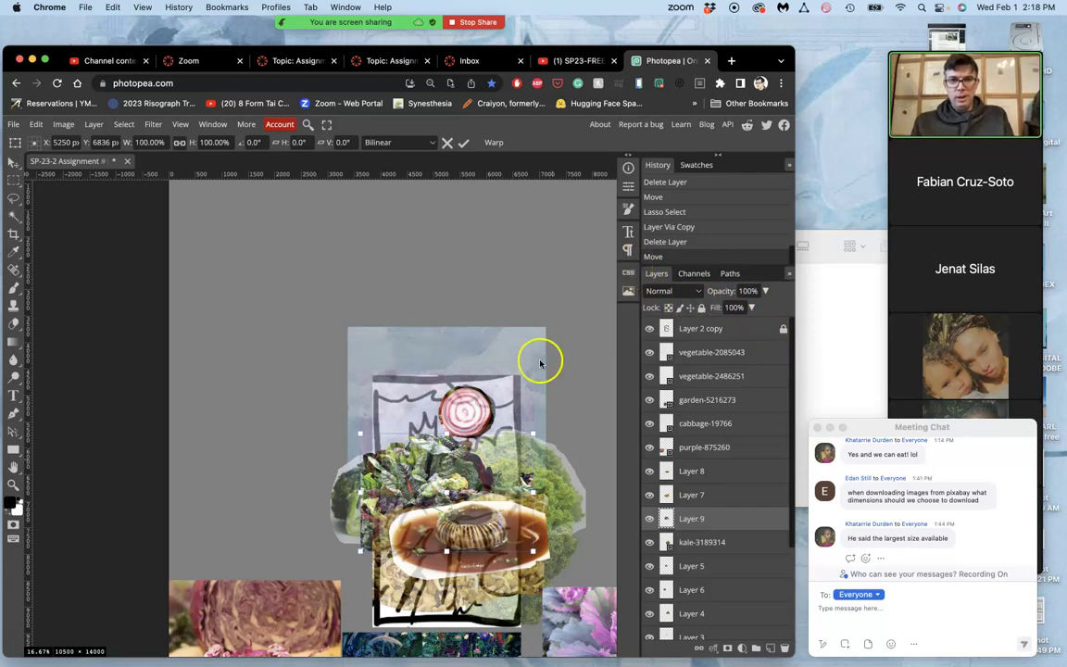
pyautogui.moveTo(447, 433); pyautogui.dragTo(445, 452)
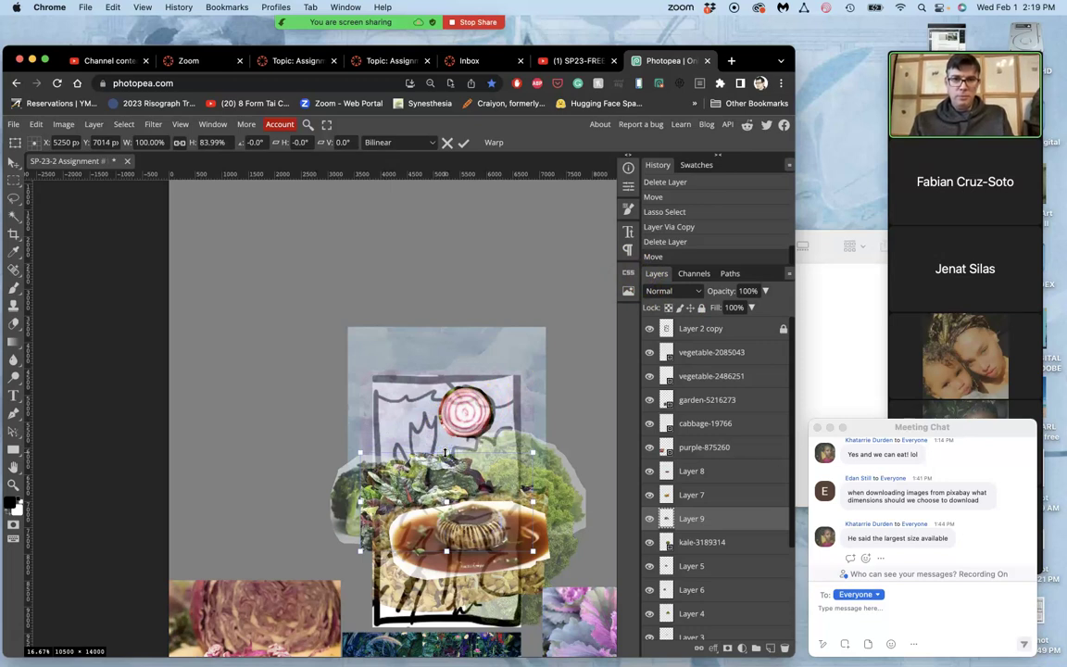
pyautogui.press('Return')
pyautogui.click(764, 292)
pyautogui.click(741, 310)
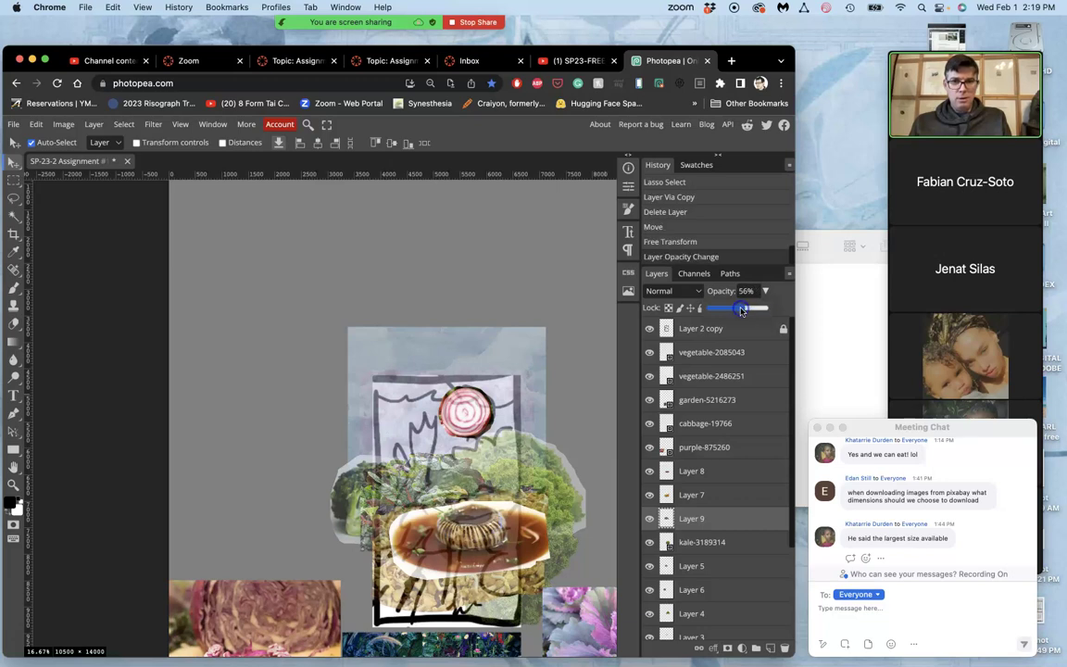
# - Hide and show the kale-3189314 layer to check it, and rasterize that layer
pyautogui.click(649, 542)
pyautogui.click(649, 542)
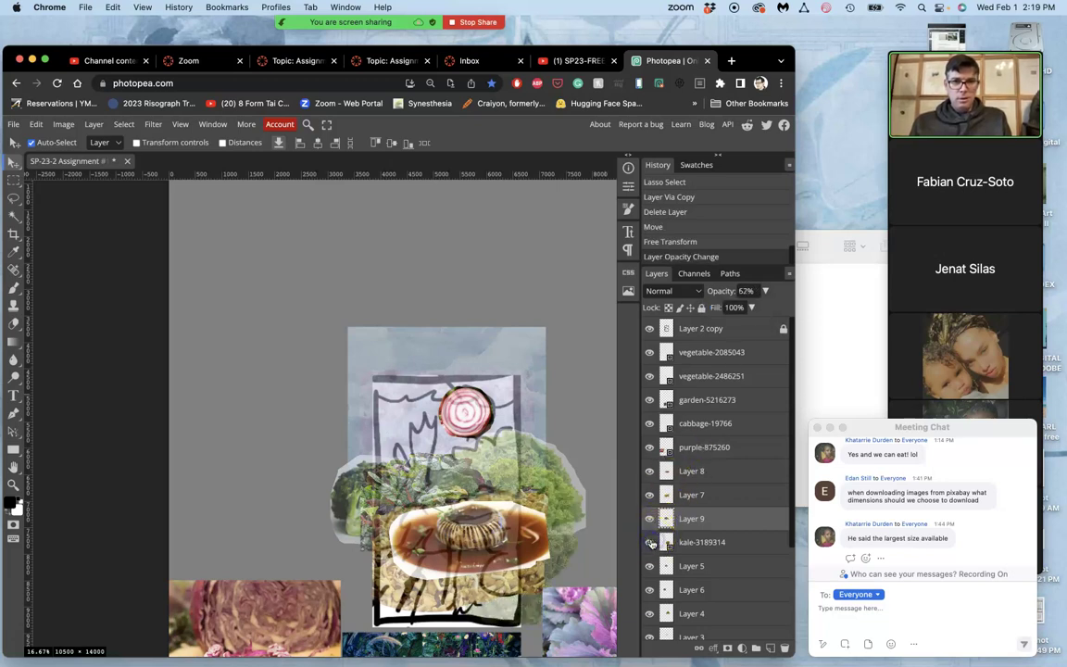
pyautogui.rightClick(692, 540)
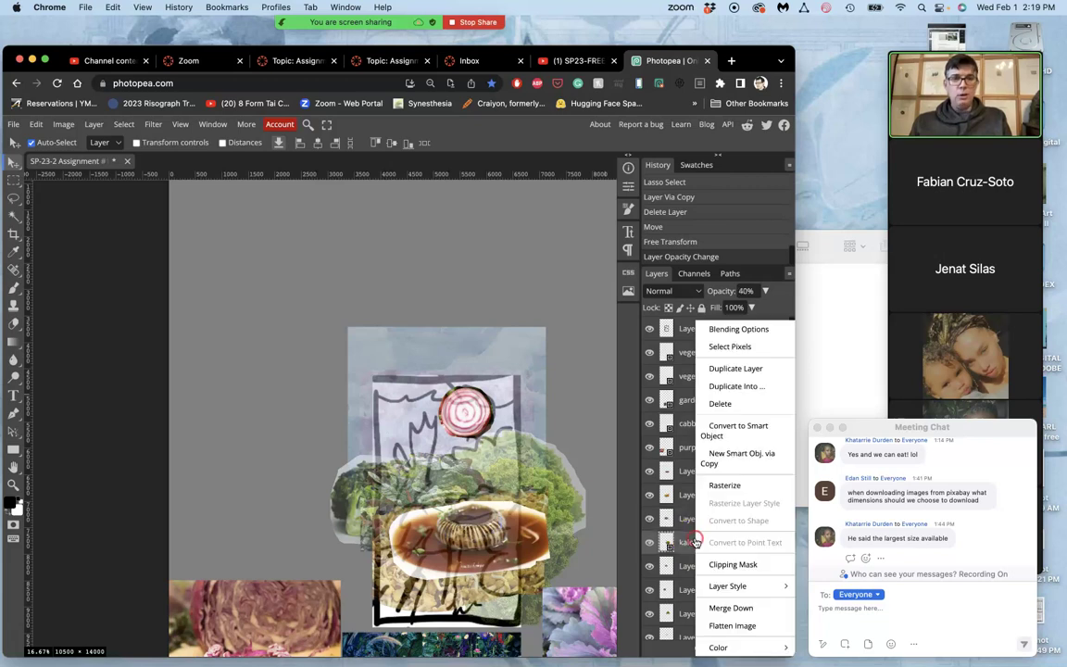
pyautogui.click(723, 487)
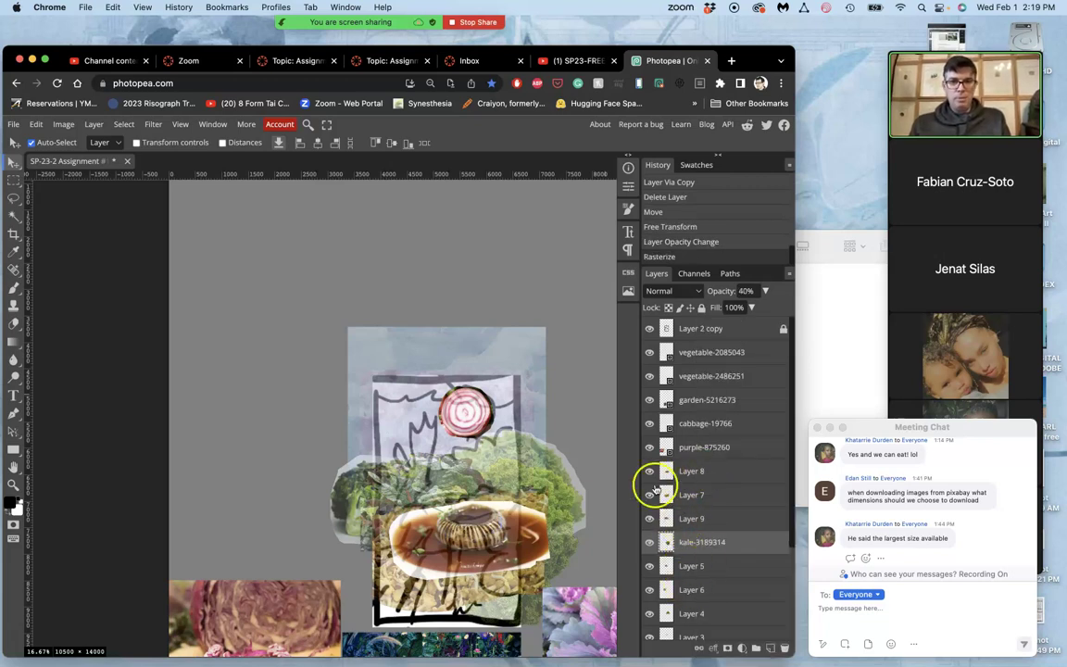
# - Save the collage document to its existing file
pyautogui.scroll(-5, 466, 431)
pyautogui.hscroll(3, 465, 431)
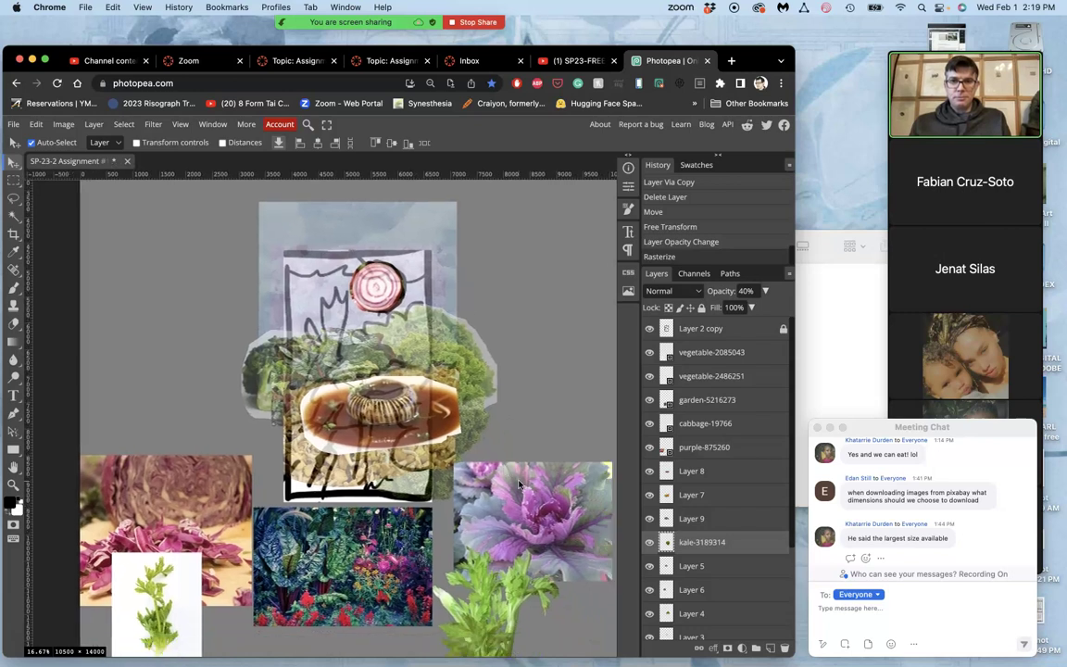
pyautogui.scroll(-2, 519, 483)
pyautogui.hscroll(2, 519, 484)
pyautogui.press('super+s')
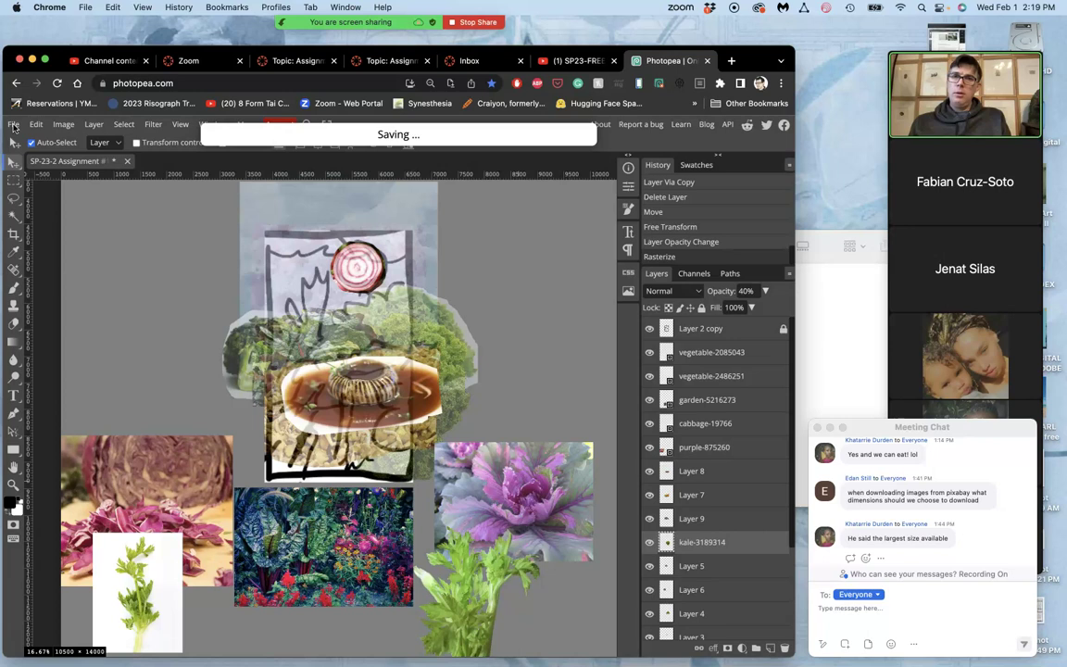
pyautogui.click(13, 126)
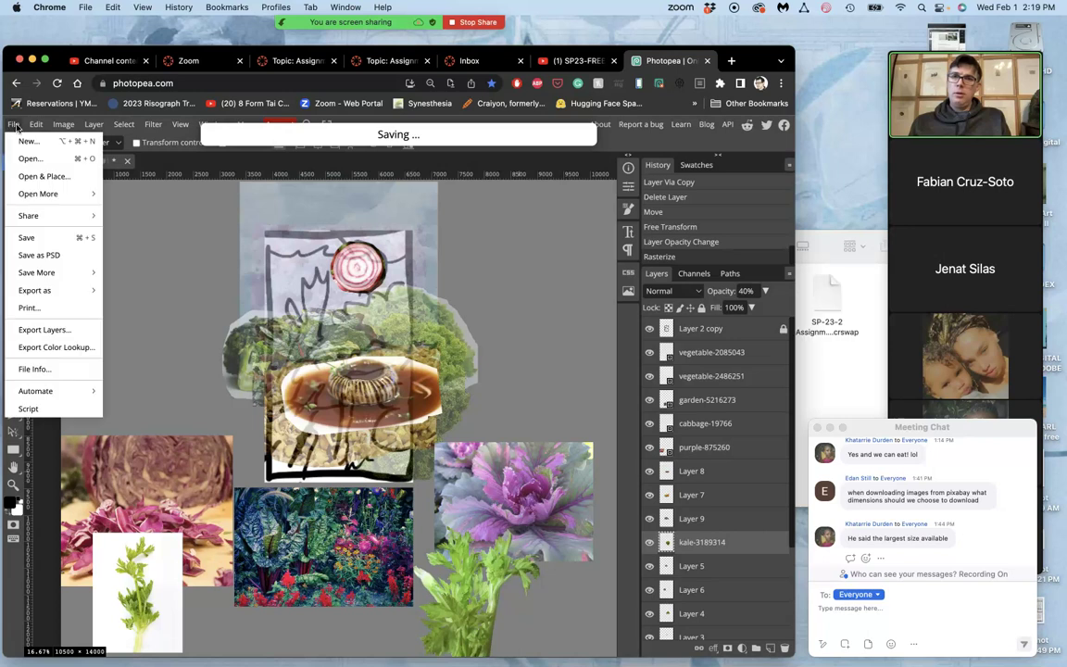
pyautogui.click(27, 238)
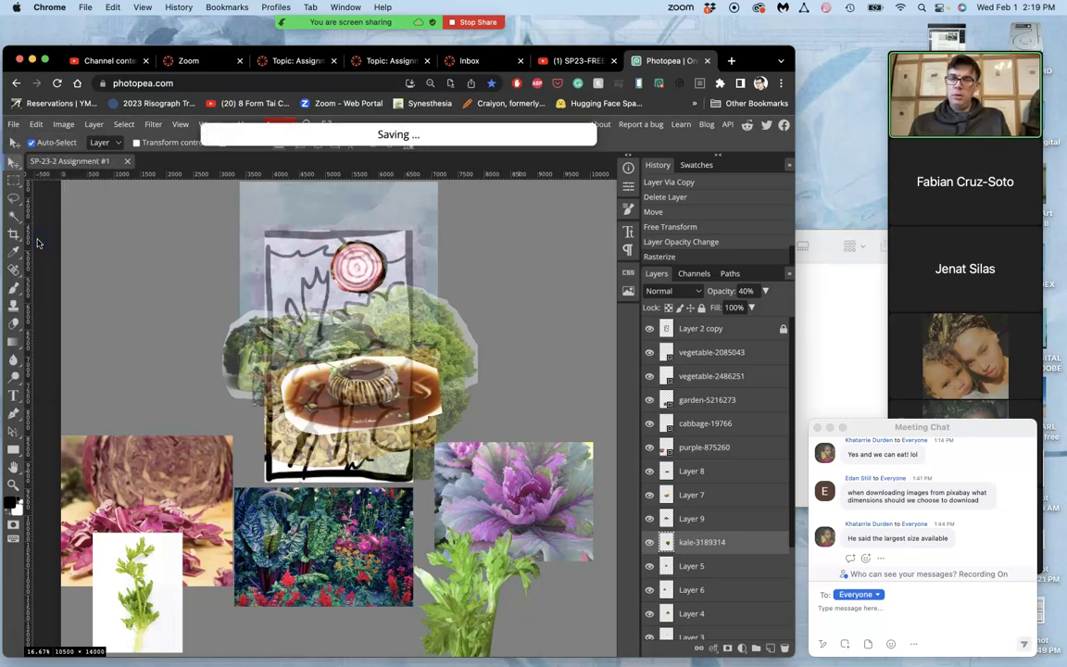
# - Switch to the Assign #1 folder in Finder and check the saved PSD file's thumbnail
pyautogui.click(795, 289)
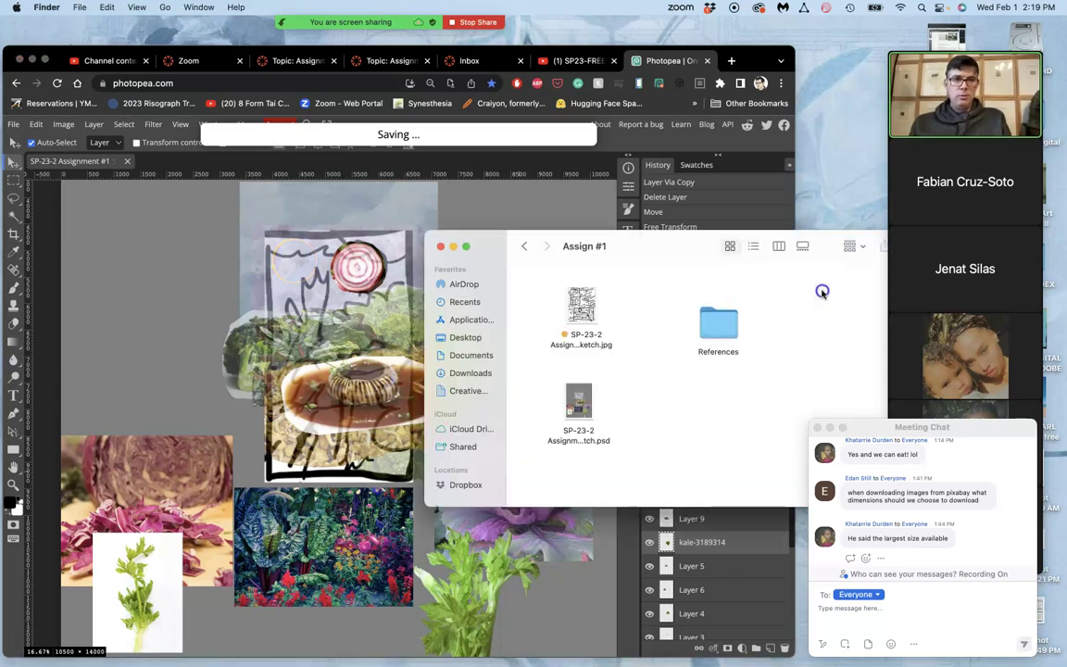
pyautogui.click(586, 404)
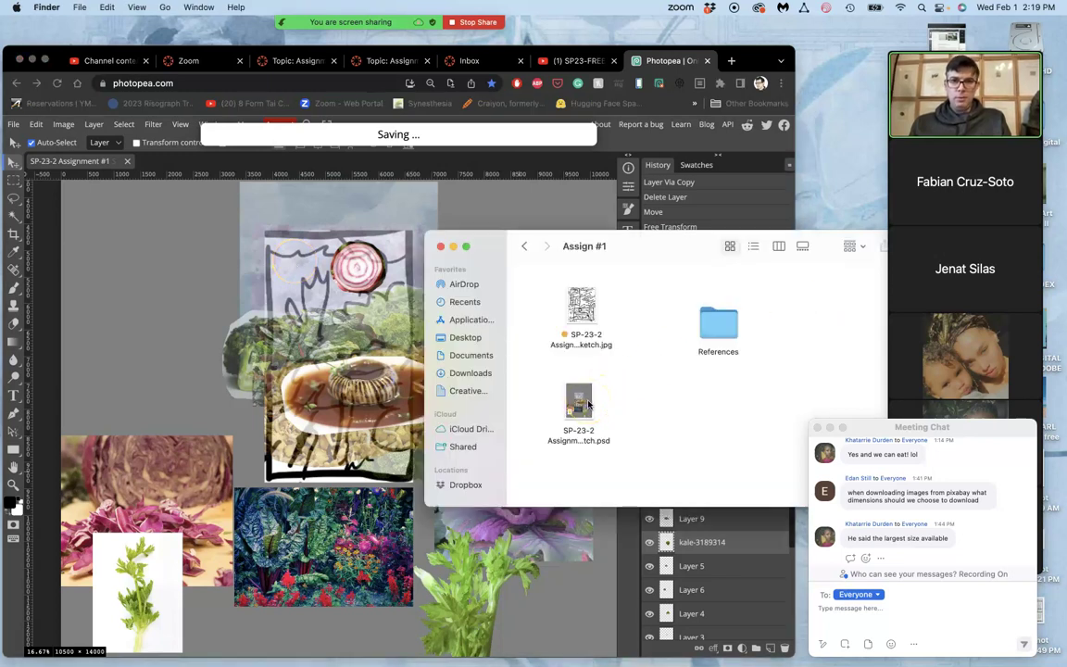
pyautogui.click(583, 402)
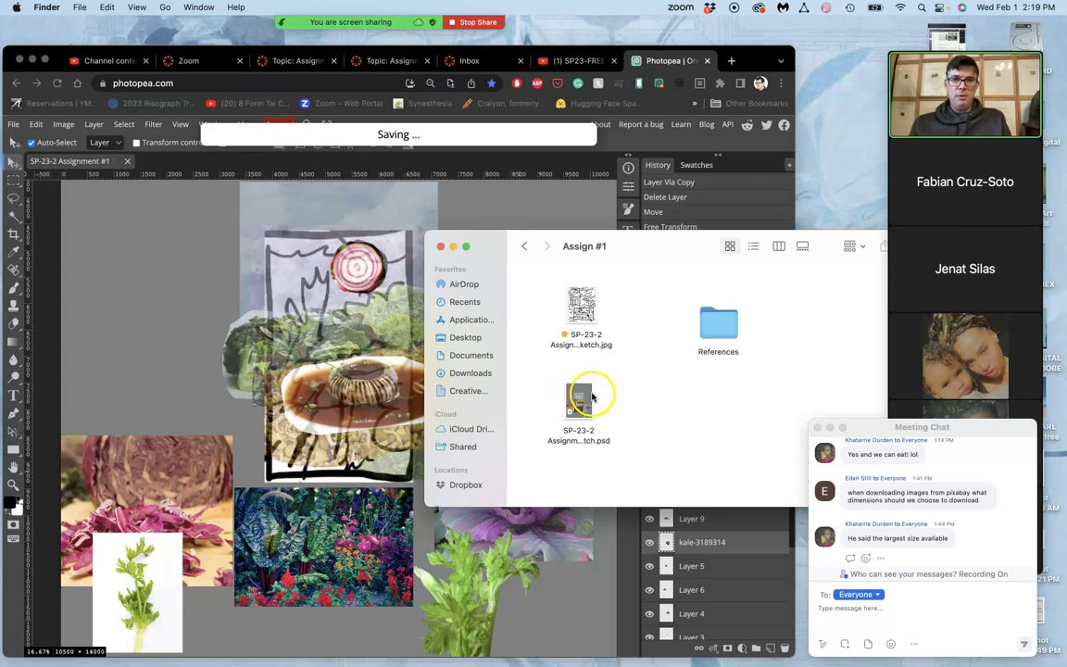
pyautogui.click(585, 398)
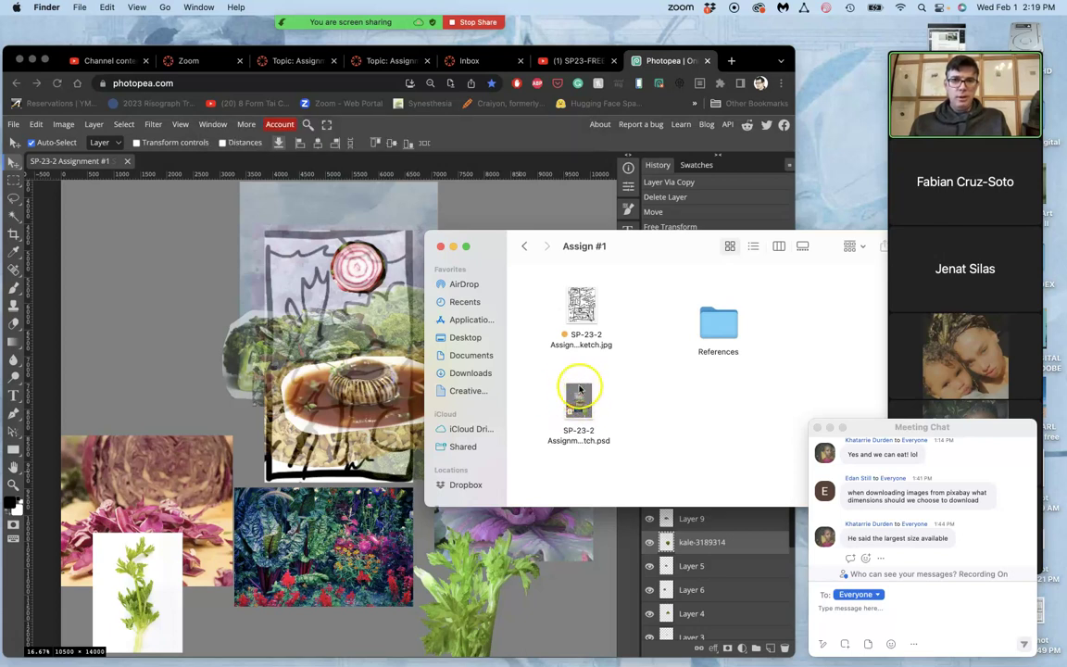
# - Return to Photopea and move the purple-875260 cabbage photo up onto the lower half of the sketch
pyautogui.click(286, 342)
pyautogui.moveTo(364, 304); pyautogui.dragTo(389, 357)
pyautogui.scroll(-5, 381, 370)
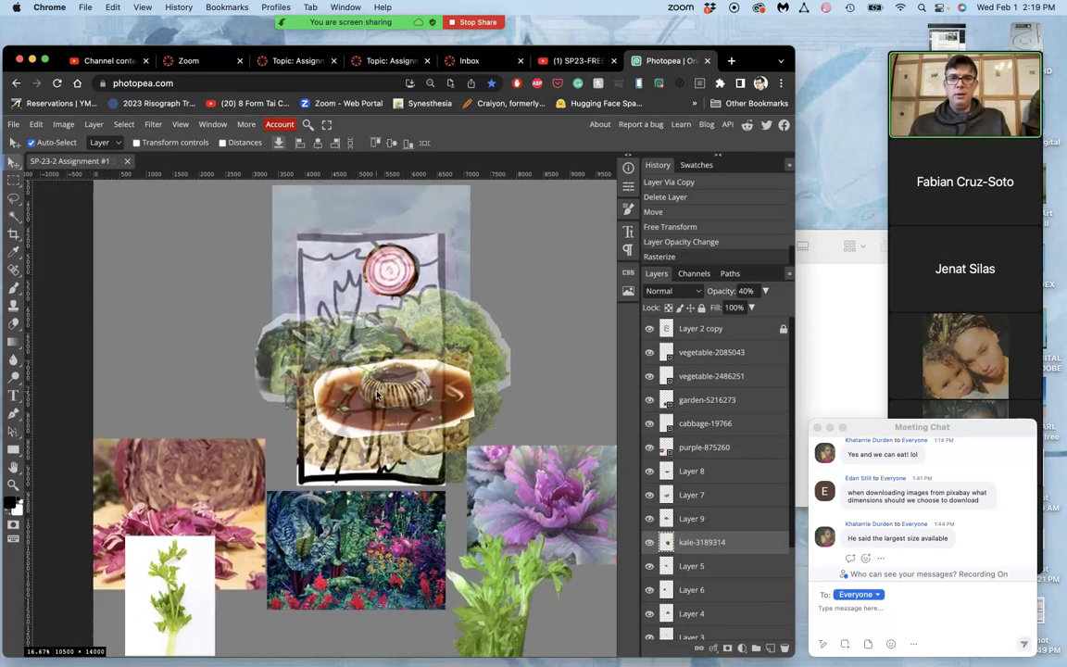
pyautogui.scroll(-3, 376, 396)
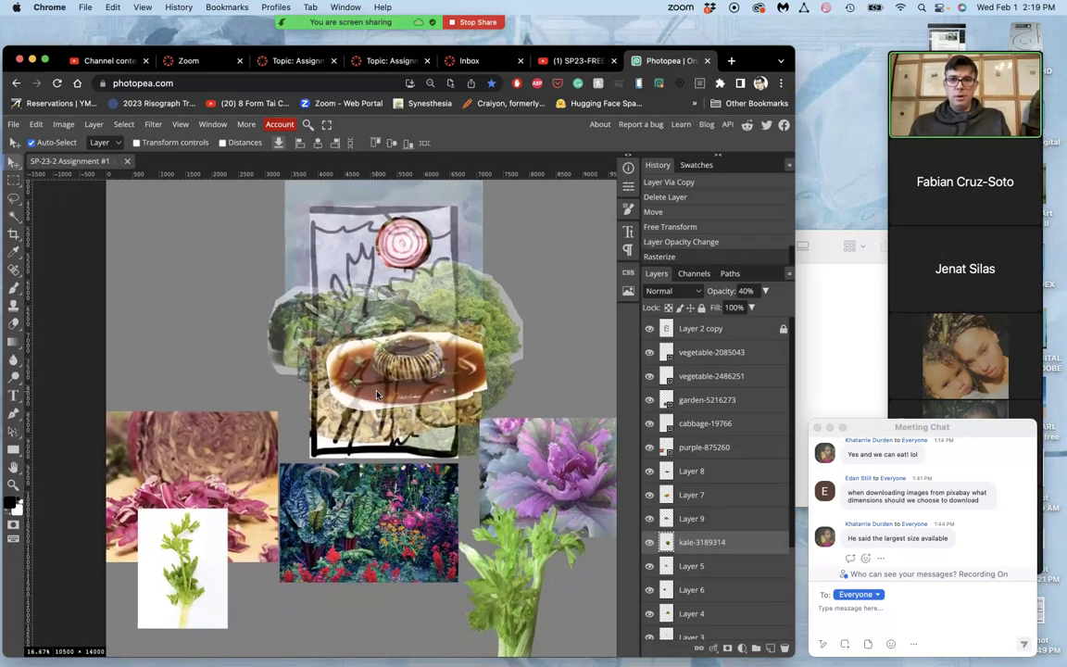
pyautogui.moveTo(255, 441); pyautogui.dragTo(429, 335)
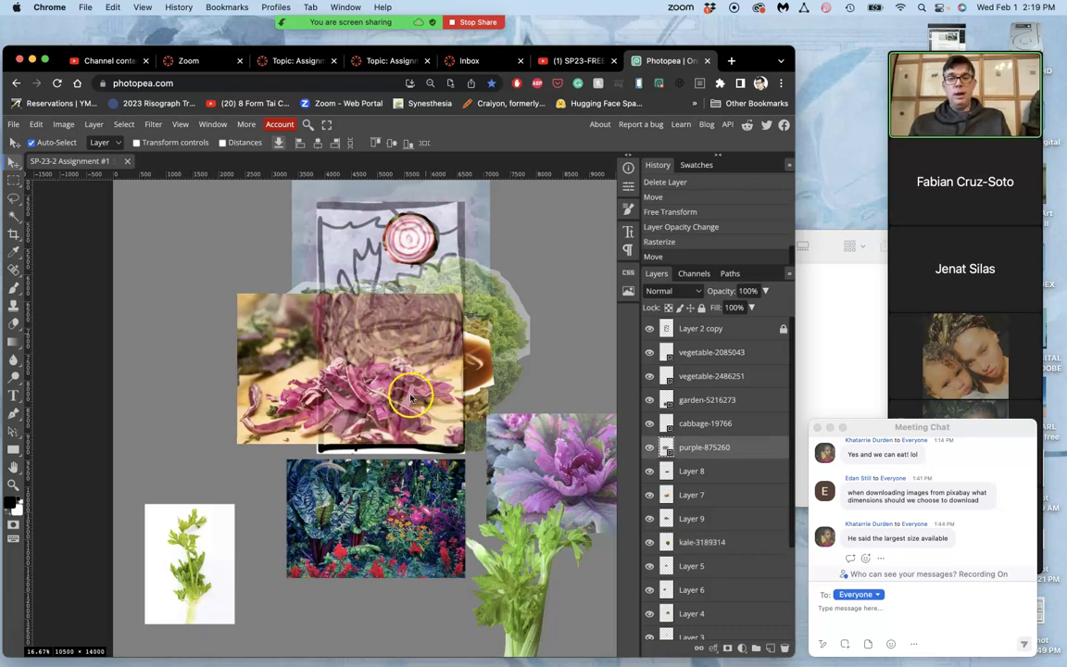
# - Lasso loosely around the pile of shredded purple cabbage in the purple-875260 photo
pyautogui.scroll(3, 398, 401)
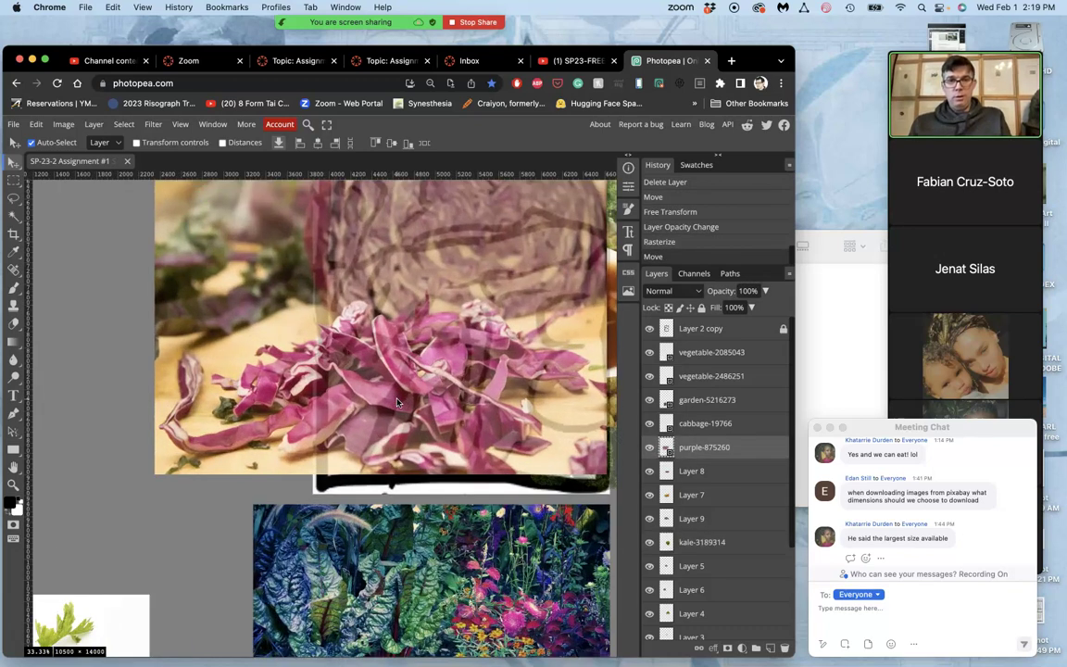
pyautogui.scroll(3, 356, 357)
pyautogui.moveTo(408, 387)
pyautogui.mouseDown()
pyautogui.moveTo(424, 388)
pyautogui.moveTo(419, 395)
pyautogui.mouseUp()
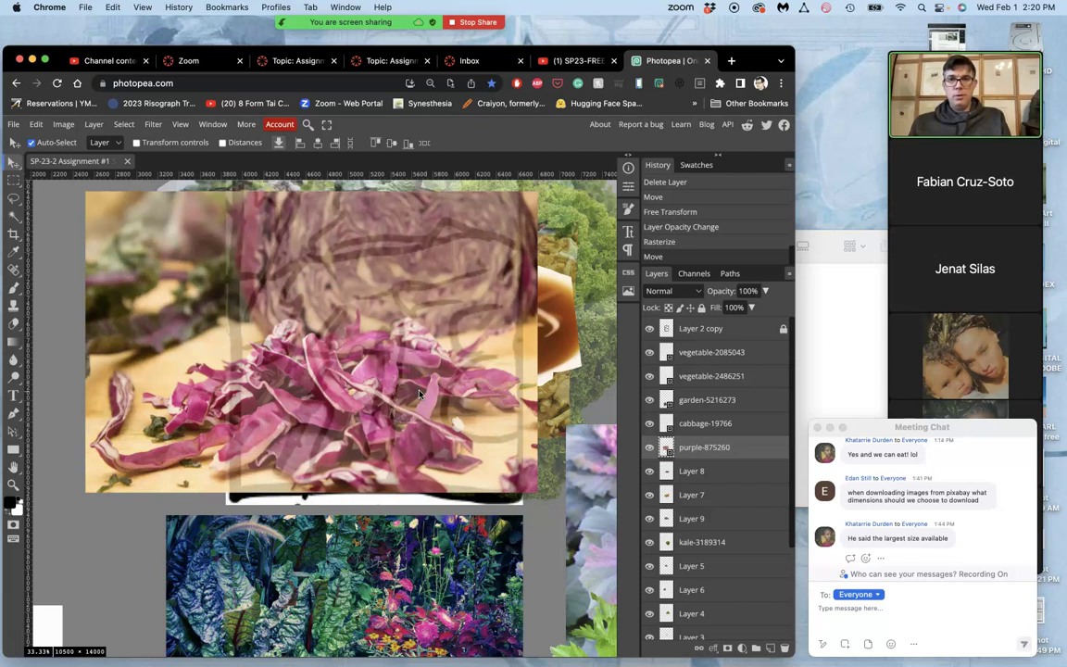
pyautogui.scroll(2, 416, 351)
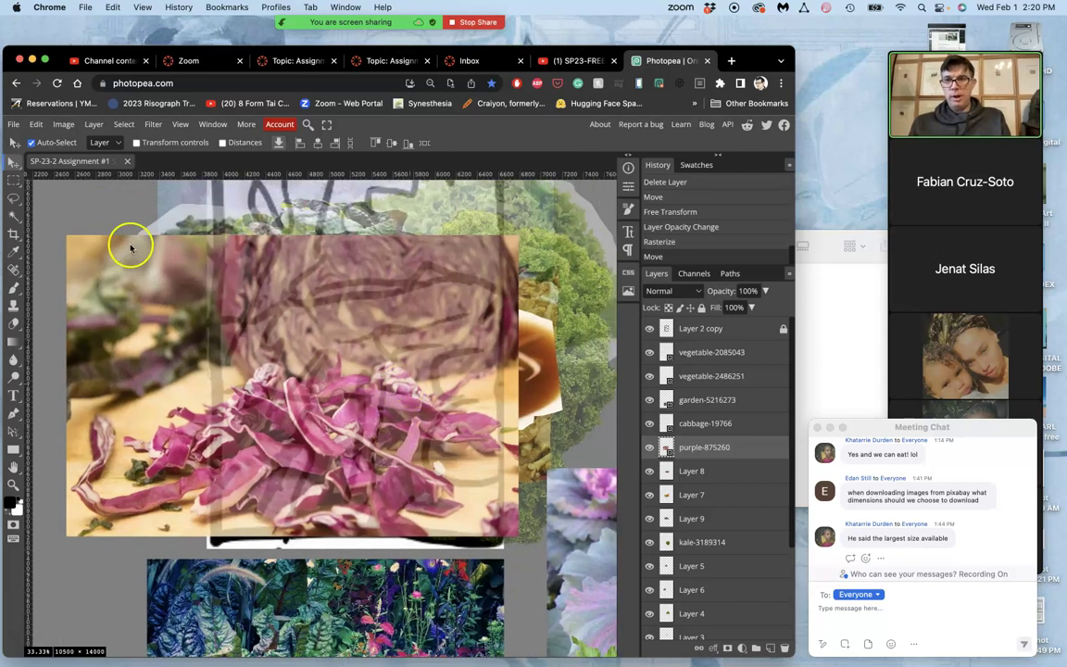
pyautogui.click(13, 198)
pyautogui.moveTo(473, 377)
pyautogui.mouseDown()
pyautogui.moveTo(491, 365)
pyautogui.moveTo(463, 389)
pyautogui.moveTo(467, 406)
pyautogui.mouseUp()
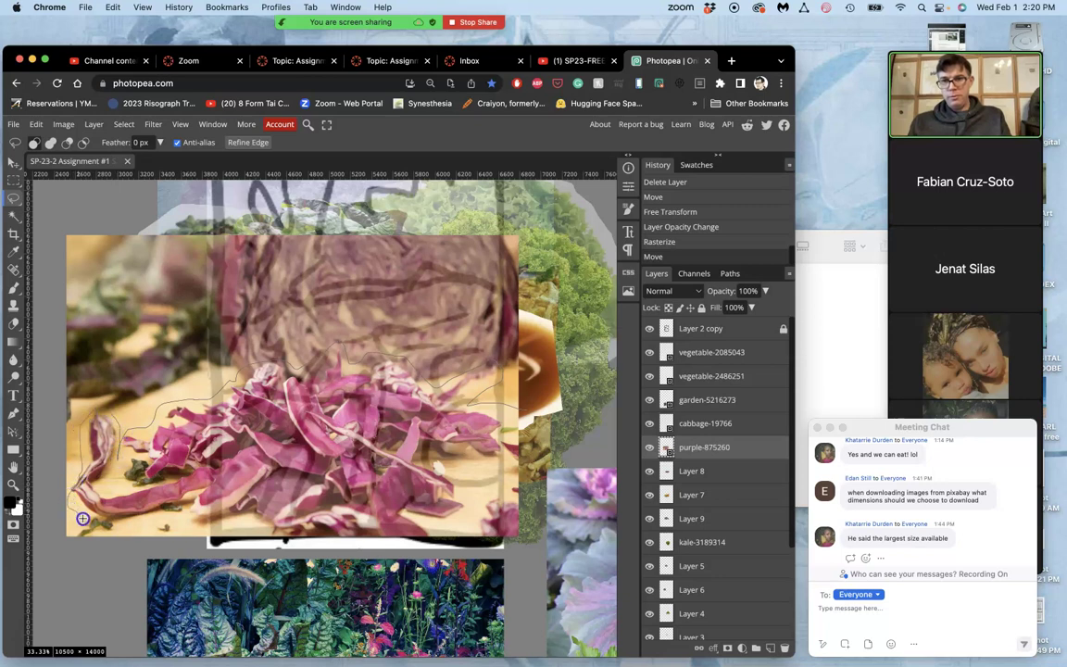
pyautogui.moveTo(261, 542)
pyautogui.mouseDown()
pyautogui.moveTo(324, 557)
pyautogui.moveTo(410, 550)
pyautogui.moveTo(449, 525)
pyautogui.mouseUp()
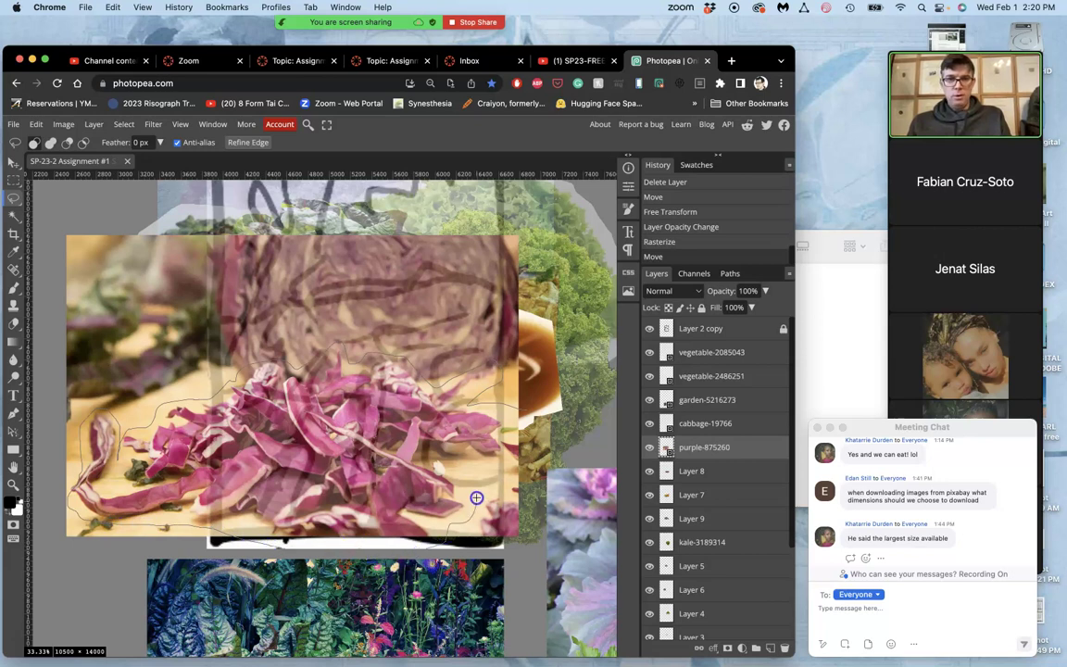
pyautogui.moveTo(520, 416); pyautogui.dragTo(516, 407)
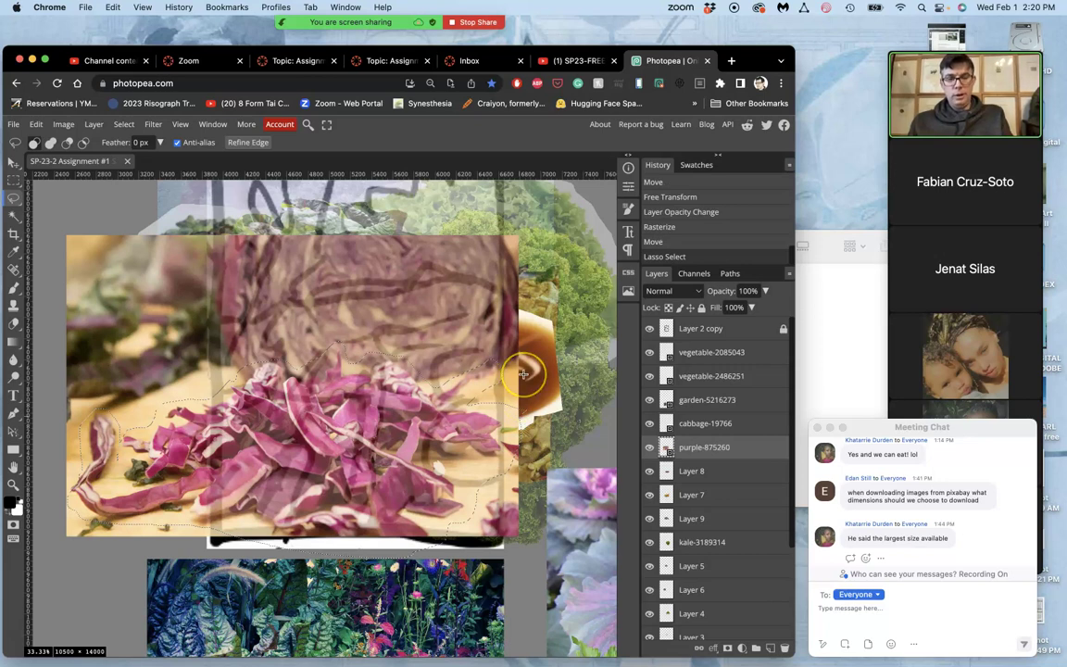
# - Copy the lassoed shredded cabbage to a new layer and delete the original purple-875260 layer
pyautogui.press('super+j')
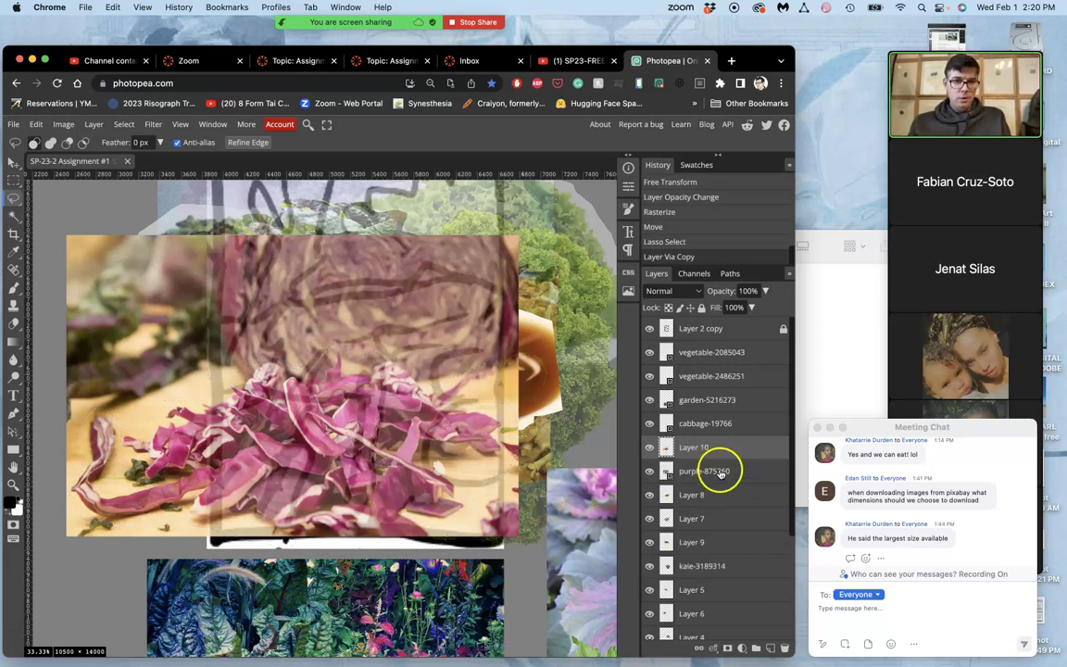
pyautogui.click(719, 472)
pyautogui.press('Delete')
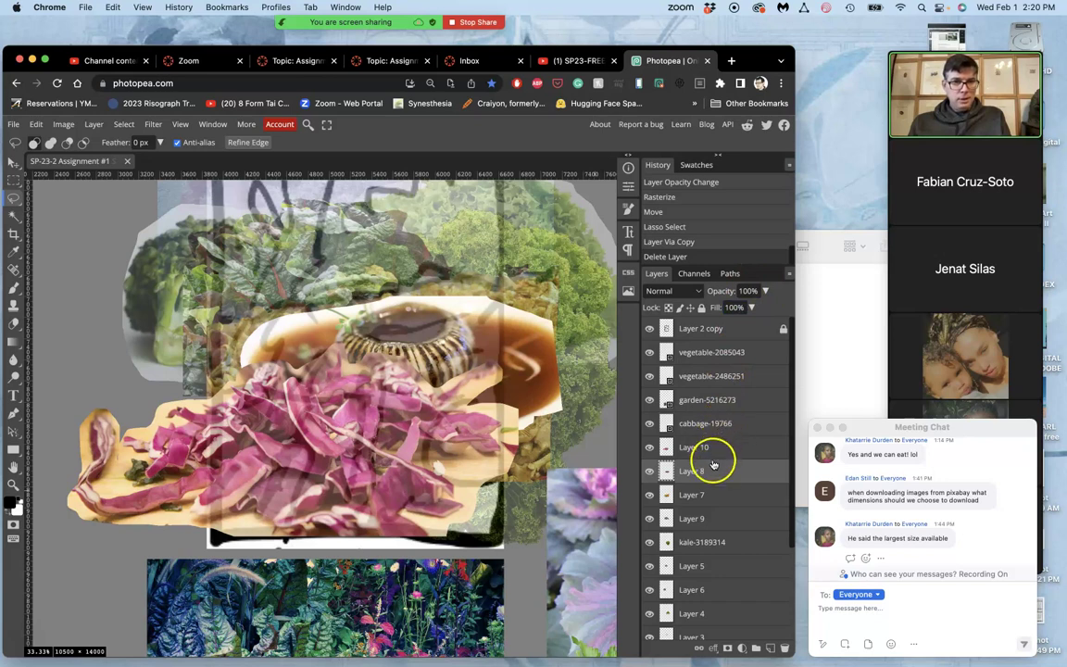
# - Lower the opacity of the dish cutout on Layer 8 and set the shredded cabbage on Layer 10 to 60% opacity
pyautogui.click(764, 293)
pyautogui.moveTo(754, 308); pyautogui.dragTo(738, 308)
pyautogui.click(718, 446)
pyautogui.click(763, 291)
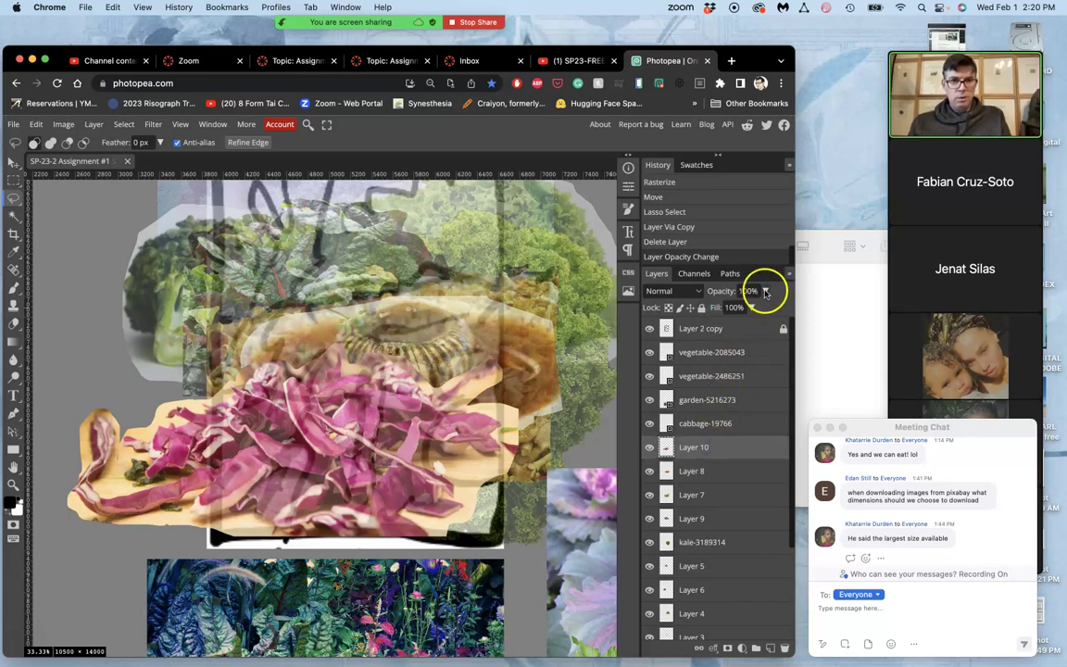
pyautogui.moveTo(755, 308); pyautogui.dragTo(738, 310)
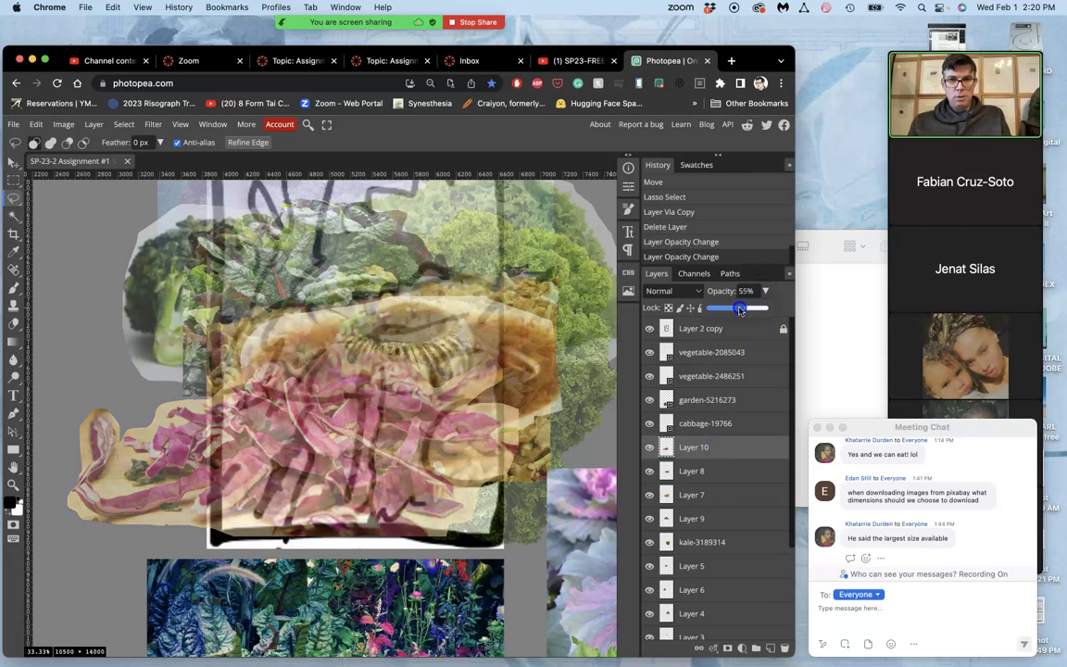
pyautogui.click(448, 351)
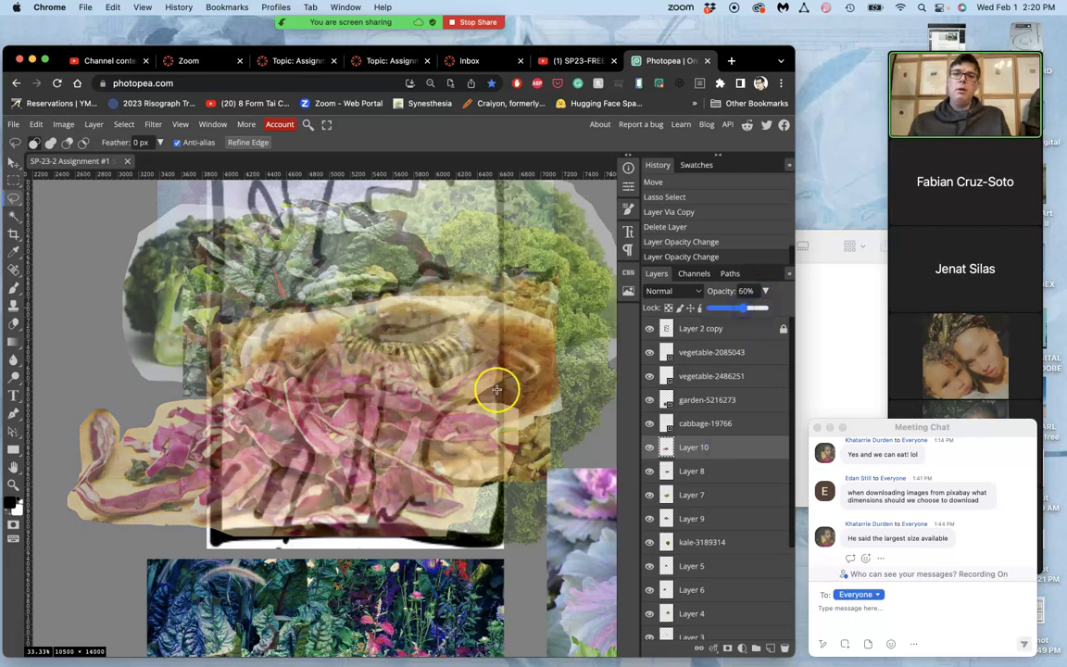
# - Clear the selection and move the cabbage-19766 photo onto the lower part of the sketch, over the shredded cabbage
pyautogui.scroll(5, 463, 370)
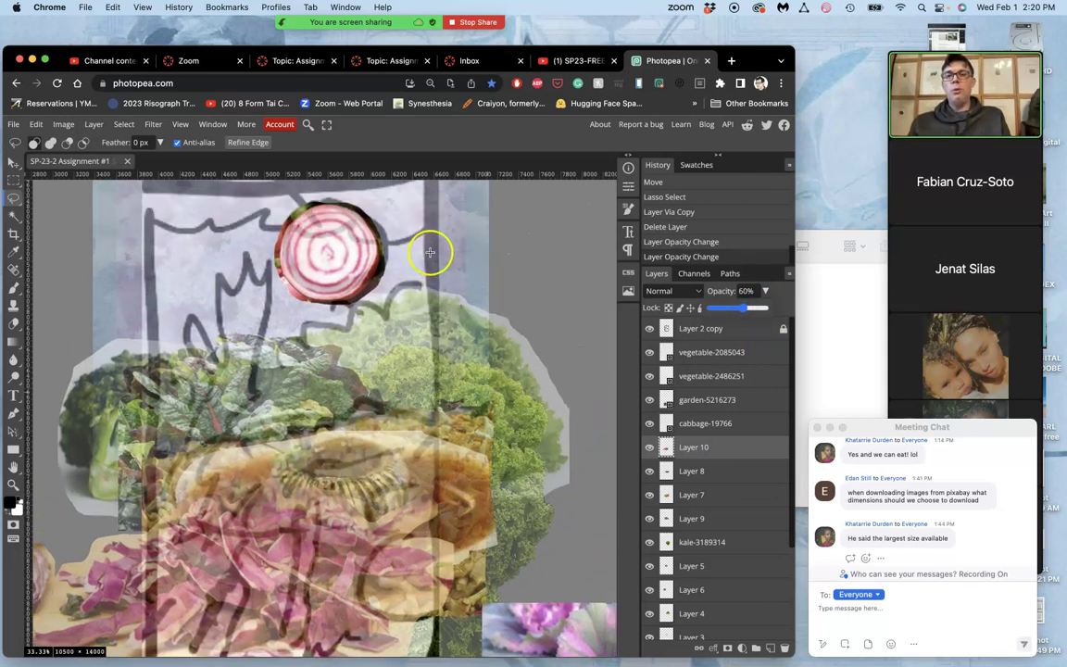
pyautogui.scroll(-5, 352, 412)
pyautogui.hscroll(1, 384, 454)
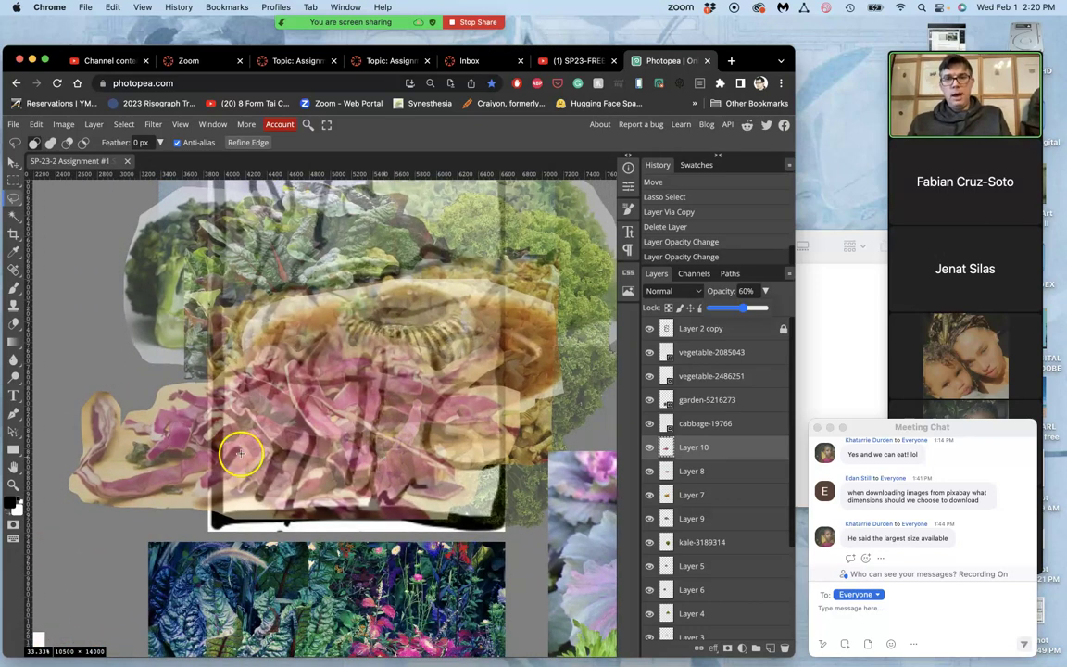
pyautogui.click(571, 500)
pyautogui.click(568, 501)
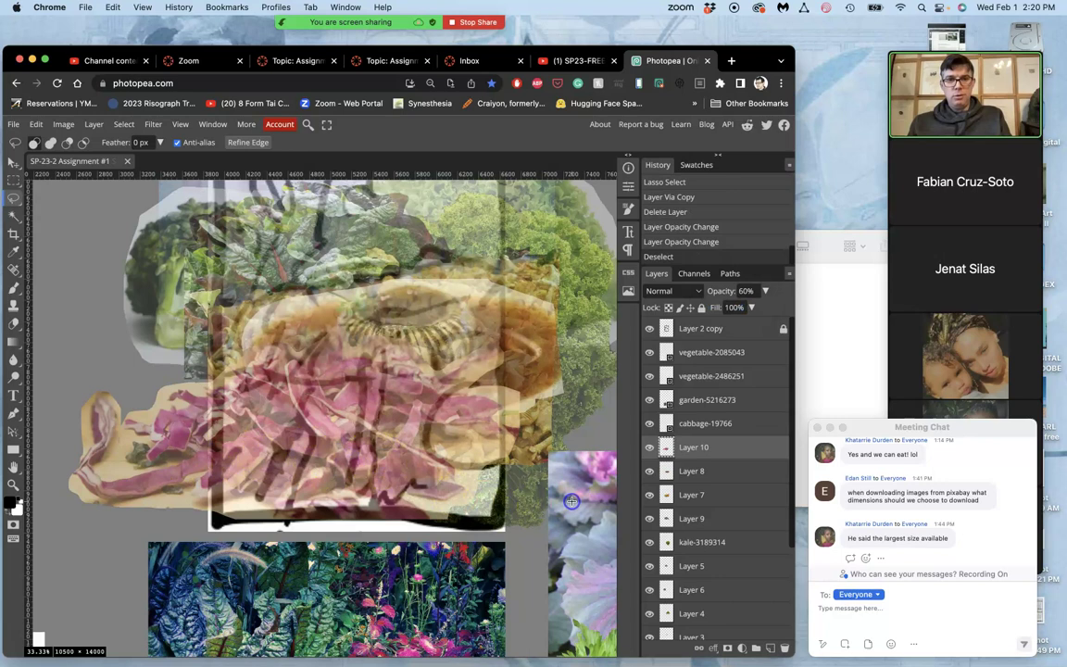
pyautogui.click(13, 161)
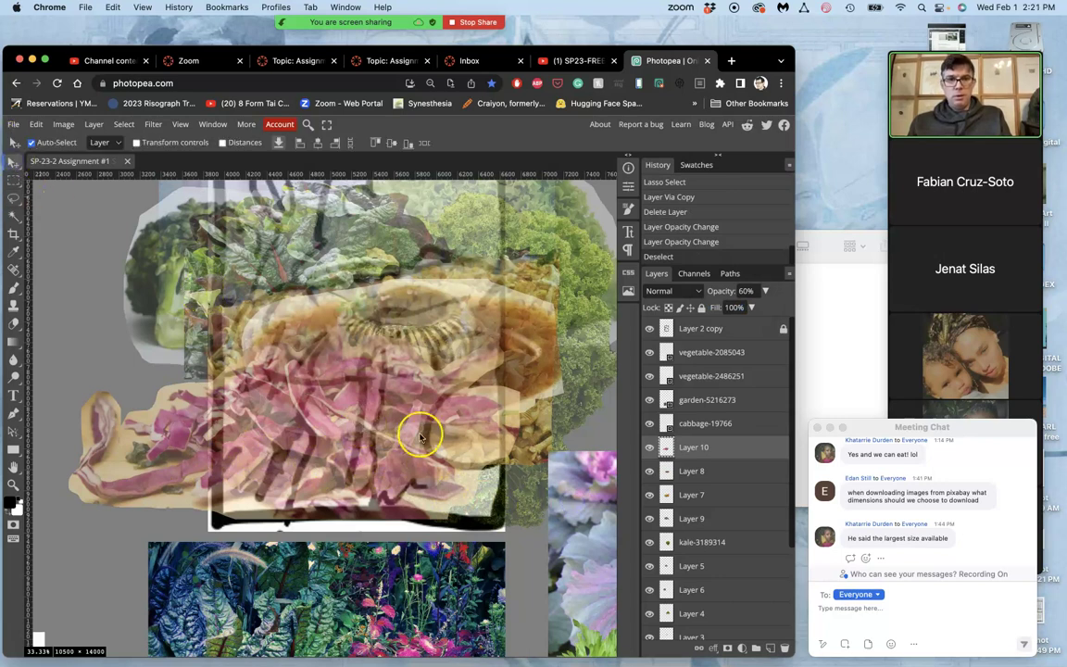
pyautogui.moveTo(590, 475); pyautogui.dragTo(274, 346)
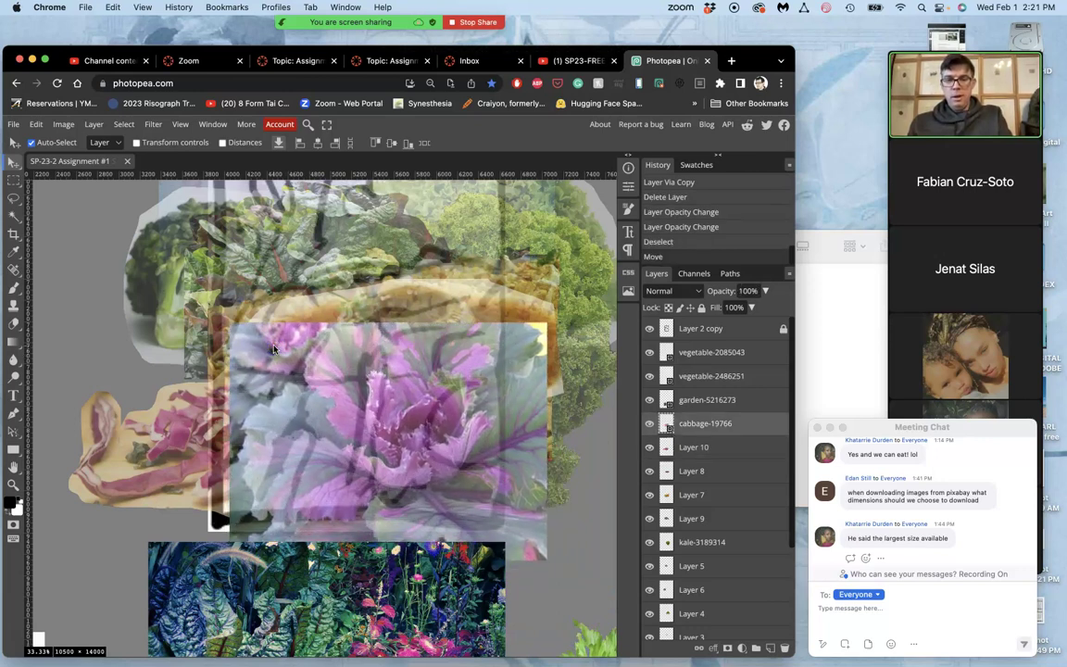
# - Scale the cabbage-19766 photo down to 78.57% and shift it slightly left over the lower part of the sketch
pyautogui.press('super+t')
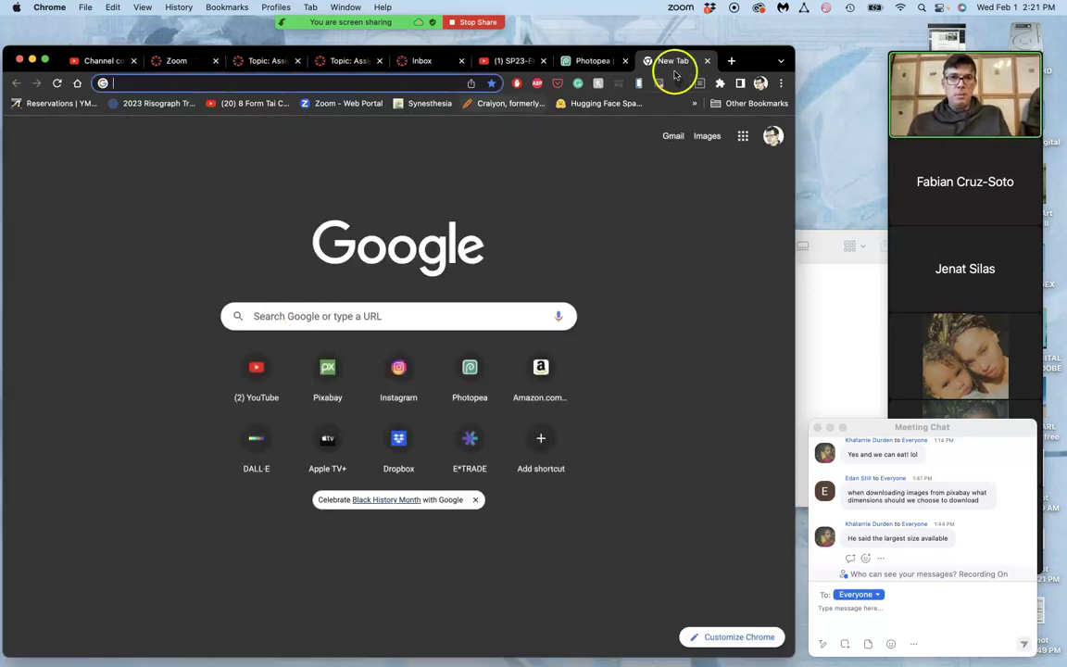
pyautogui.click(705, 61)
pyautogui.press('super+alt+t')
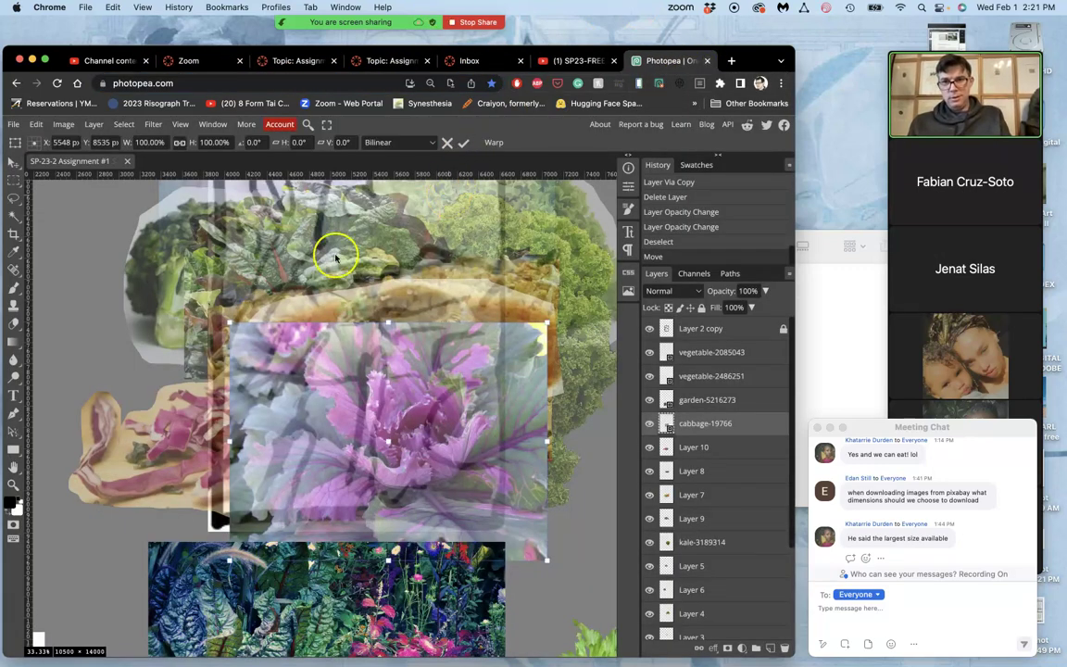
pyautogui.moveTo(228, 322); pyautogui.dragTo(296, 342)
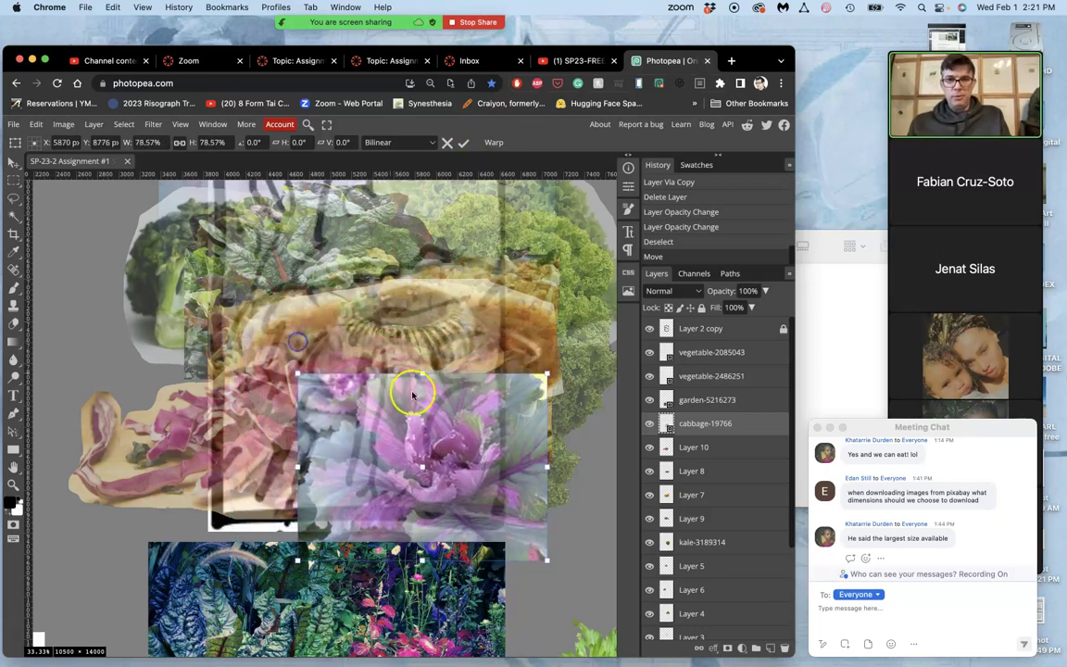
pyautogui.moveTo(428, 433); pyautogui.dragTo(421, 435)
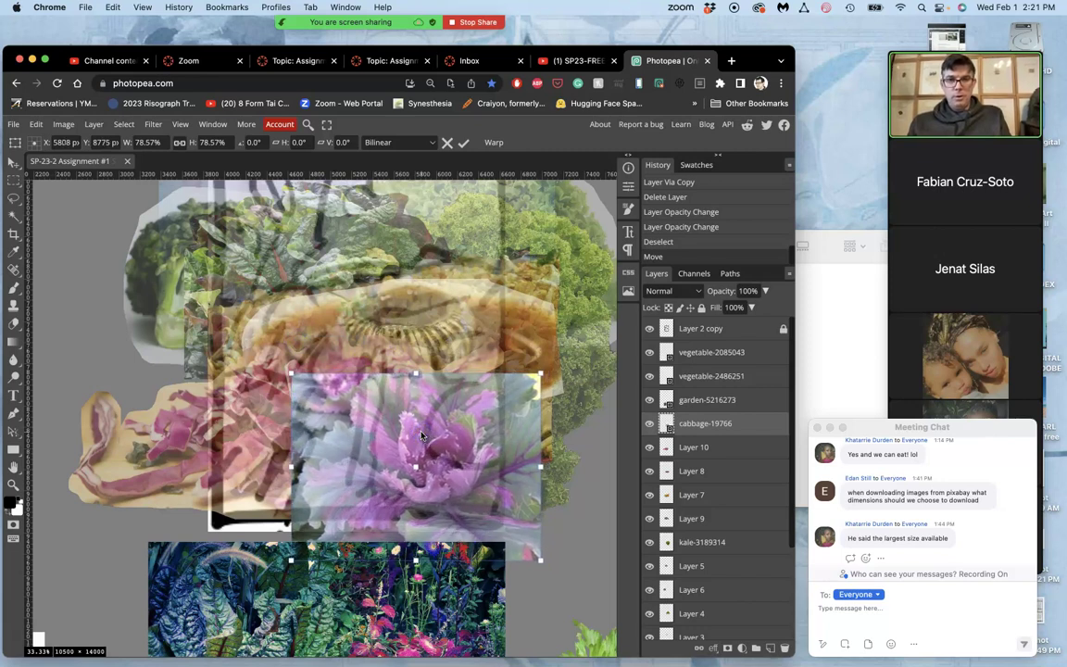
pyautogui.press('Return')
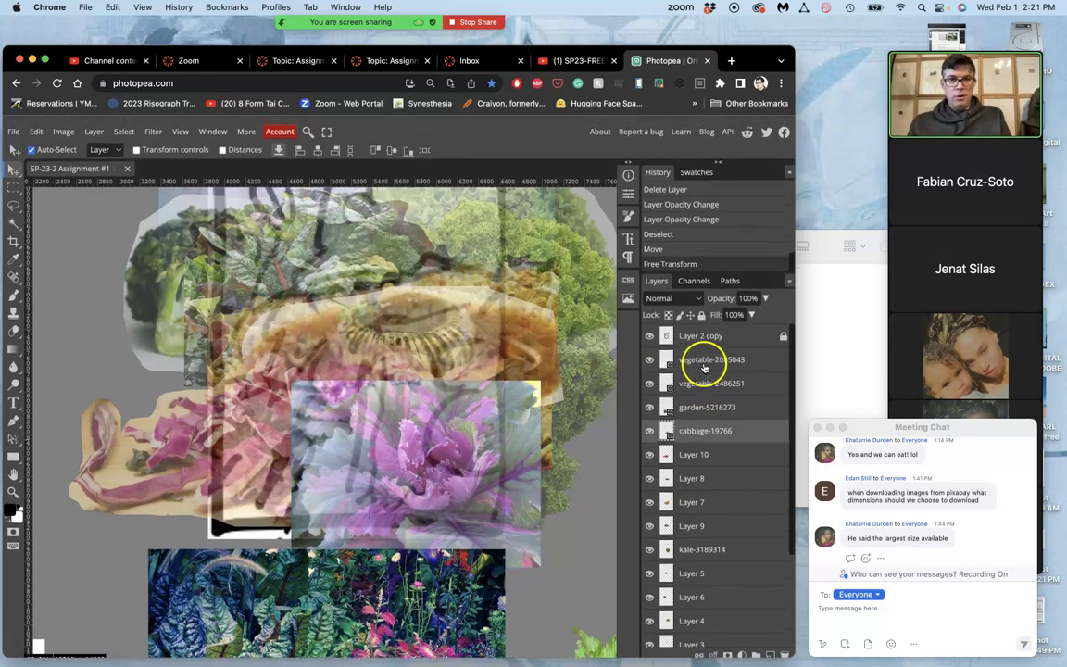
# - Hide the Layer 2 copy sketch overlay and switch to the Lasso tool for outlining the cabbage head
pyautogui.scroll(-1, 703, 366)
pyautogui.click(649, 328)
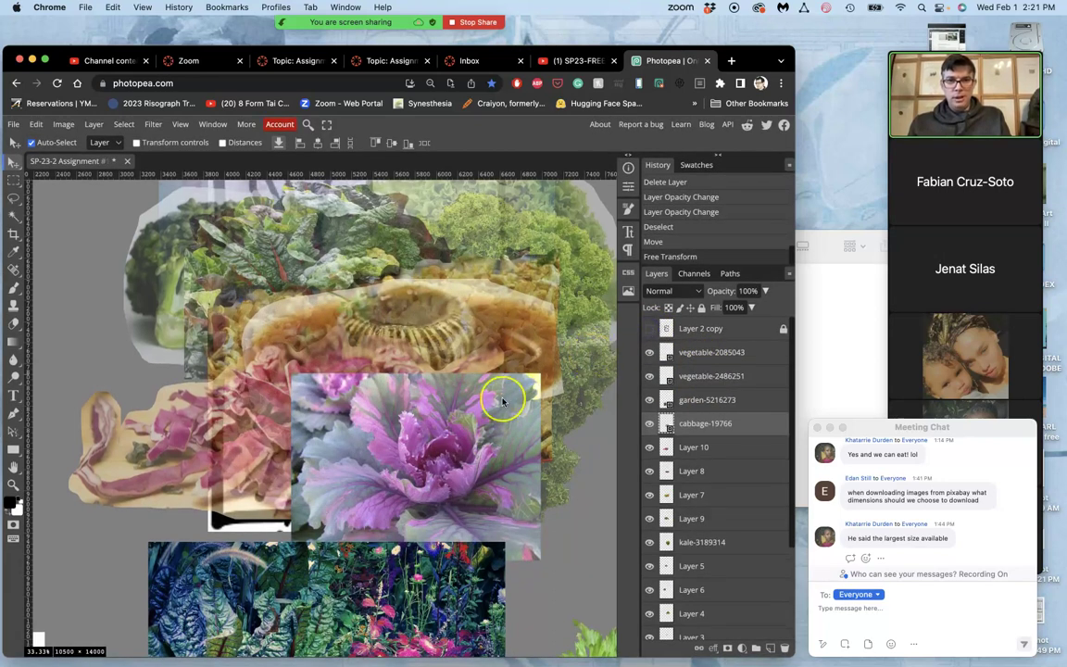
pyautogui.scroll(-2, 502, 400)
pyautogui.hscroll(2, 501, 400)
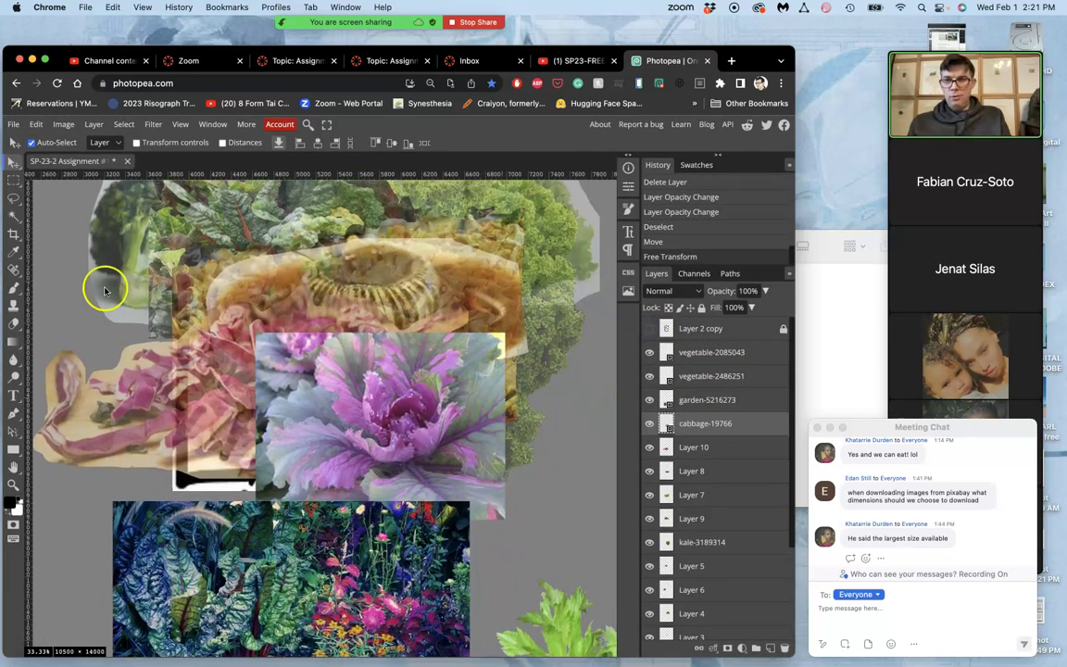
pyautogui.click(13, 197)
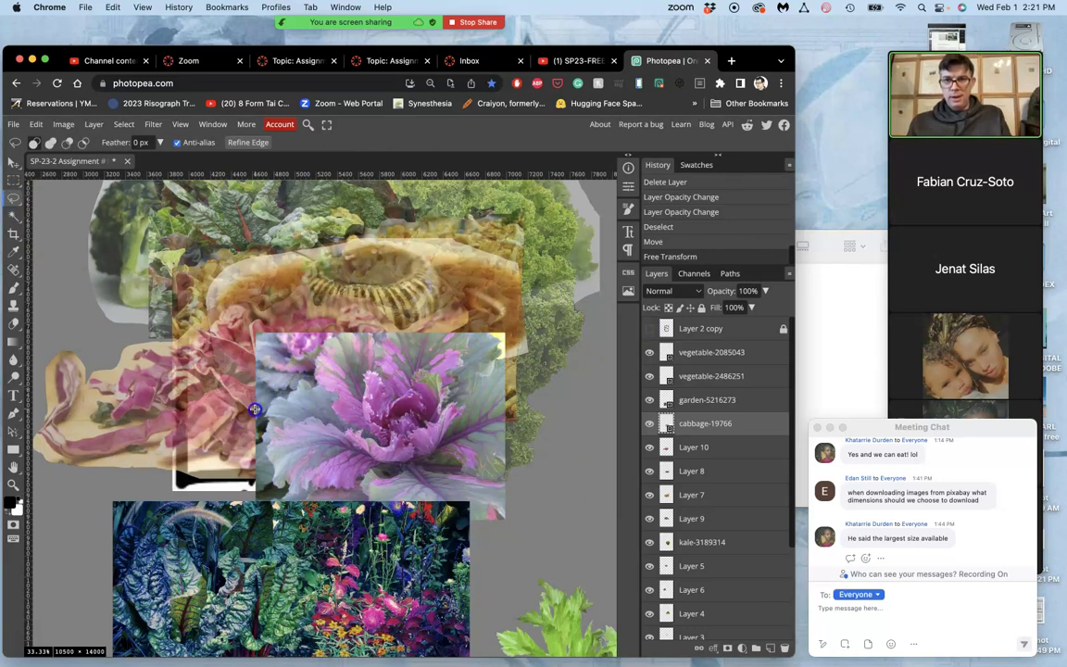
pyautogui.moveTo(255, 409)
pyautogui.mouseDown()
pyautogui.moveTo(452, 376)
pyautogui.moveTo(571, 397)
pyautogui.moveTo(301, 370)
pyautogui.mouseUp()
pyautogui.click(303, 370)
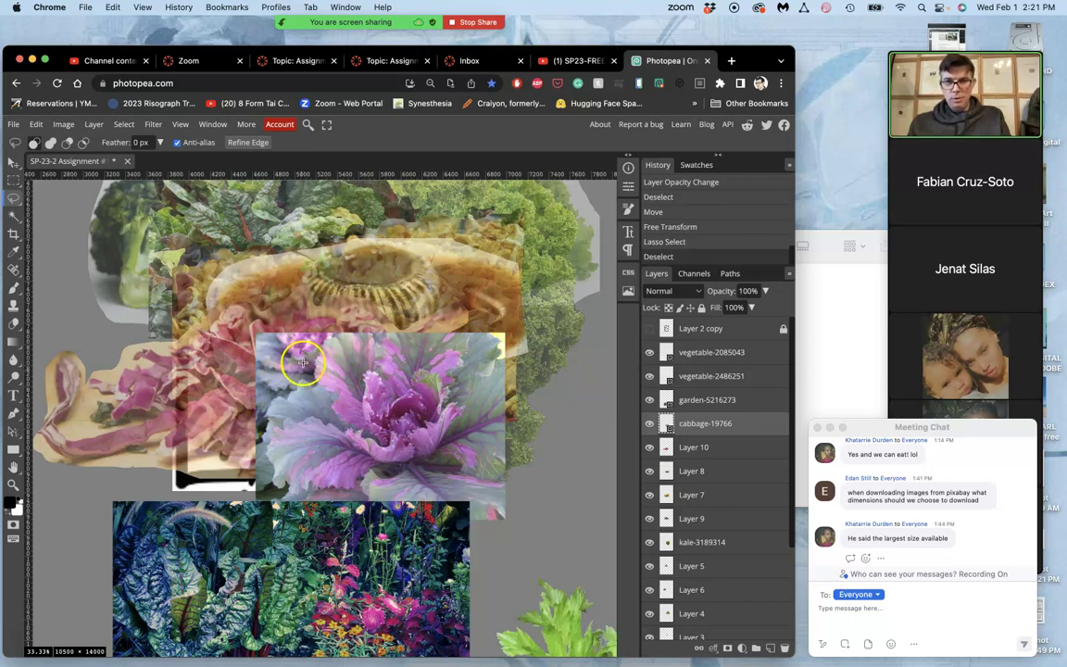
pyautogui.click(303, 361)
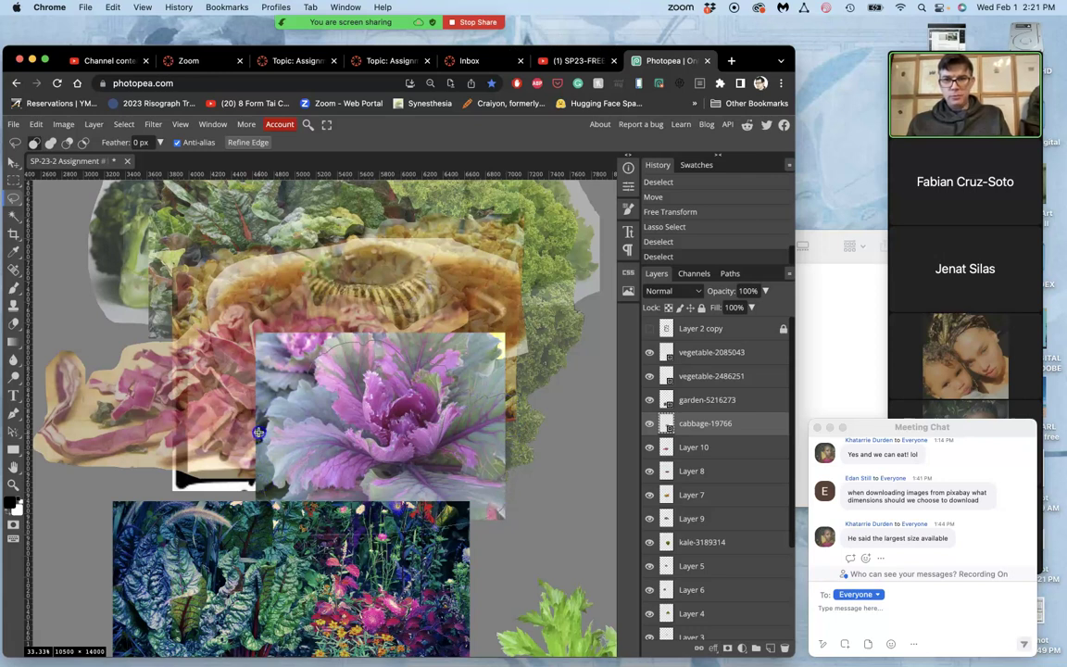
# - Lasso the large purple cabbage head onto a new layer of its own and delete the original cabbage-19766 layer
pyautogui.moveTo(305, 372); pyautogui.dragTo(305, 373)
pyautogui.hotkey('ctrl', 'j')
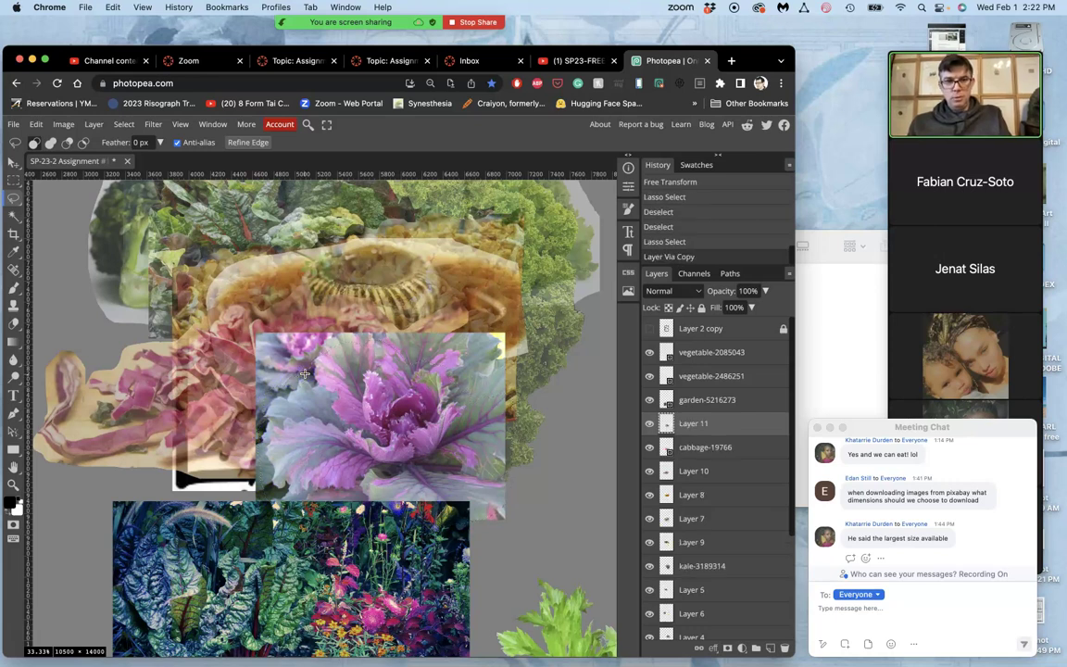
pyautogui.press('Delete')
pyautogui.click(702, 424)
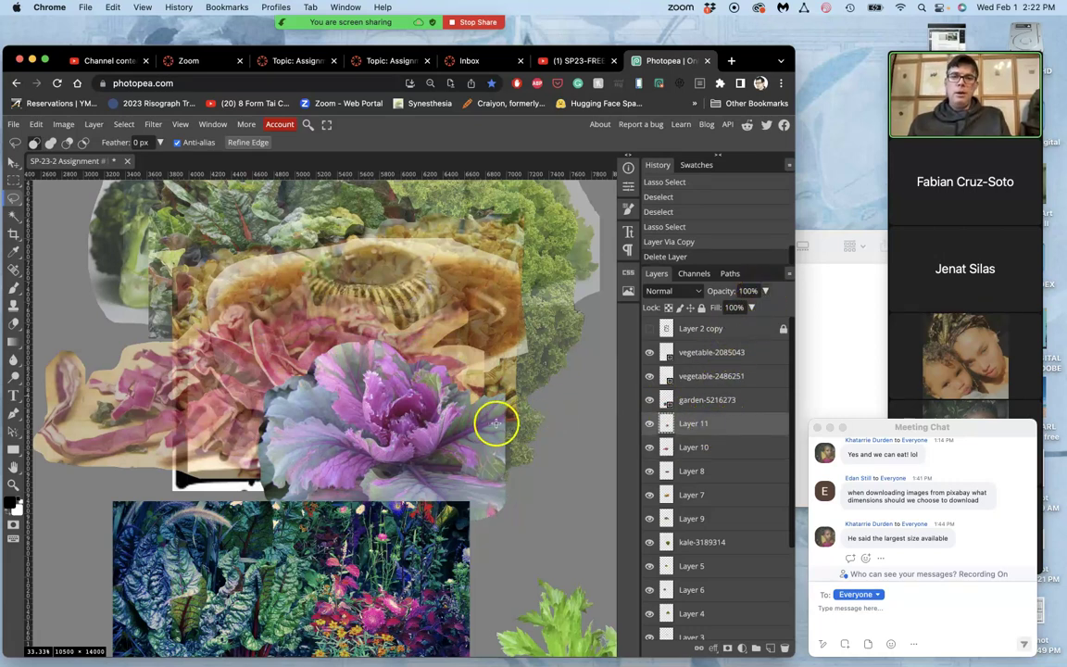
# - Examine the layered collage from the purple cabbage up to the beet slice with the sketch overlay hidden
pyautogui.hscroll(3, 496, 423)
pyautogui.scroll(2, 495, 423)
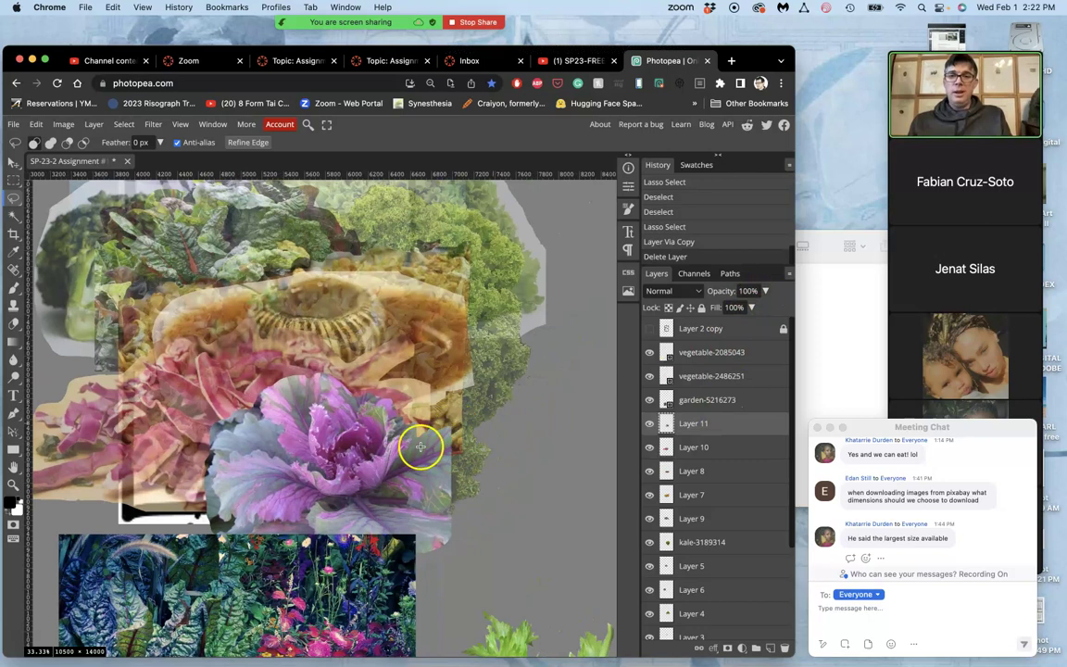
pyautogui.scroll(5, 388, 447)
pyautogui.hscroll(-2, 388, 447)
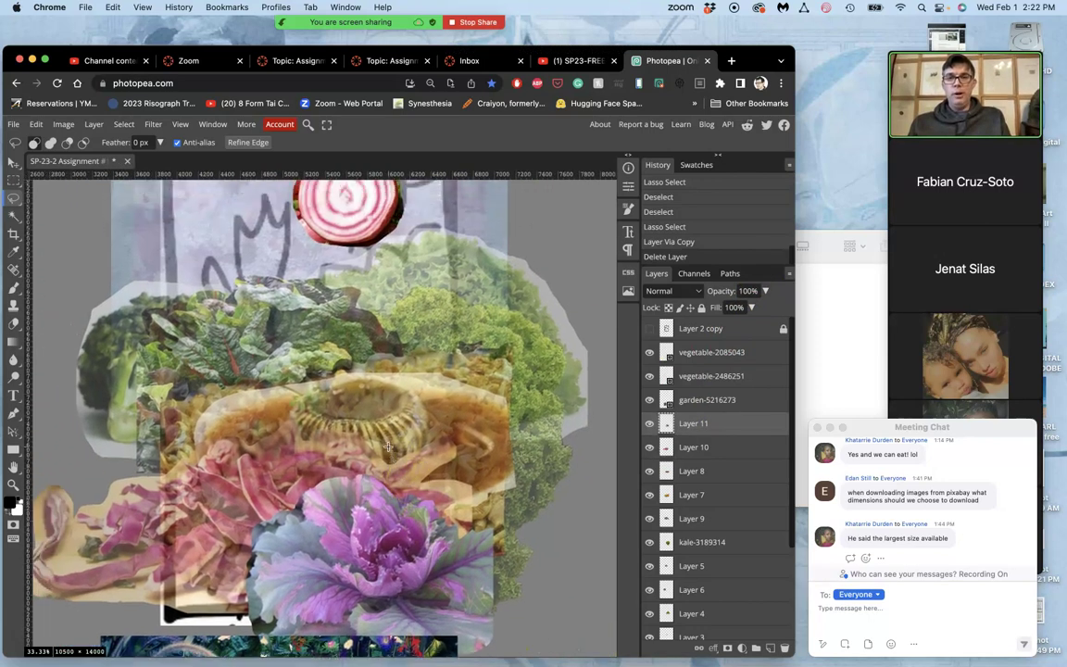
pyautogui.scroll(5, 387, 447)
pyautogui.hscroll(-2, 388, 447)
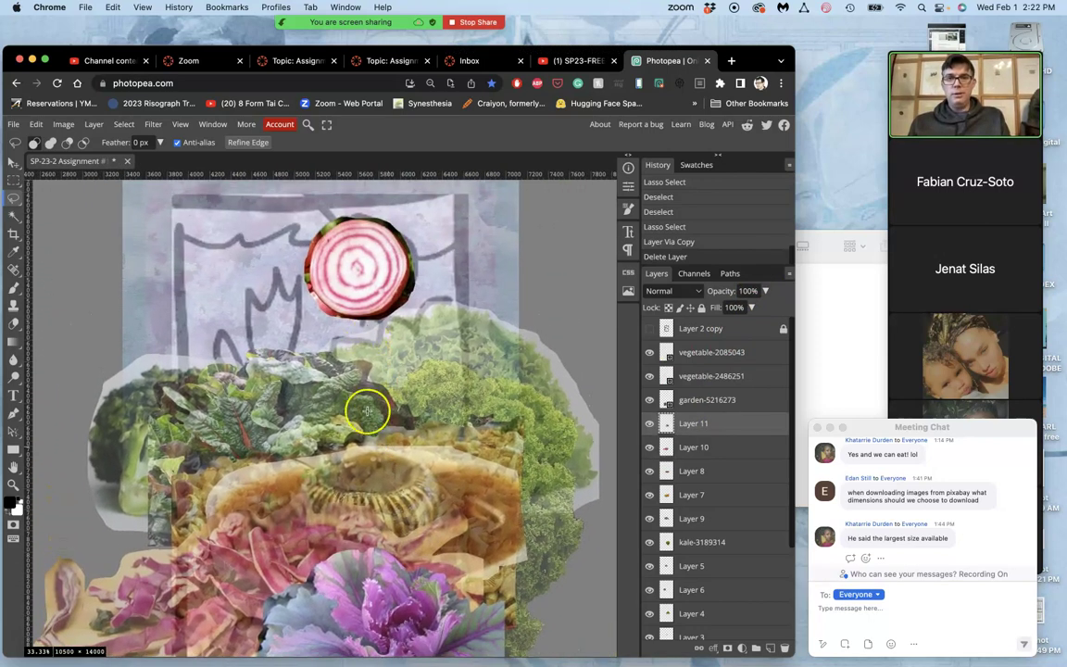
pyautogui.scroll(-3, 367, 411)
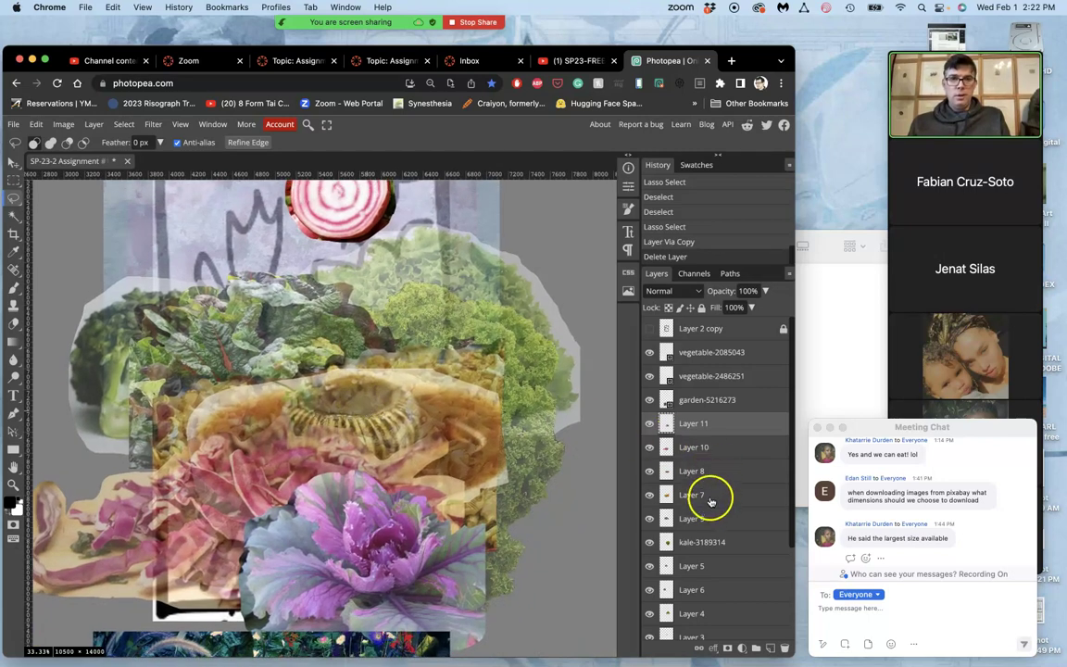
pyautogui.scroll(-1, 534, 492)
pyautogui.hscroll(-1, 533, 492)
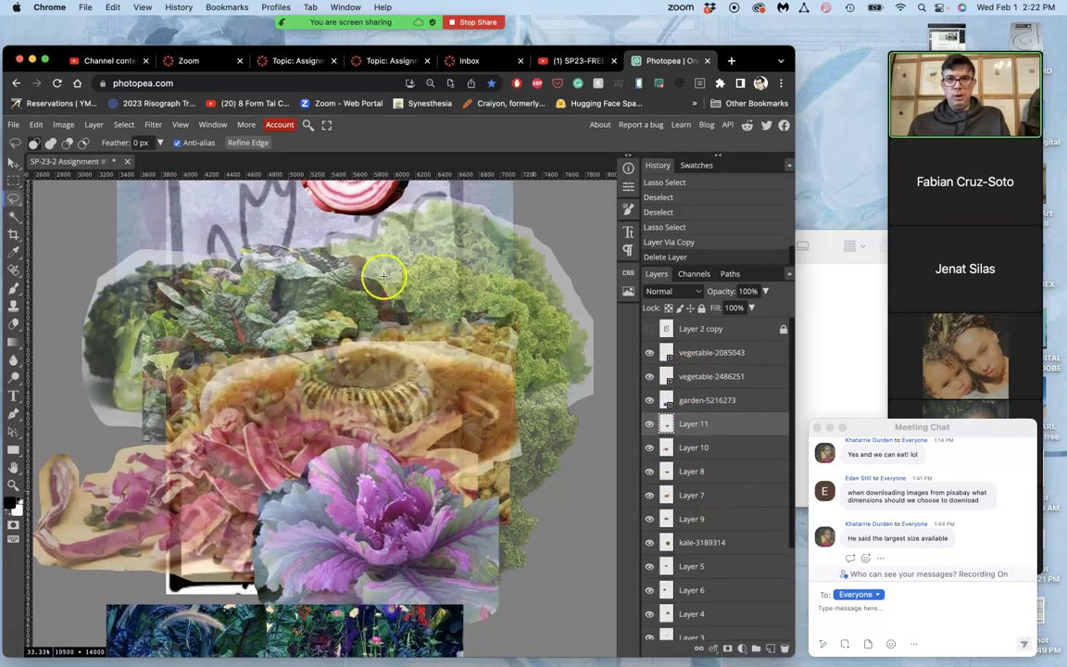
# - Show the Layer 2 copy sketch overlay again over the collage
pyautogui.click(649, 329)
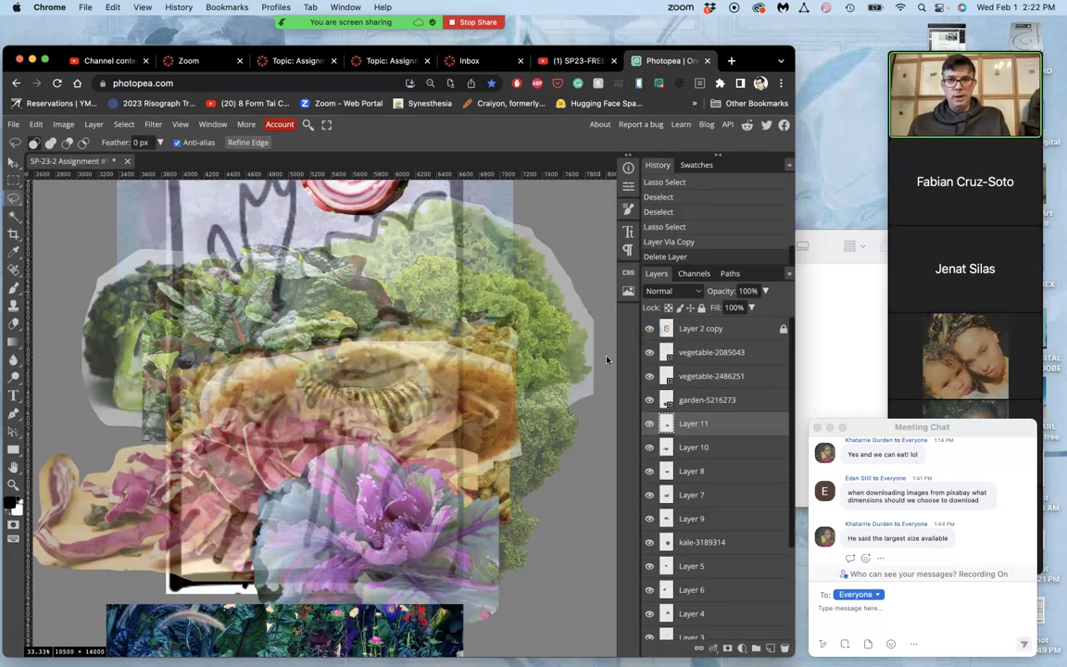
pyautogui.scroll(-1, 283, 455)
pyautogui.hscroll(-1, 282, 454)
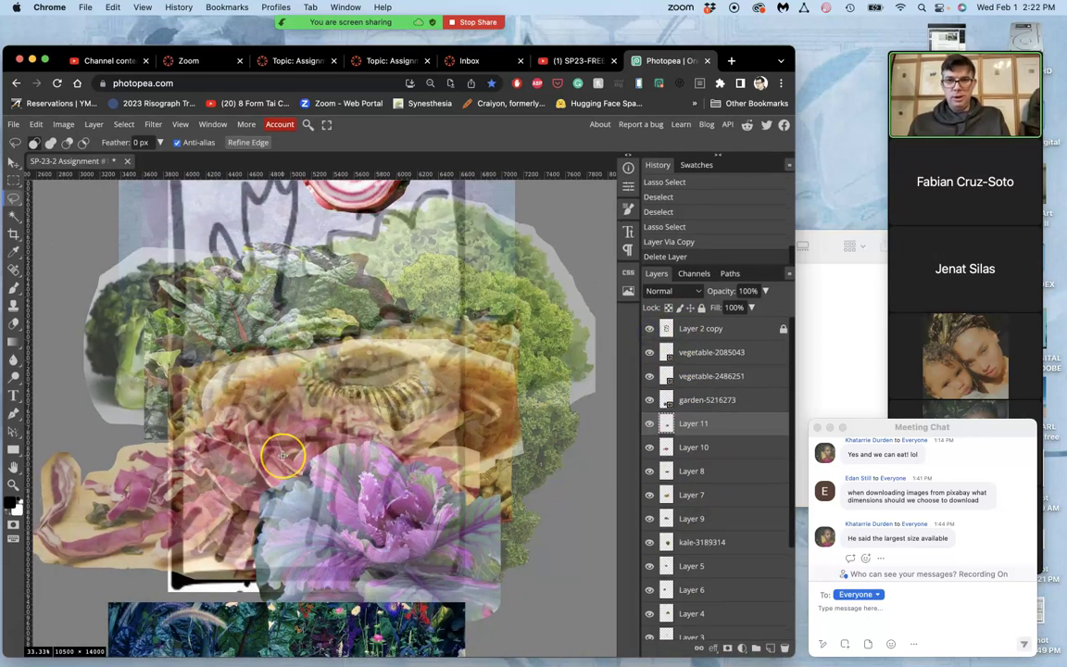
# - Lasso along the tops of the chard leaves and flowers and loosely around the lower part of the garden-5216273 photo
pyautogui.scroll(-10, 282, 454)
pyautogui.hscroll(-2, 282, 455)
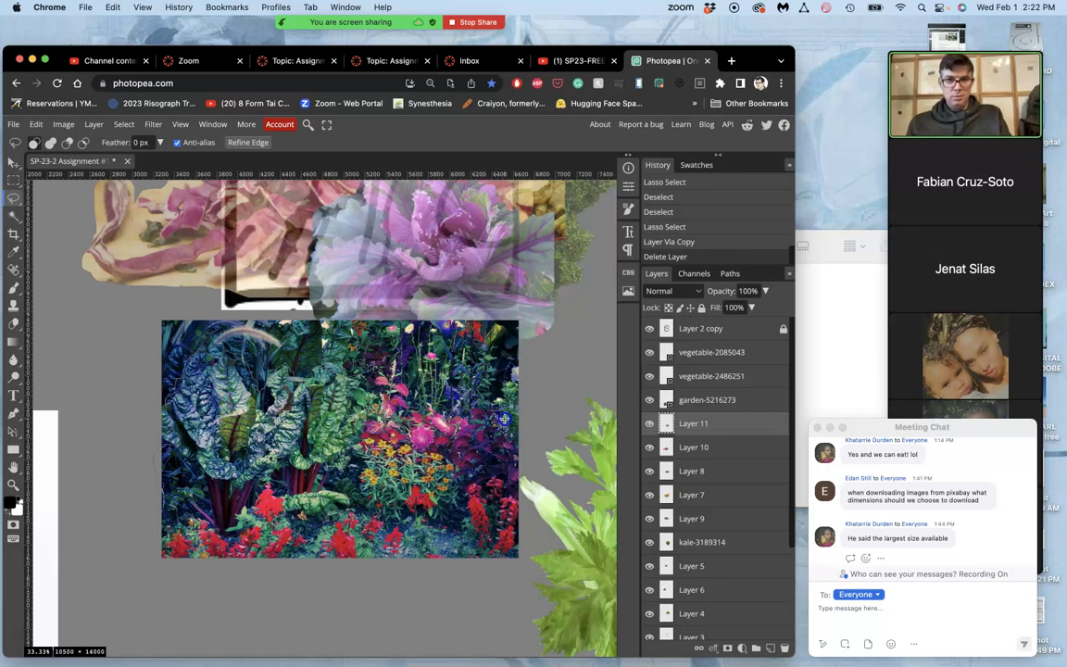
pyautogui.moveTo(525, 448)
pyautogui.mouseDown()
pyautogui.moveTo(528, 583)
pyautogui.moveTo(322, 606)
pyautogui.moveTo(155, 580)
pyautogui.moveTo(141, 514)
pyautogui.moveTo(151, 439)
pyautogui.mouseUp()
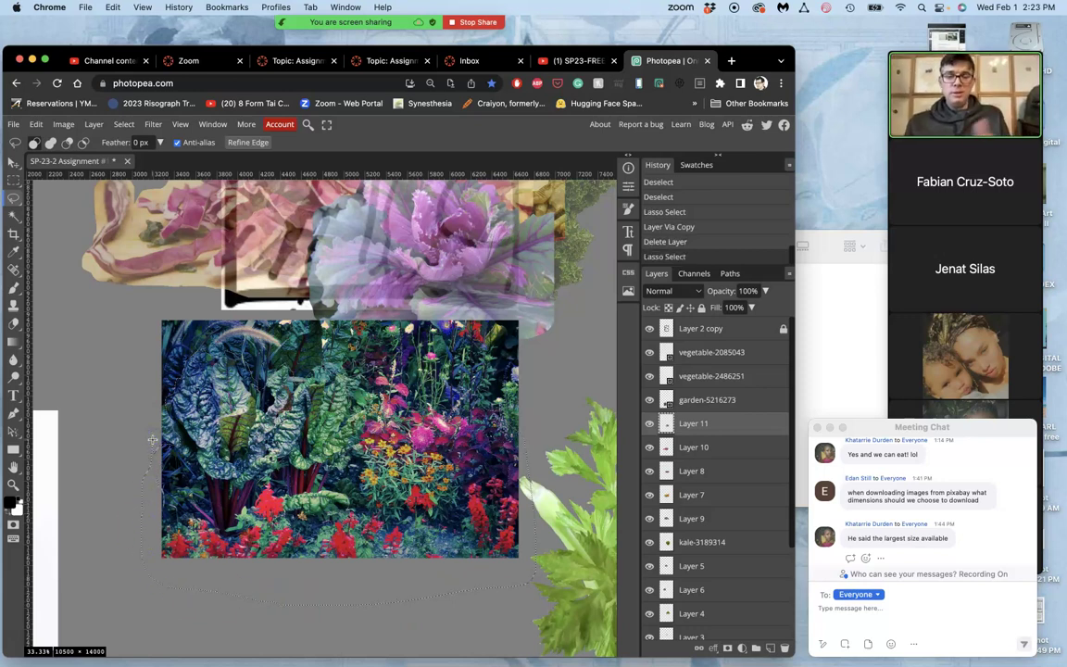
pyautogui.press('super+j')
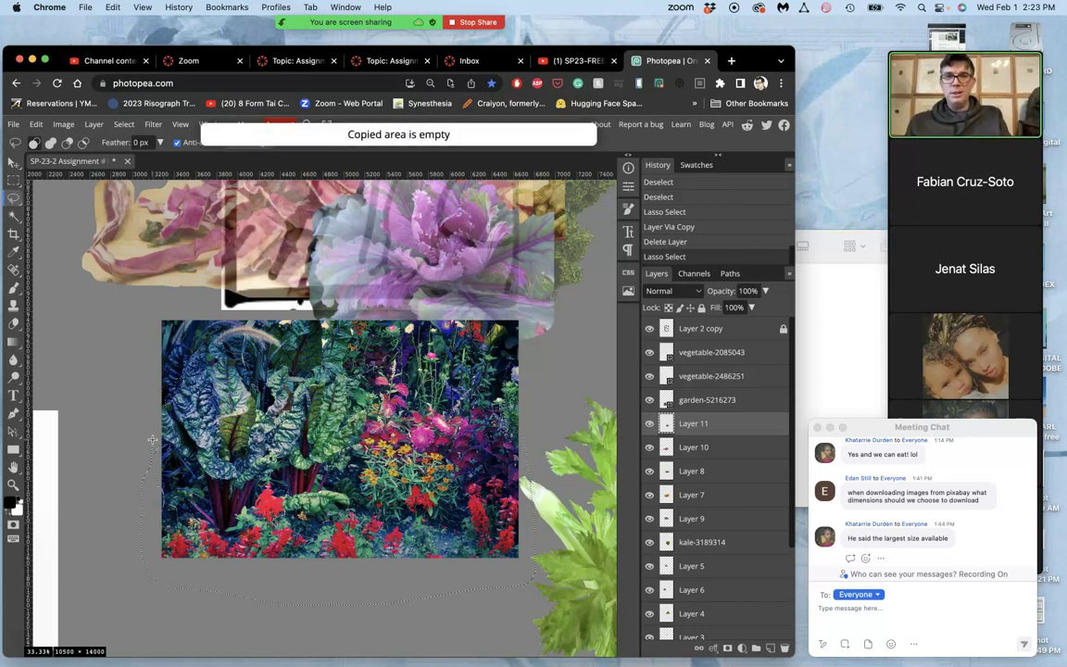
# - Copy the lassoed chard and flowers from garden-5216273 to a new layer and delete the original photo layer
pyautogui.click(695, 399)
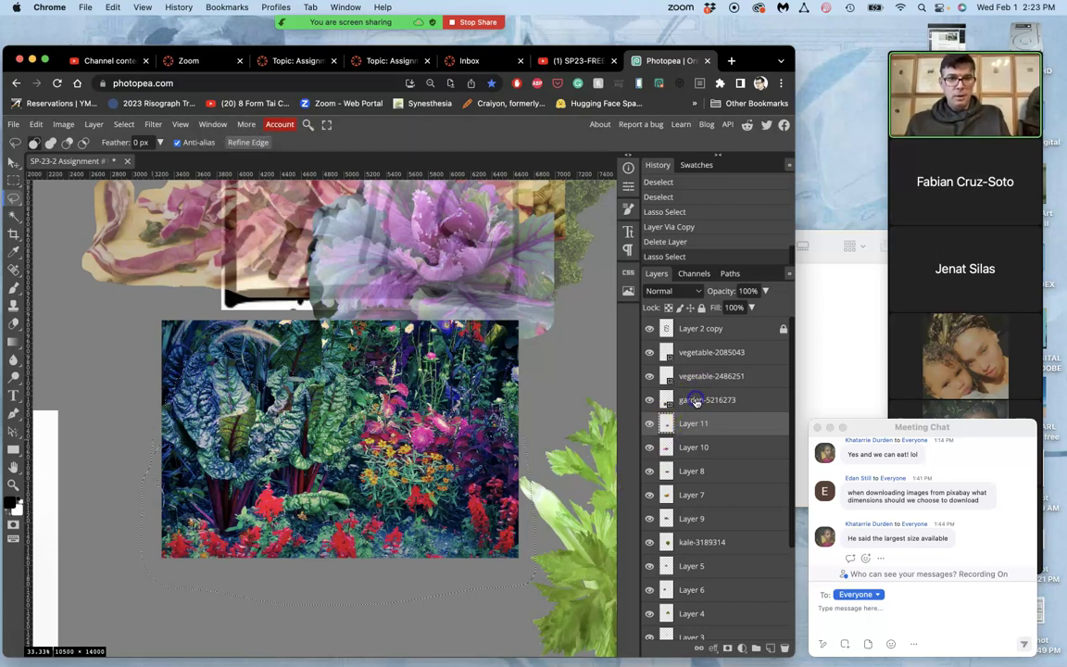
pyautogui.press('super+j')
pyautogui.click(685, 424)
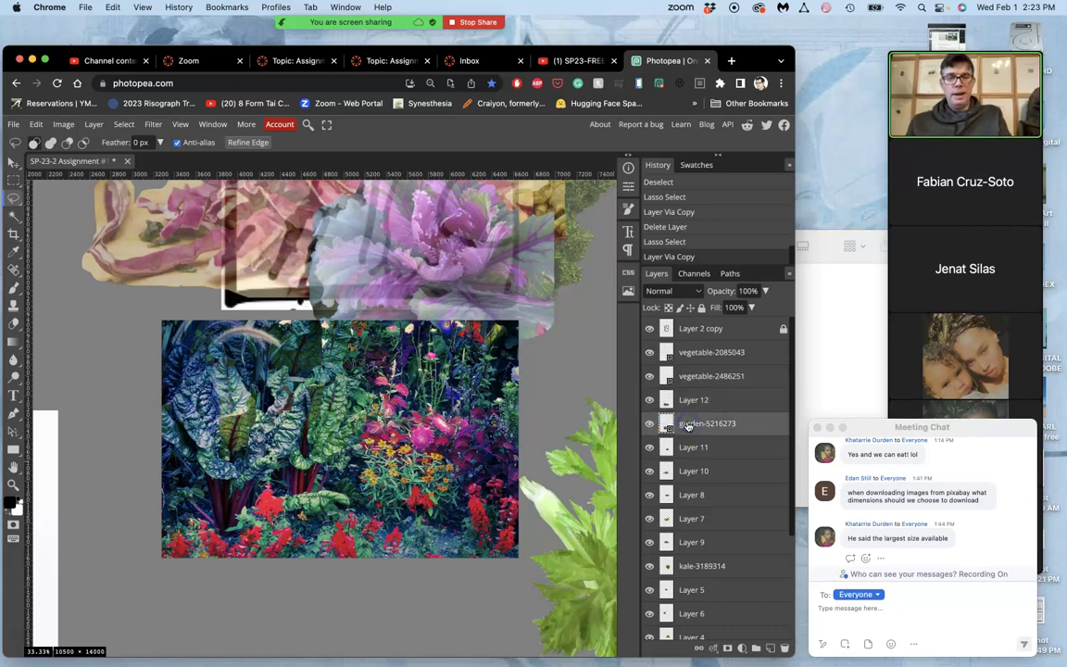
pyautogui.press('Delete')
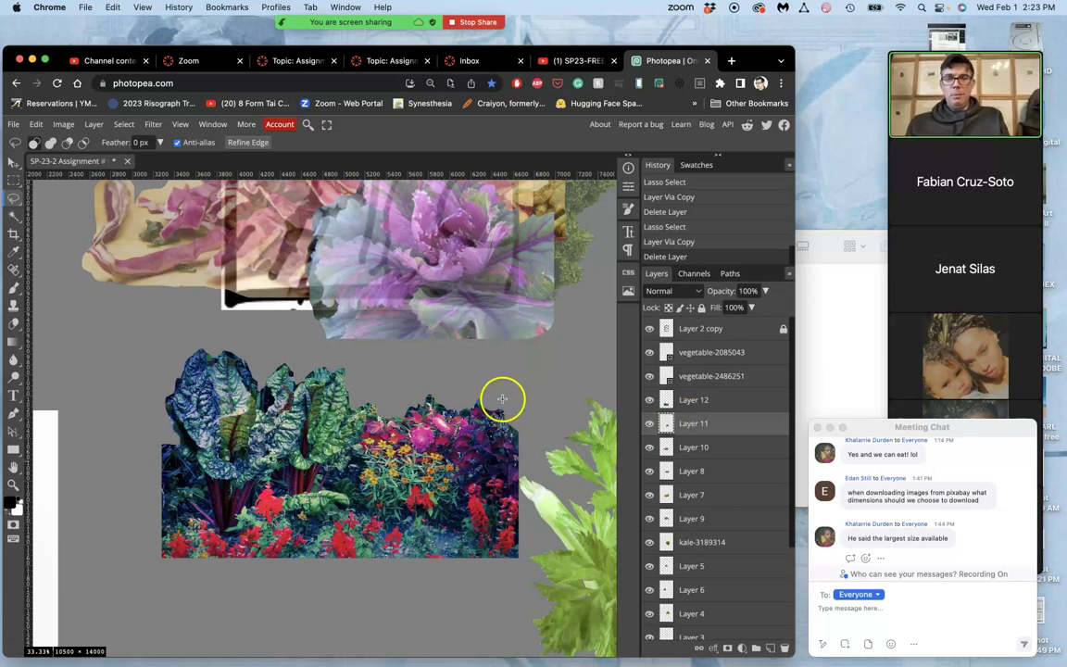
# - Switch to the Move tool for repositioning the chard and flower cutout below the cabbage
pyautogui.press('super+minus')
pyautogui.press('super+minus')
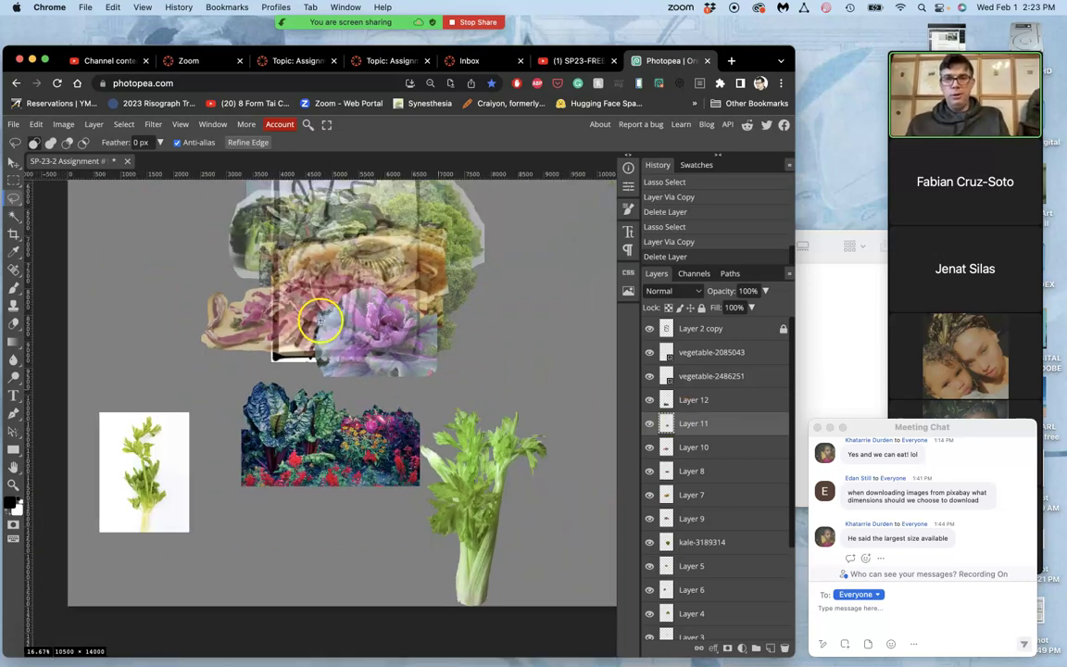
pyautogui.click(14, 161)
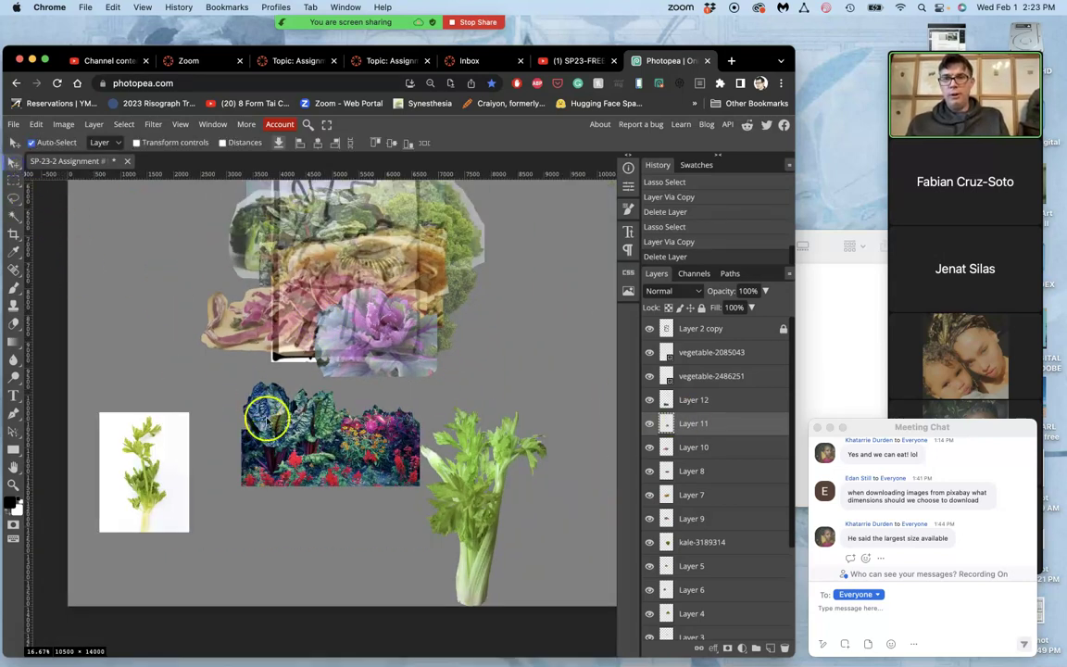